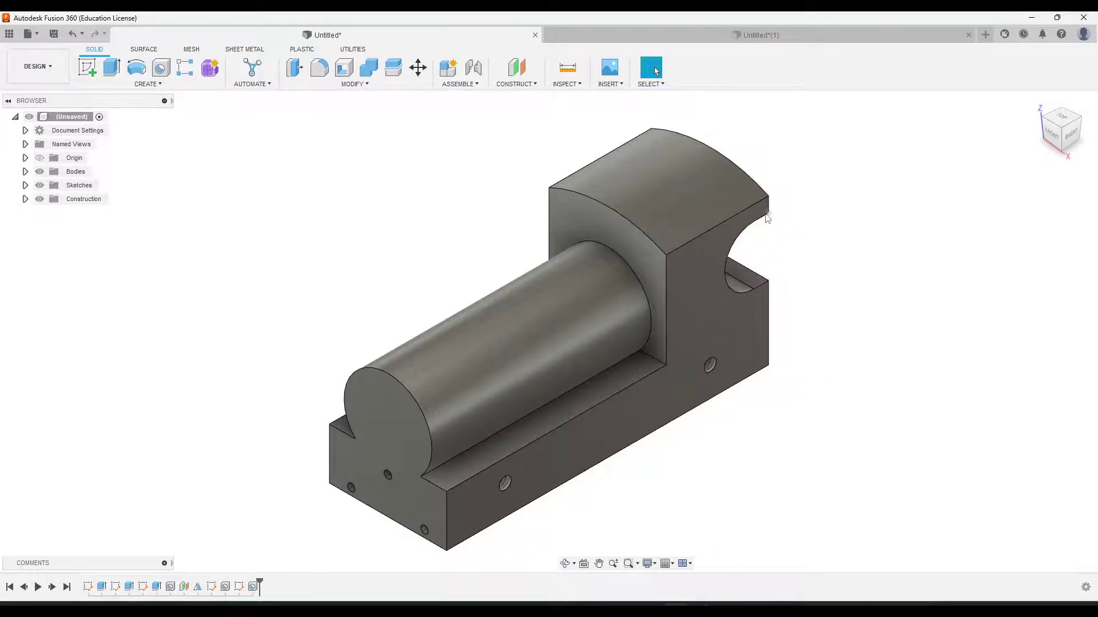
# Examine the completed train body from the rear and the side, including the curved rear cutout and drilled holes
pyautogui.press('F4')
pyautogui.moveTo(916, 304); pyautogui.dragTo(824, 296)
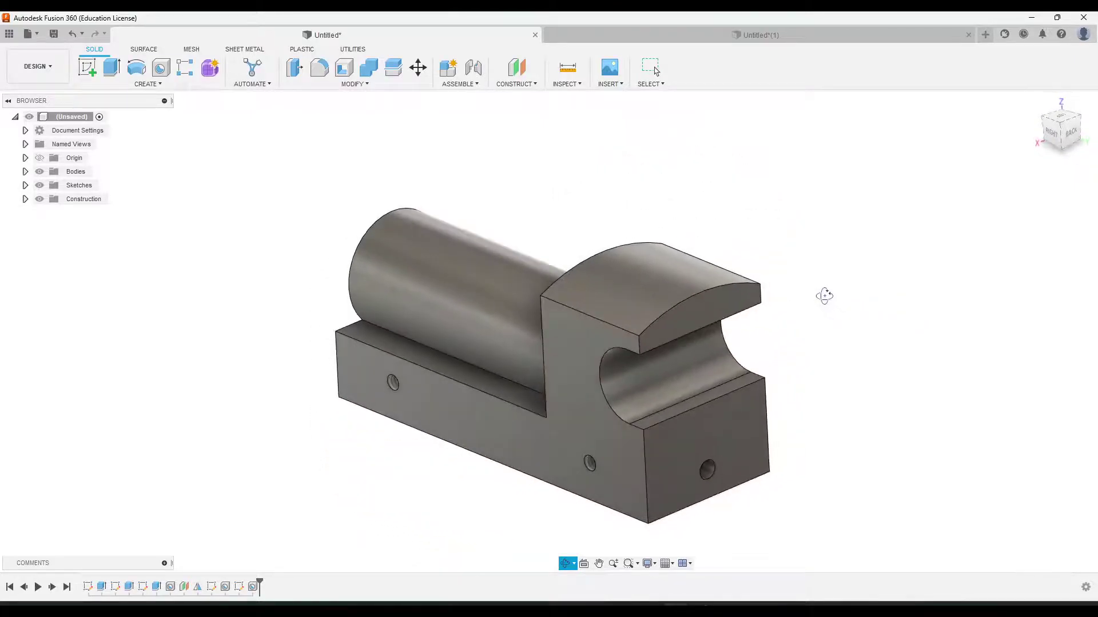
pyautogui.press('Escape')
pyautogui.press('F4')
pyautogui.moveTo(835, 411); pyautogui.dragTo(897, 393)
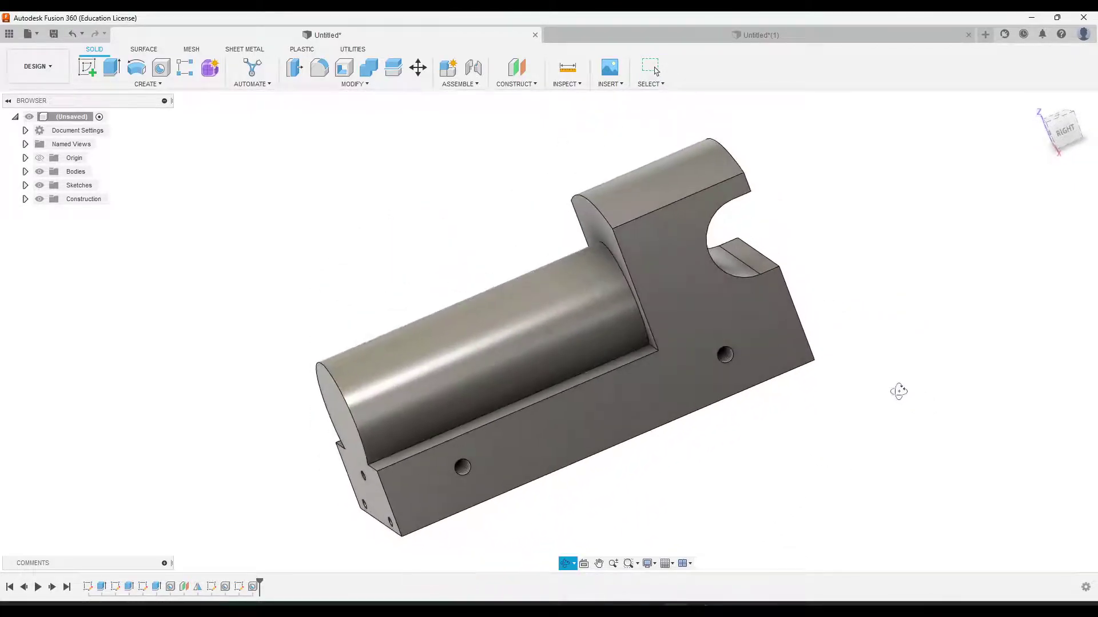
pyautogui.press('Escape')
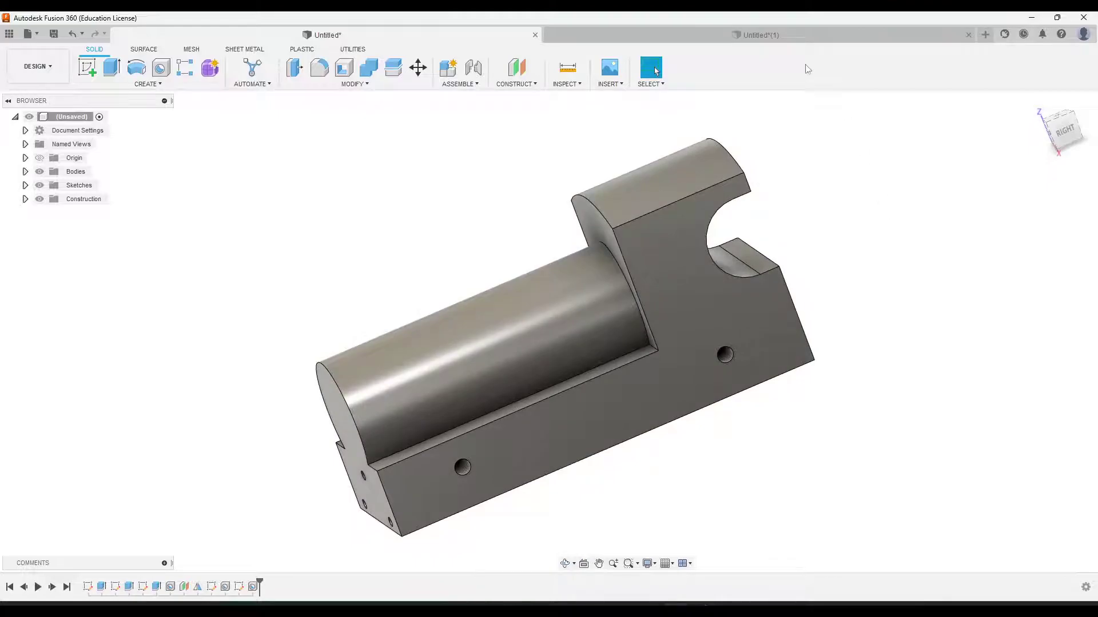
# Switch to the Untitled*(1) design and start a sketch on the L-shaped side face of the cab and base
pyautogui.click(766, 38)
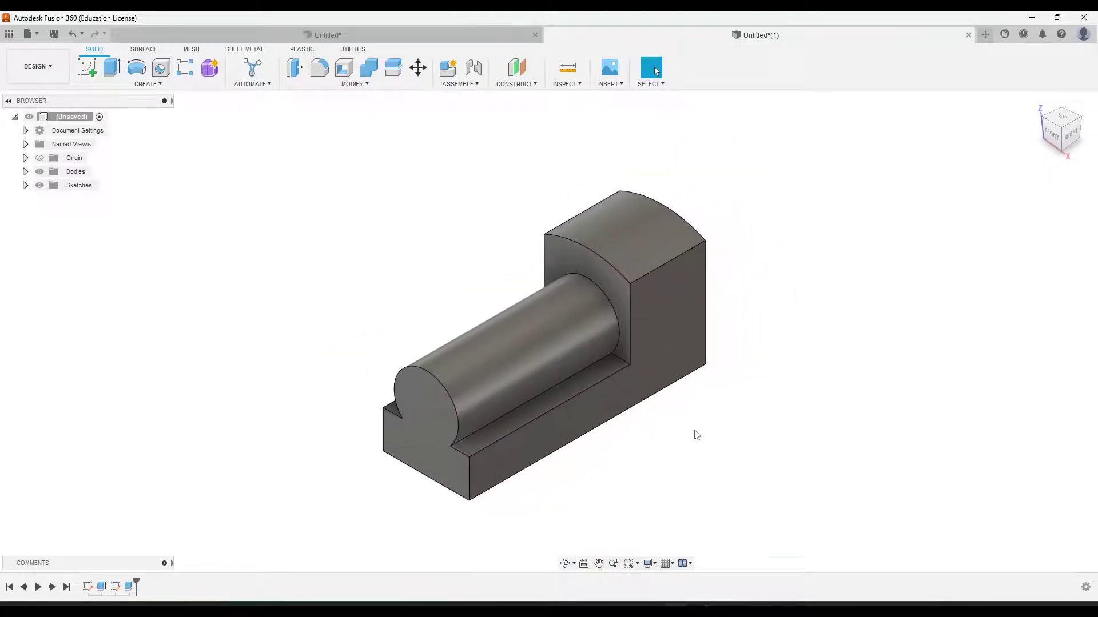
pyautogui.scroll(4, 689, 431)
pyautogui.moveTo(657, 404); pyautogui.dragTo(677, 423, button='middle')
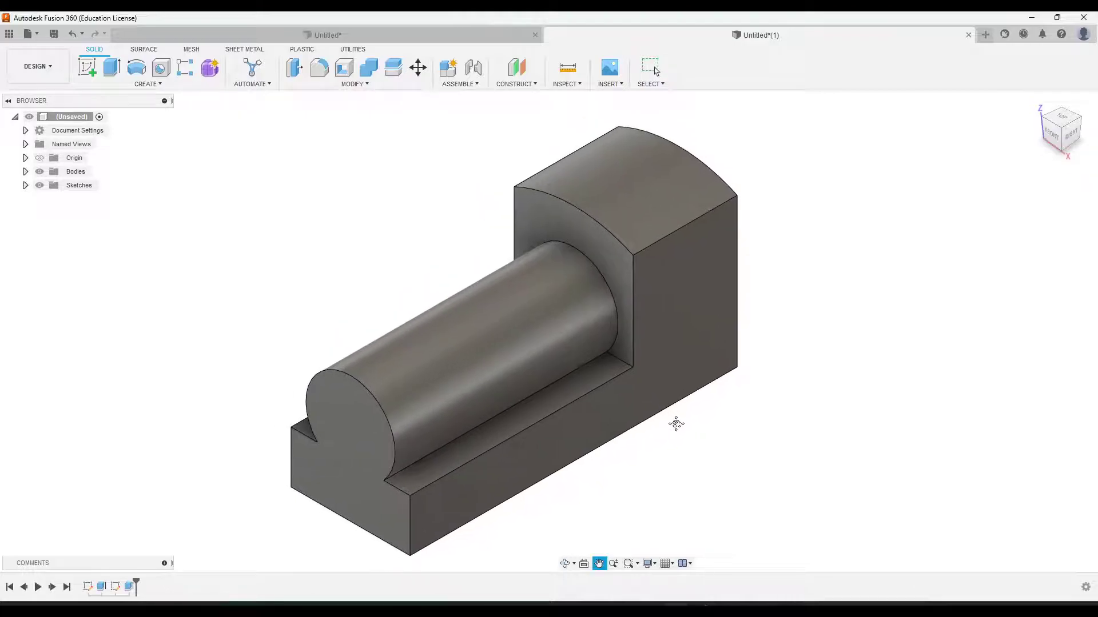
pyautogui.click(678, 347)
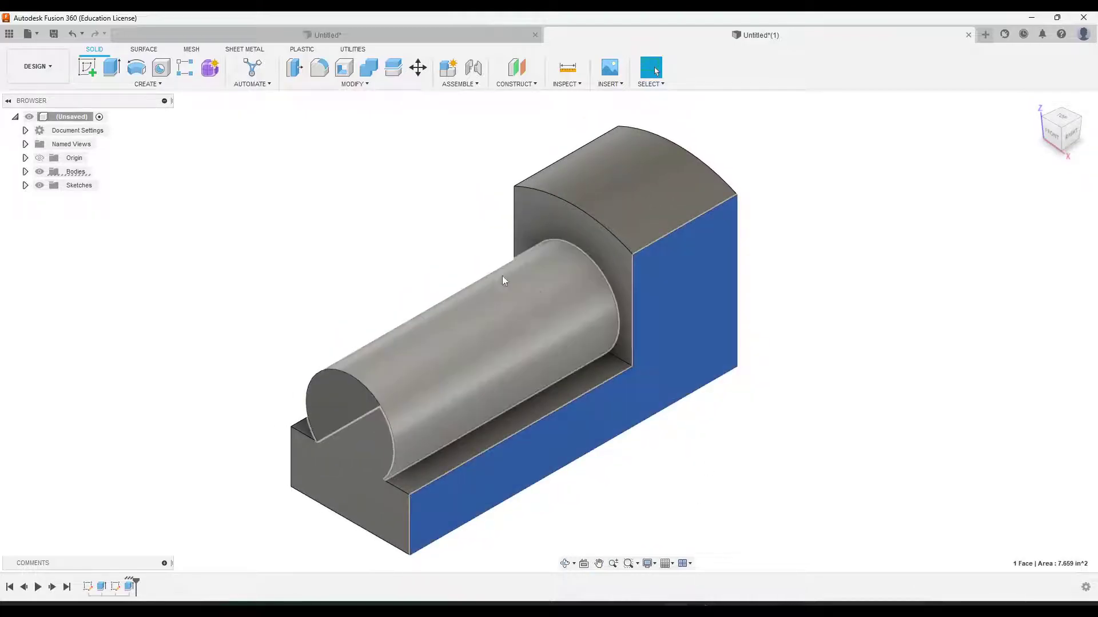
pyautogui.click(87, 68)
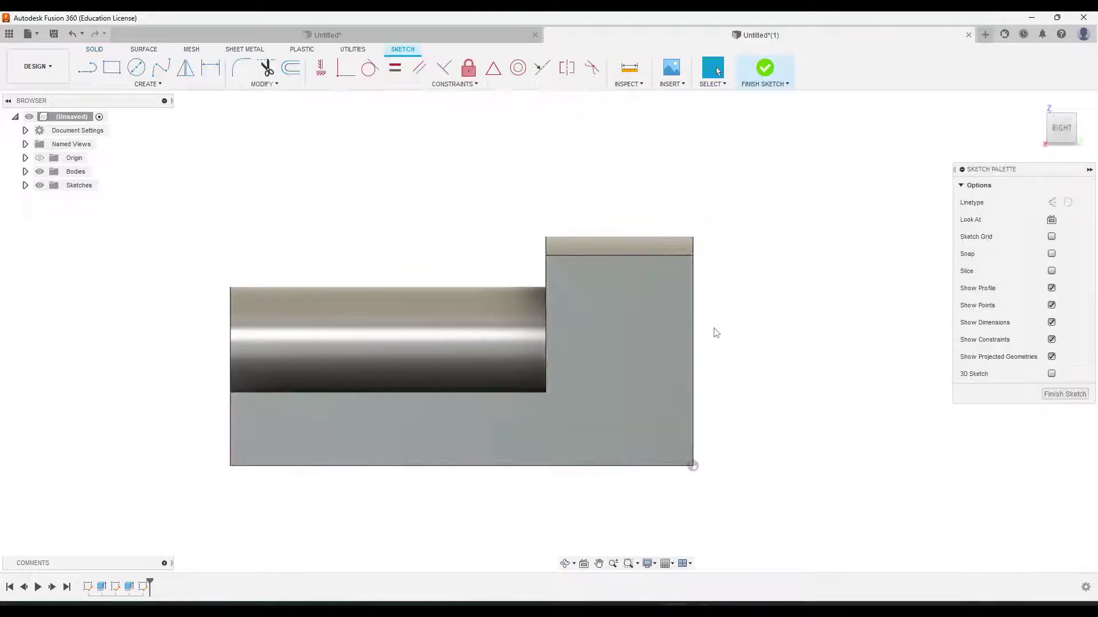
pyautogui.scroll(-1, 666, 330)
pyautogui.scroll(2, 667, 330)
pyautogui.scroll(1, 667, 331)
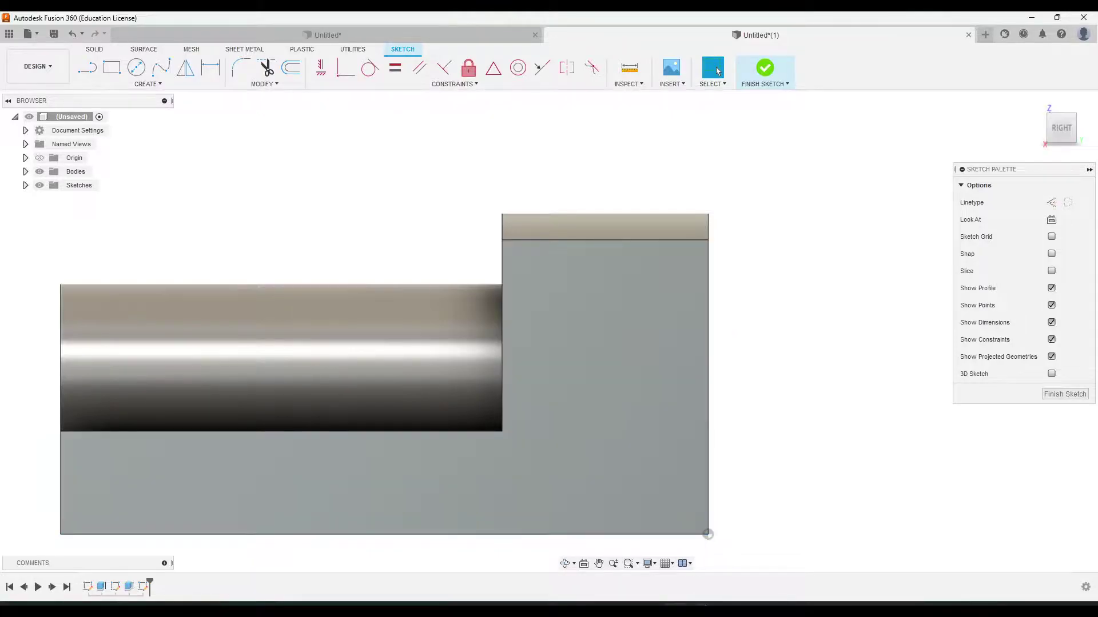
# Check the miniature train drawing in the browser, then sketch a 1 in diameter circle on the cab's side, overlapping its rear edge
pyautogui.hotkey('alt', 'Tab')
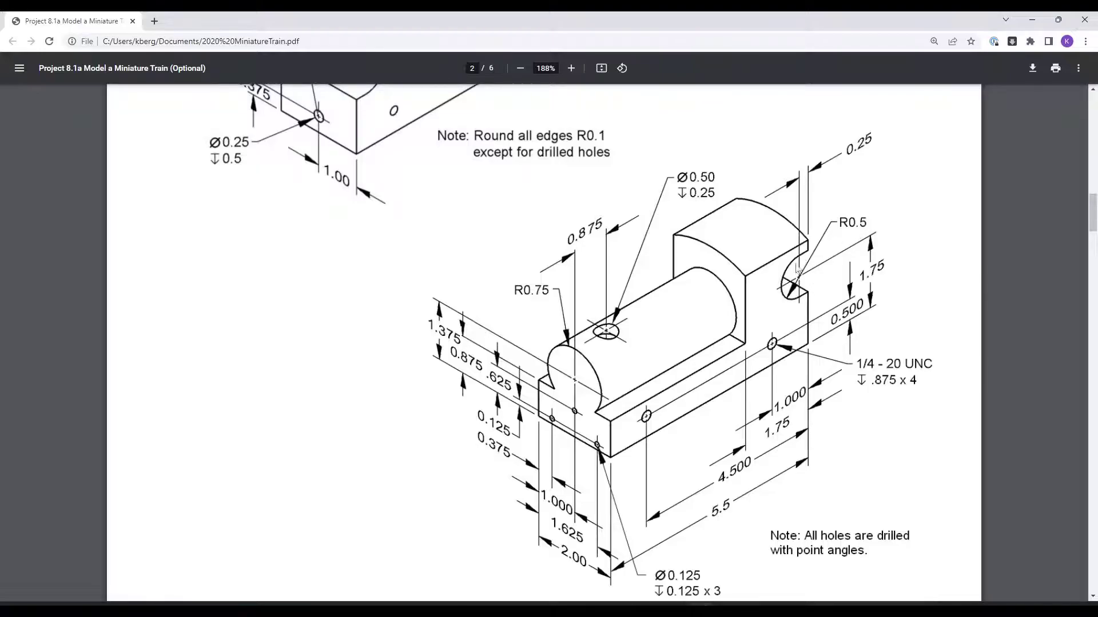
pyautogui.click(674, 552)
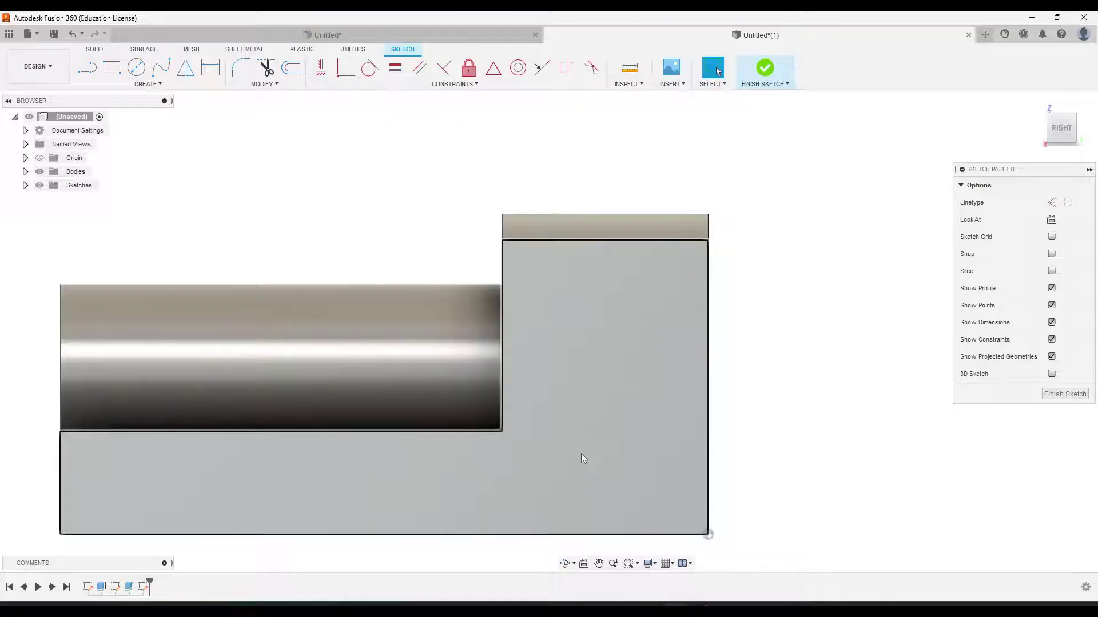
pyautogui.click(140, 72)
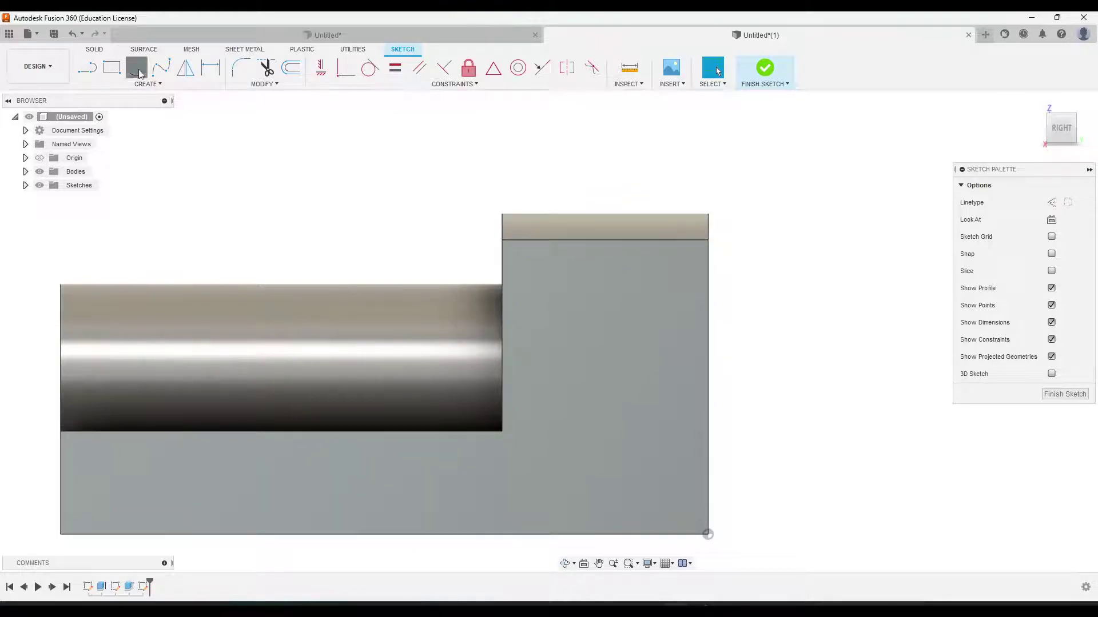
pyautogui.click(661, 325)
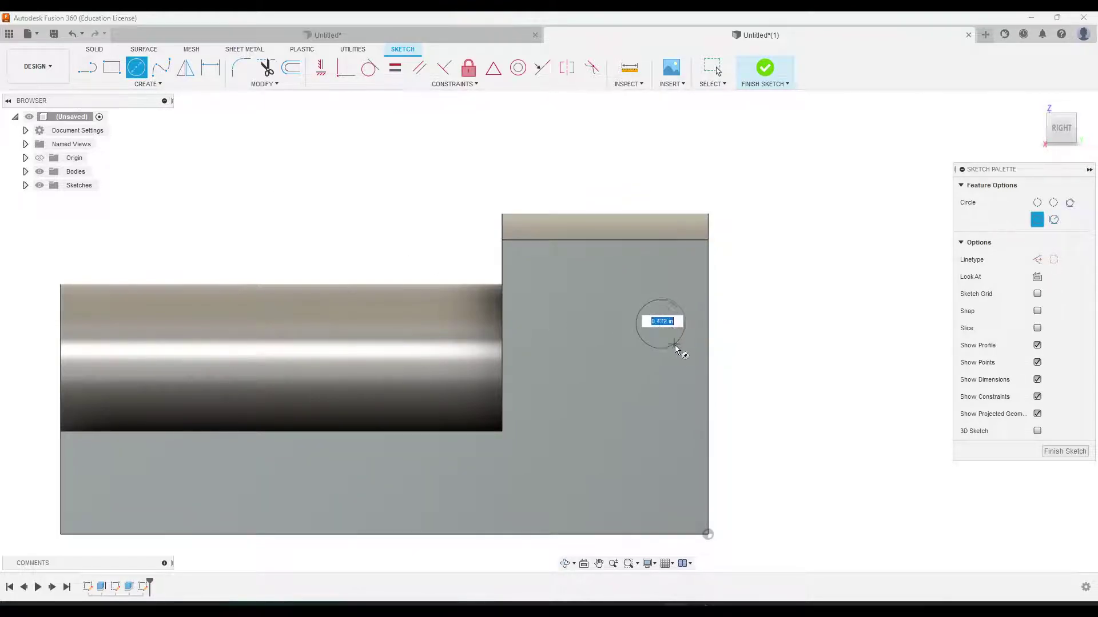
pyautogui.write('1')
pyautogui.press('Return')
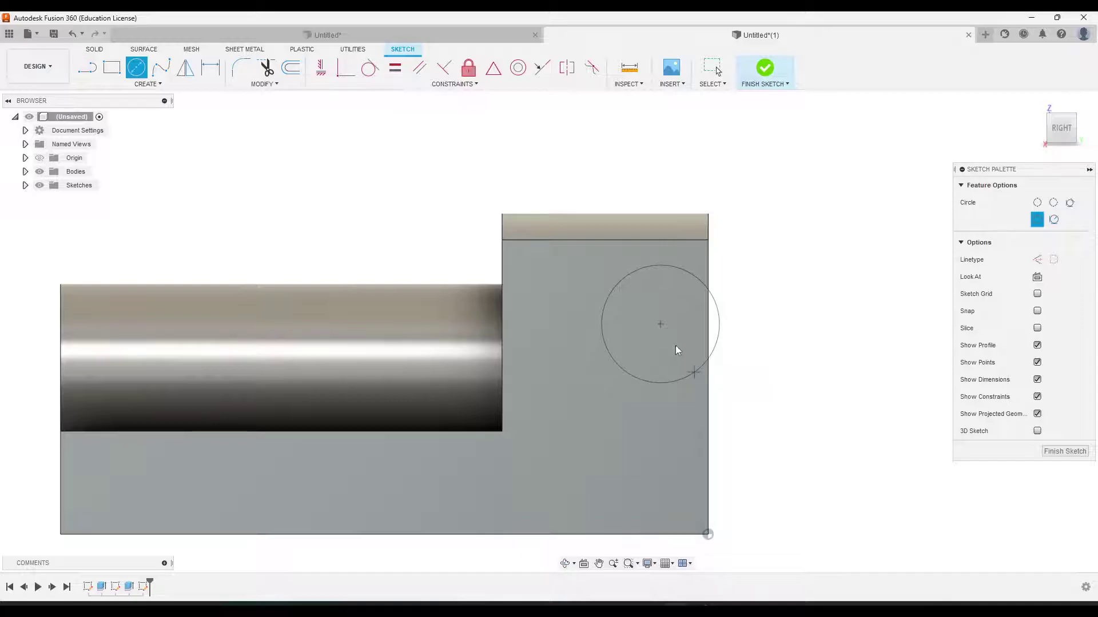
pyautogui.press('Escape')
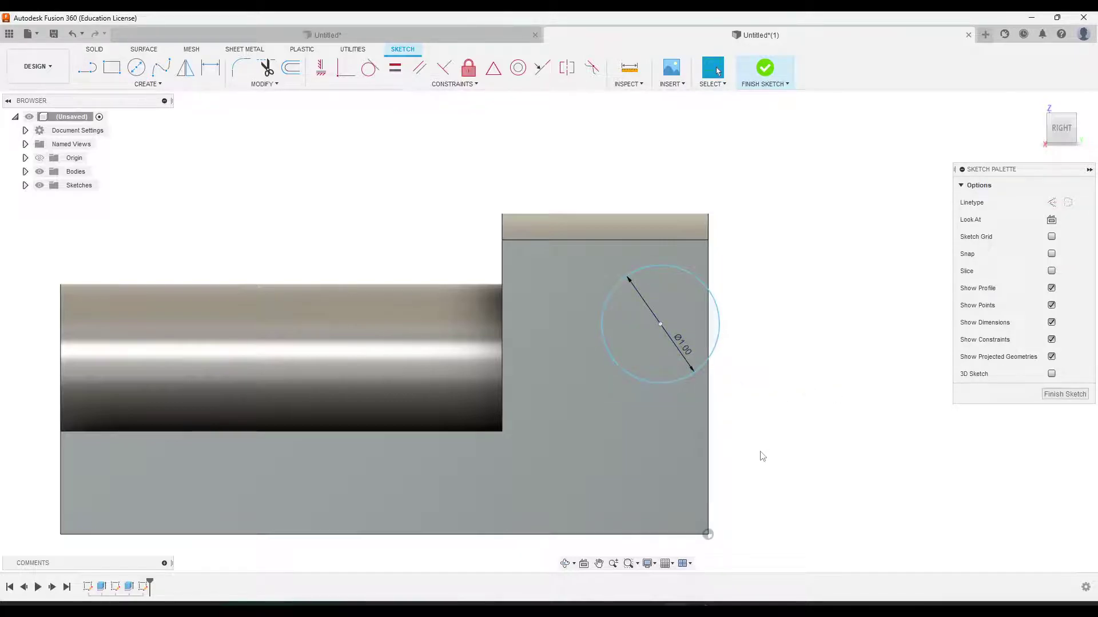
# Consult the train drawing again and dimension the circle's center 0.25 in from the cab's rear vertical edge
pyautogui.click(702, 558)
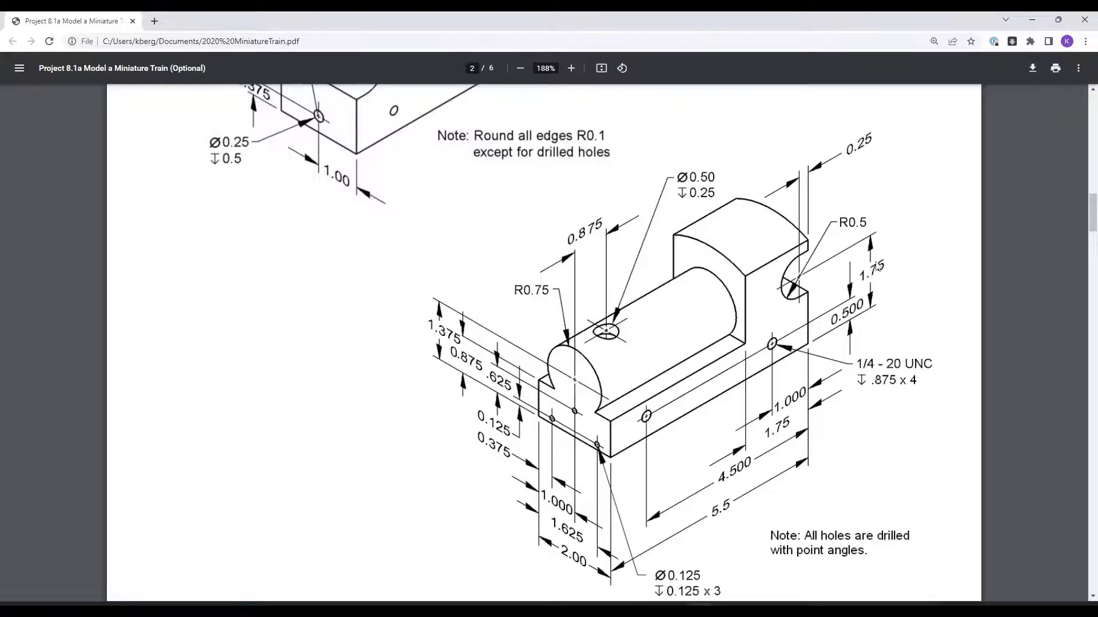
pyautogui.hotkey('alt', 'Tab')
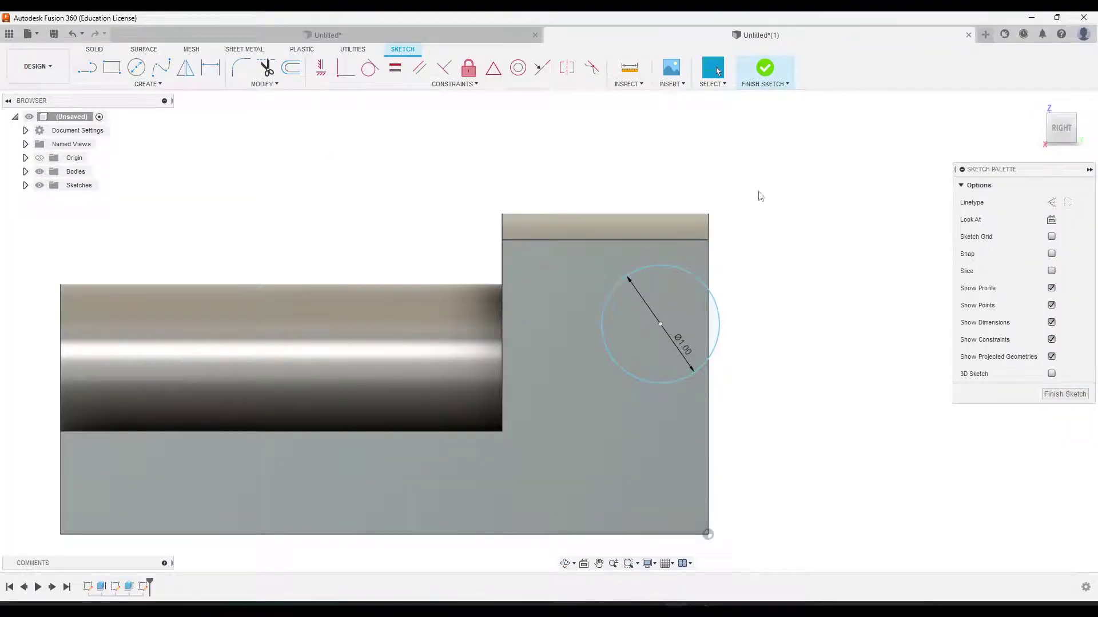
pyautogui.click(210, 67)
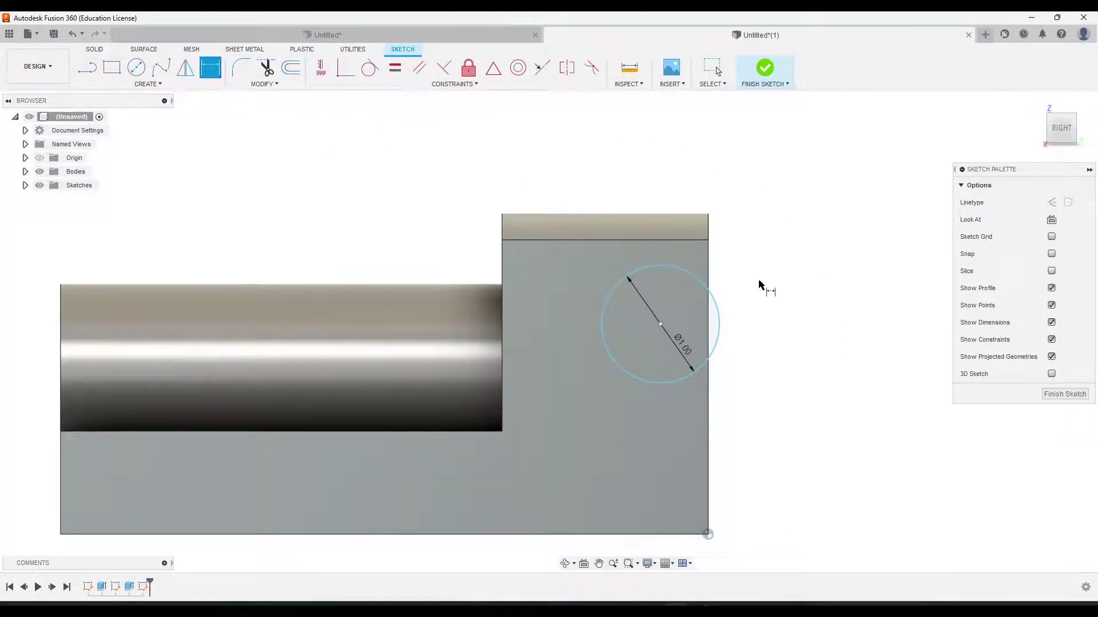
pyautogui.click(708, 262)
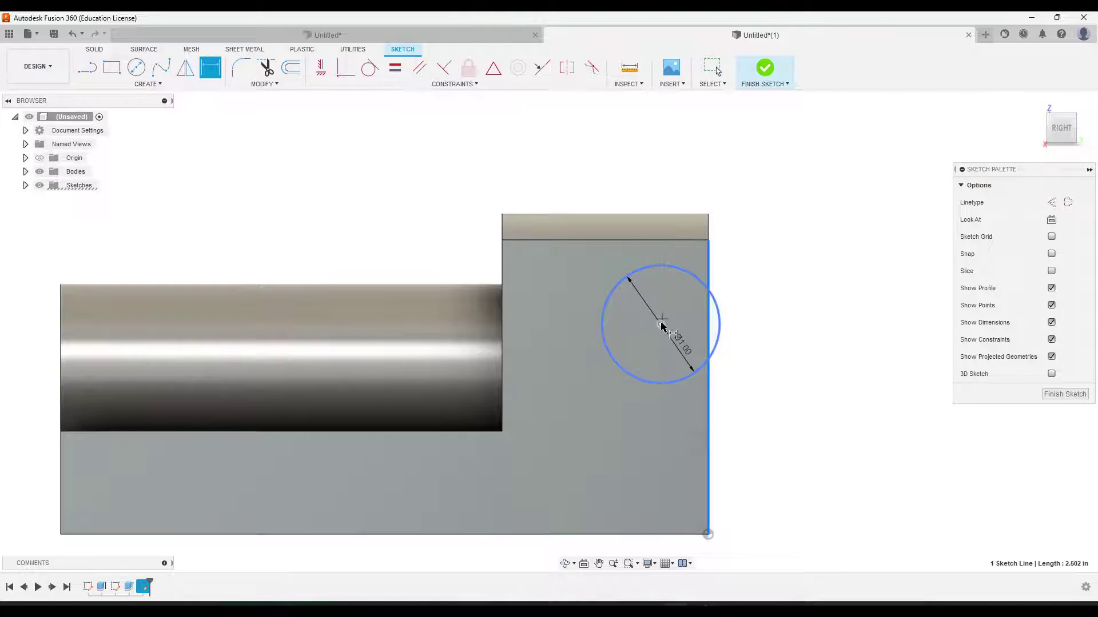
pyautogui.click(661, 325)
pyautogui.click(686, 168)
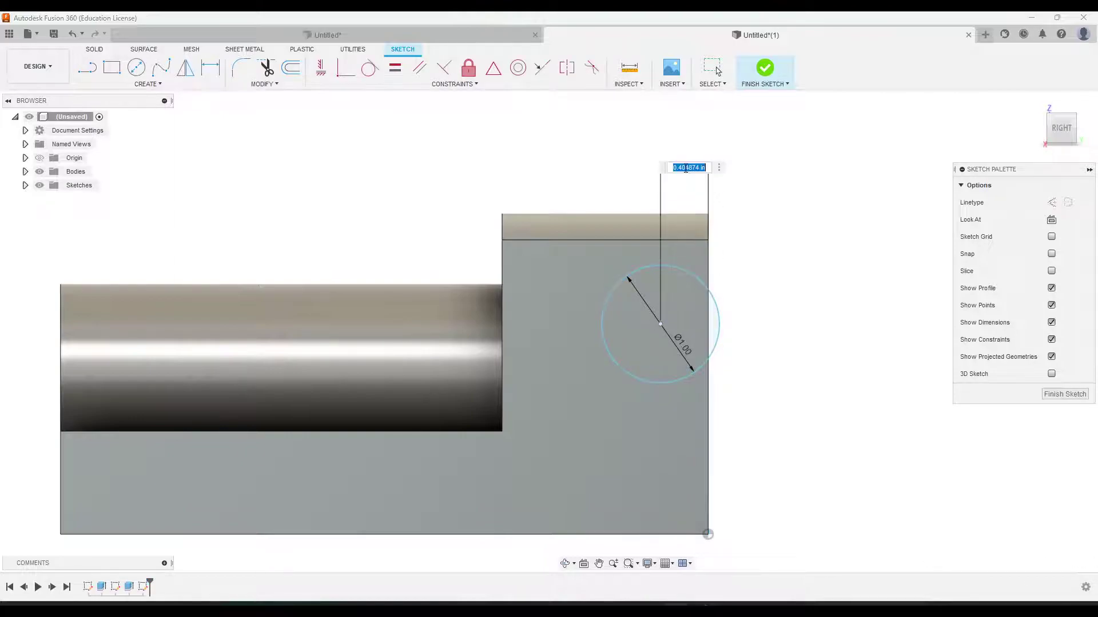
pyautogui.write('.25')
pyautogui.press('Return')
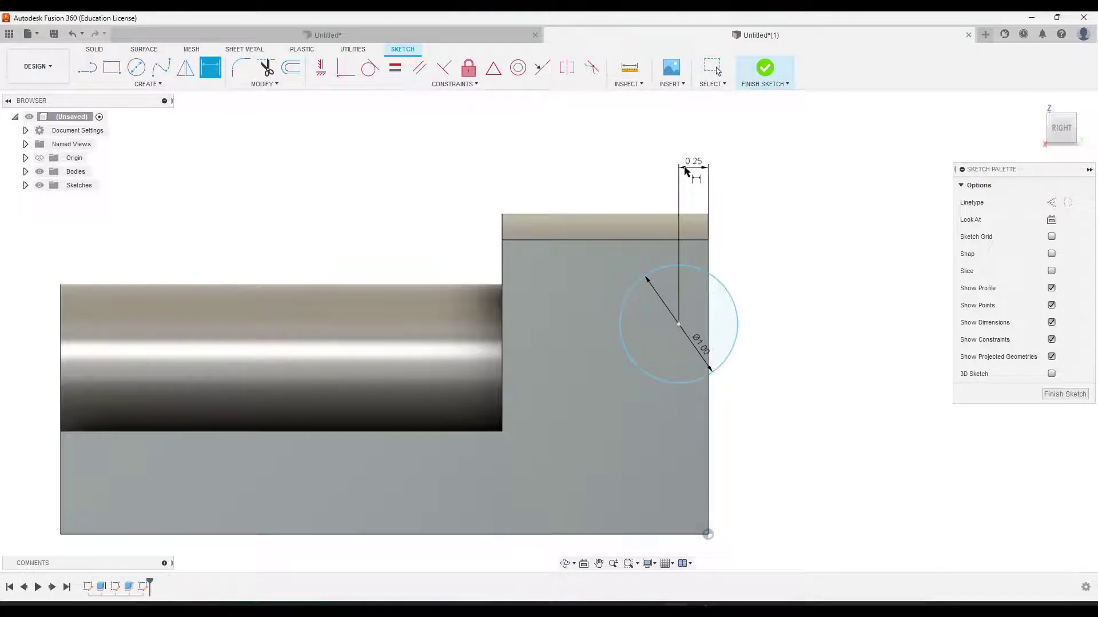
# Dimension the circle's center 1.75 in above the base's bottom edge
pyautogui.click(685, 535)
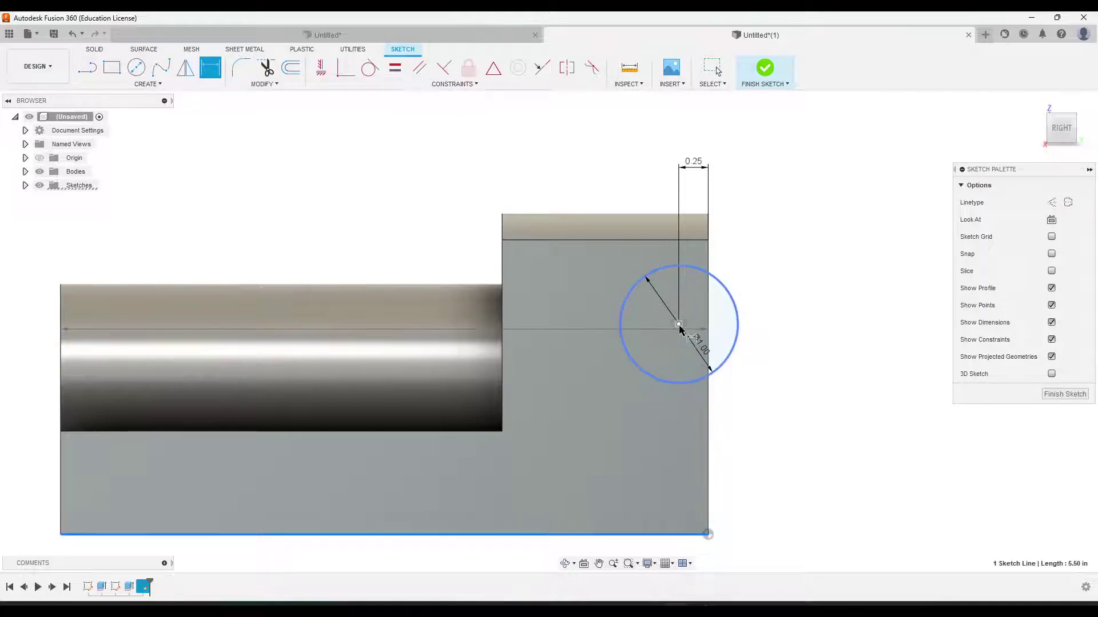
pyautogui.click(679, 324)
pyautogui.click(768, 445)
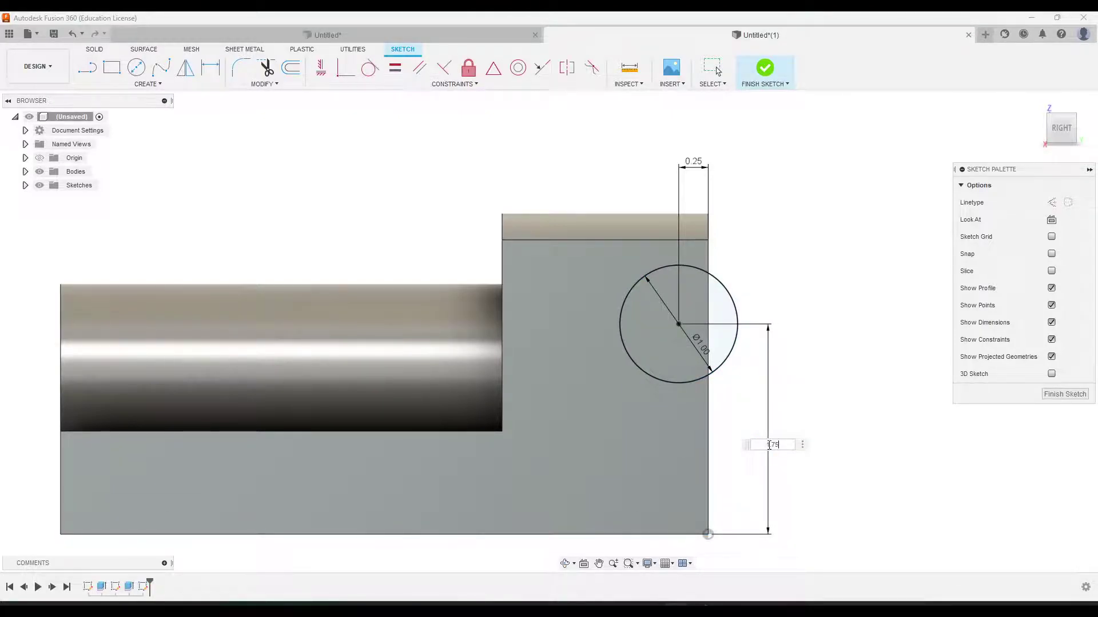
pyautogui.write('1.75')
pyautogui.press('Return')
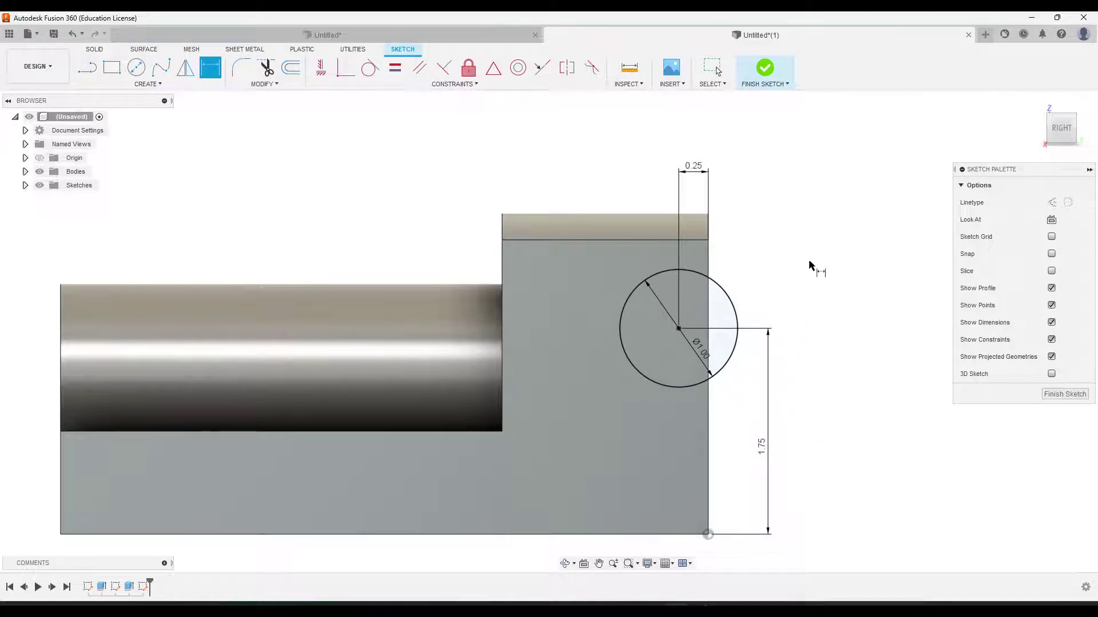
pyautogui.press('Escape')
# Compare the cutout with the train drawing, then draw 0.25 in horizontal lines from the circle's top and bottom points to the cab's rear edge
pyautogui.scroll(4, 784, 293)
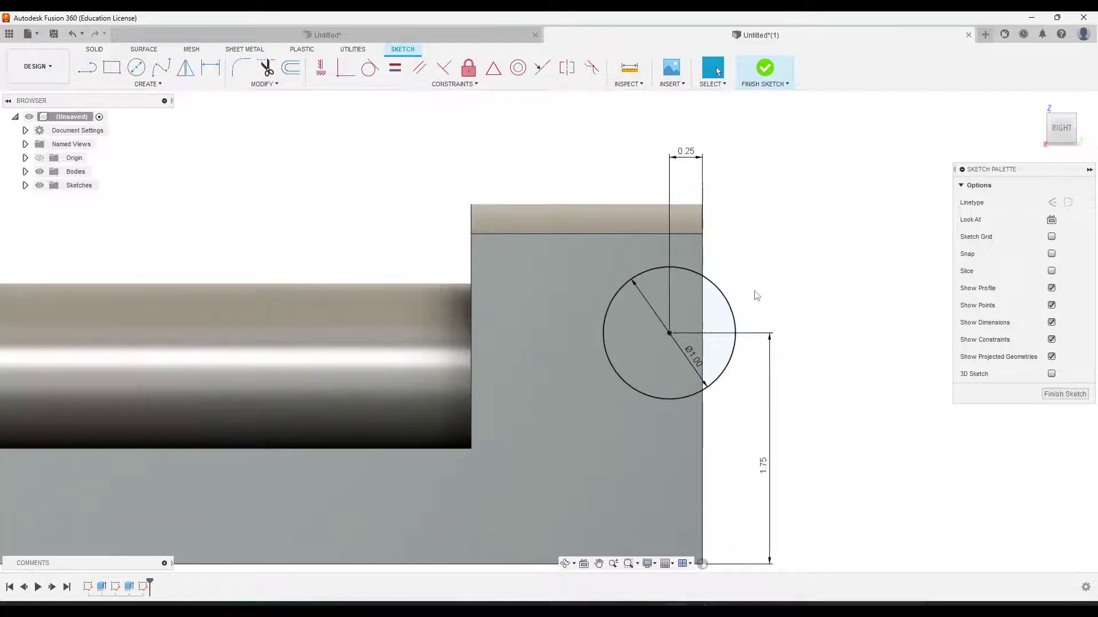
pyautogui.moveTo(750, 274); pyautogui.dragTo(762, 257, button='middle')
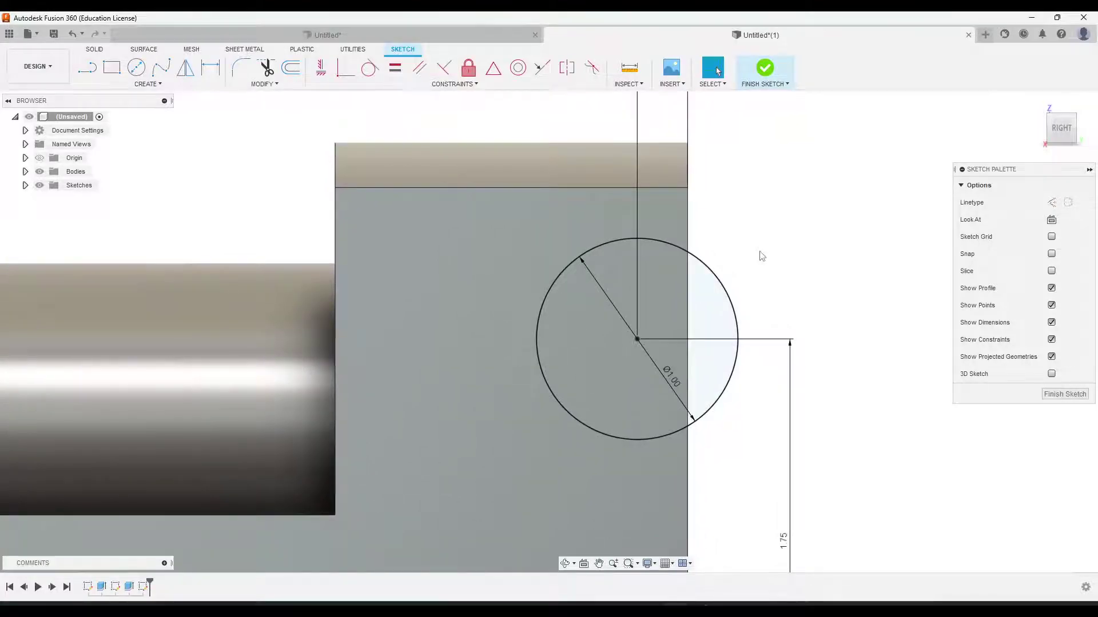
pyautogui.click(637, 239)
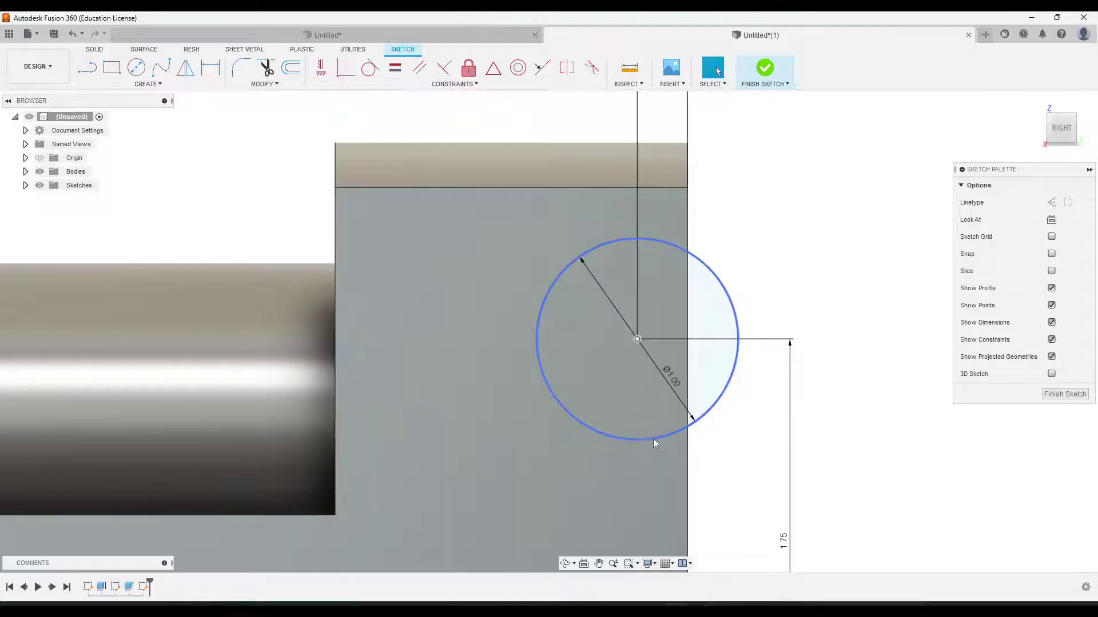
pyautogui.press('Escape')
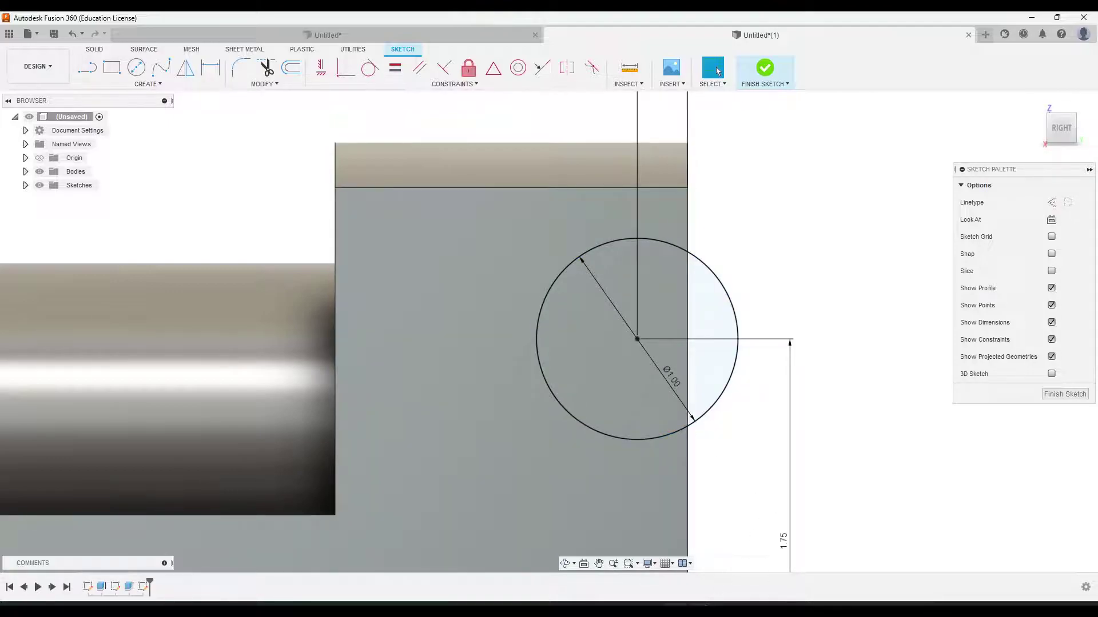
pyautogui.hotkey('alt', 'Tab')
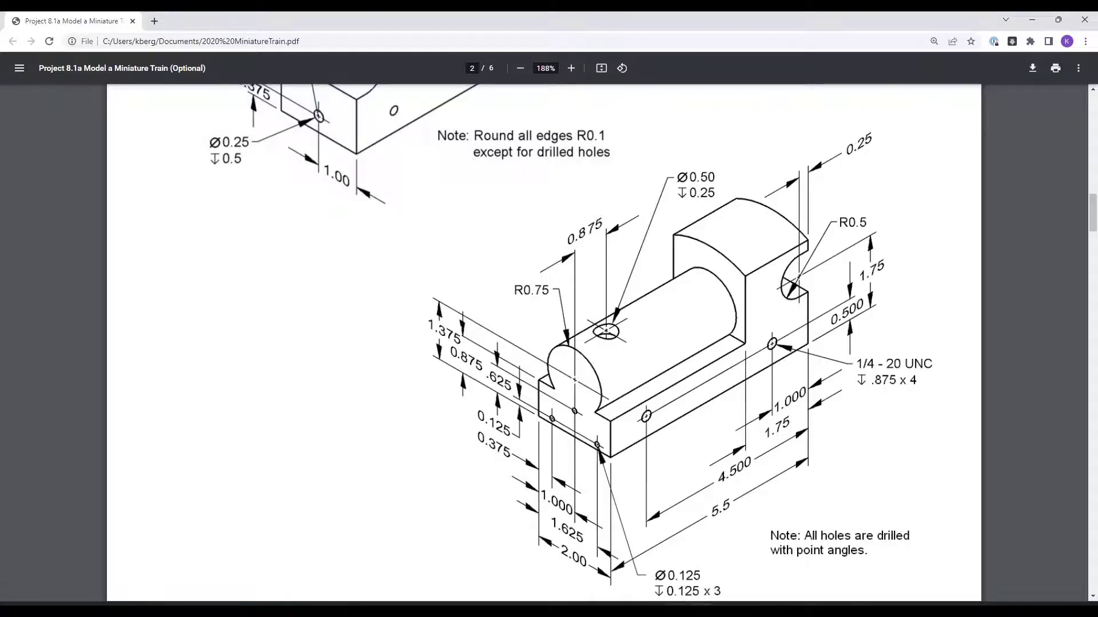
pyautogui.hotkey('alt', 'Tab')
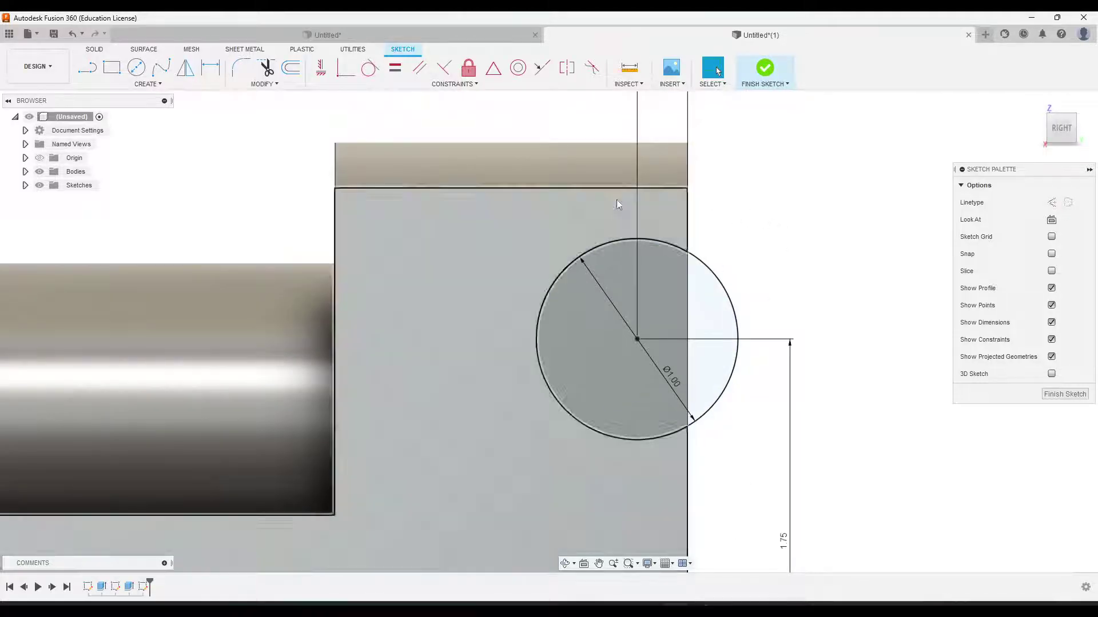
pyautogui.click(86, 71)
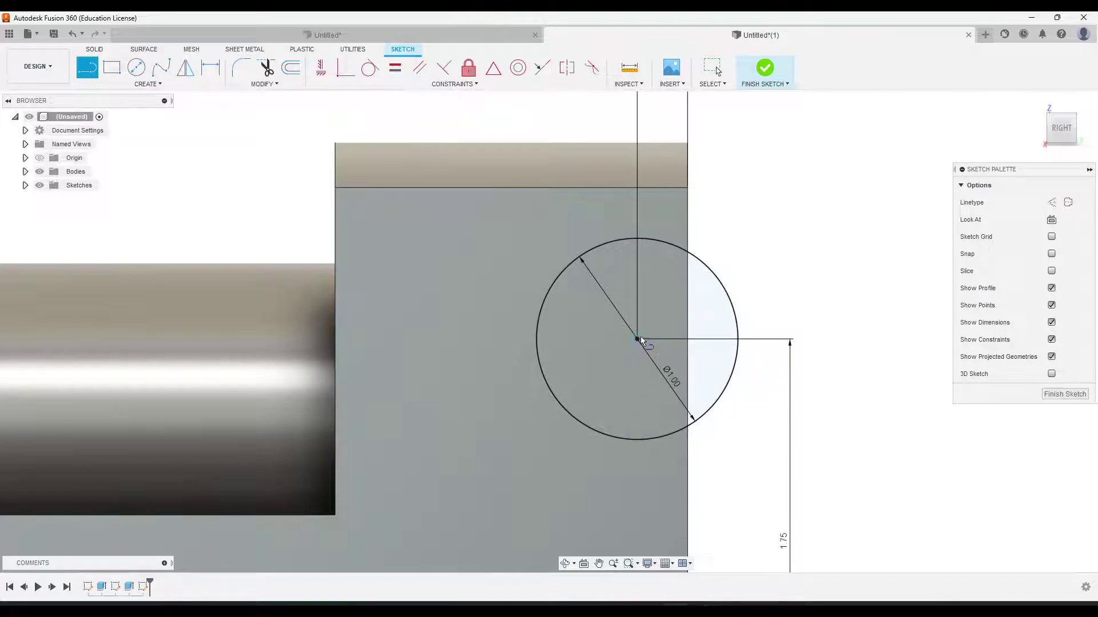
pyautogui.click(637, 238)
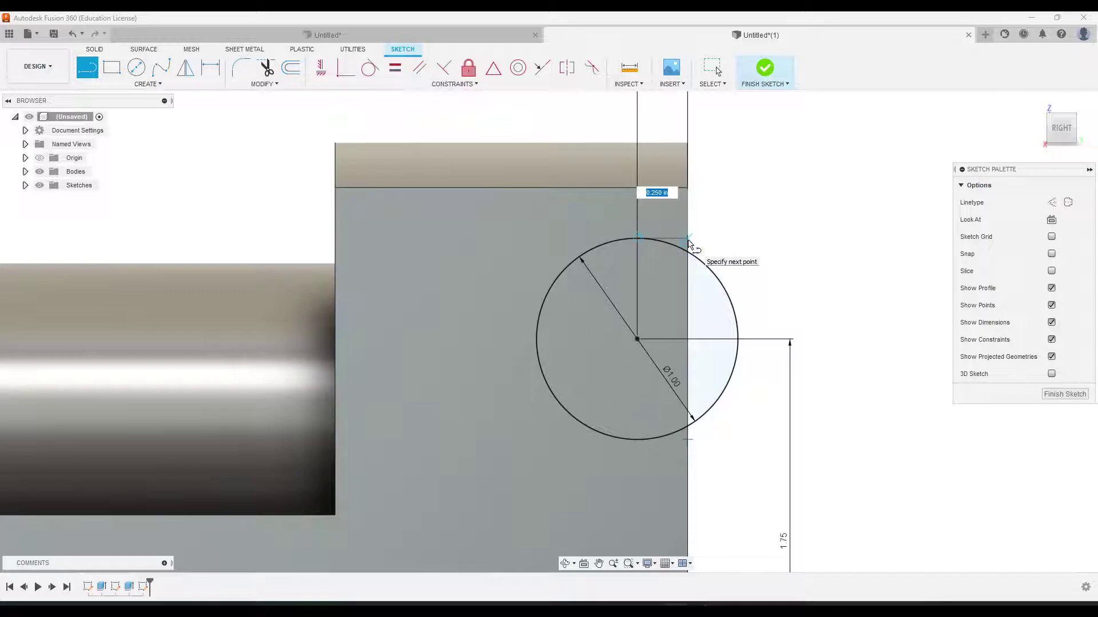
pyautogui.click(688, 239)
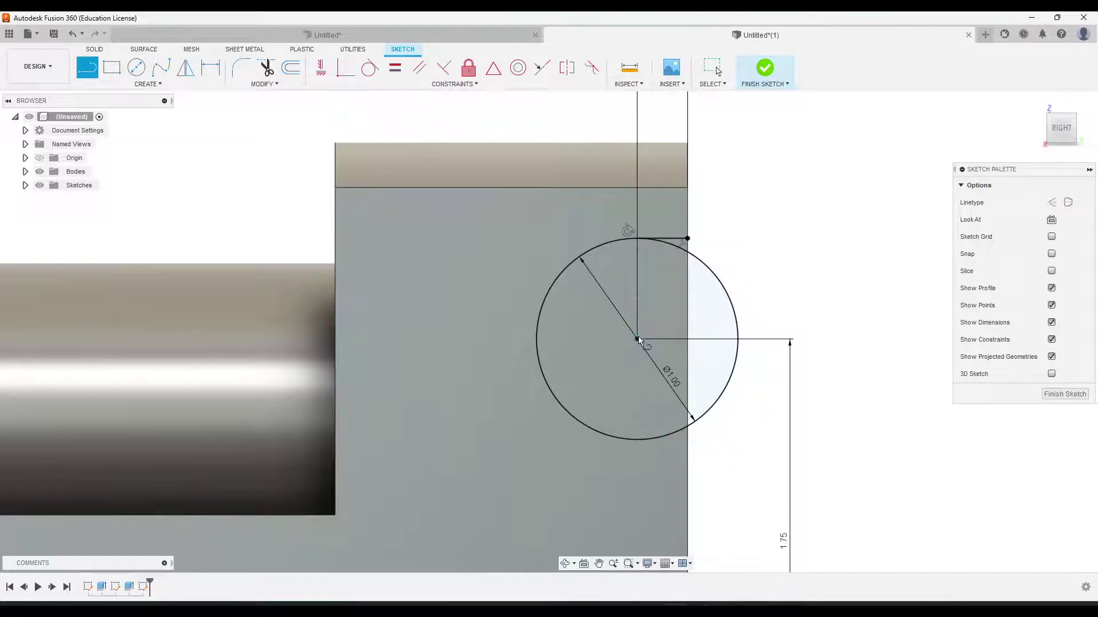
pyautogui.click(636, 439)
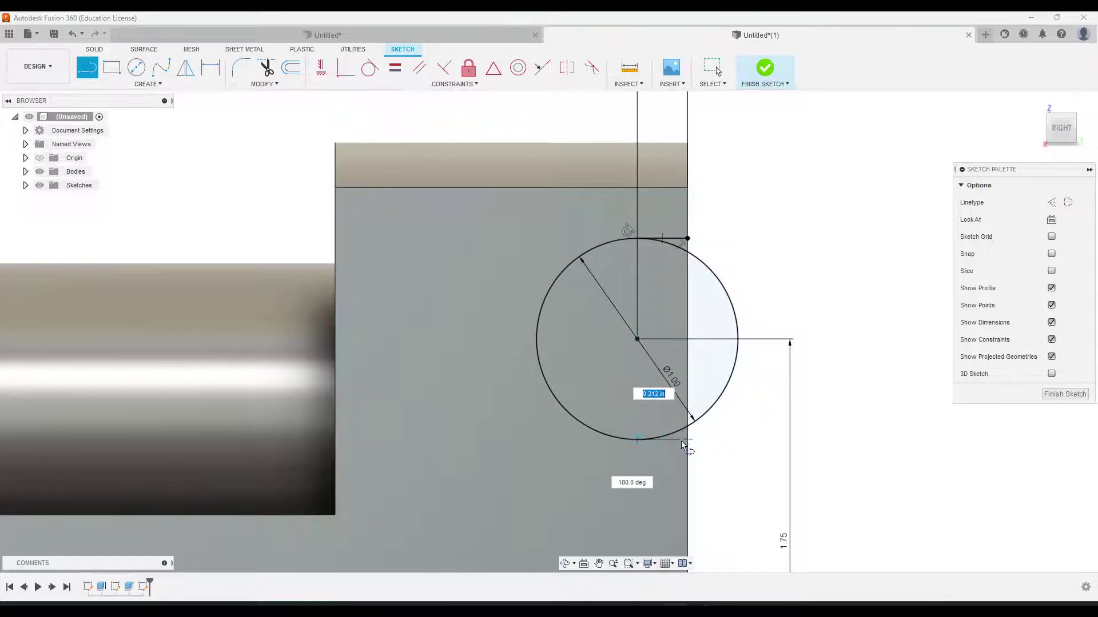
pyautogui.click(688, 440)
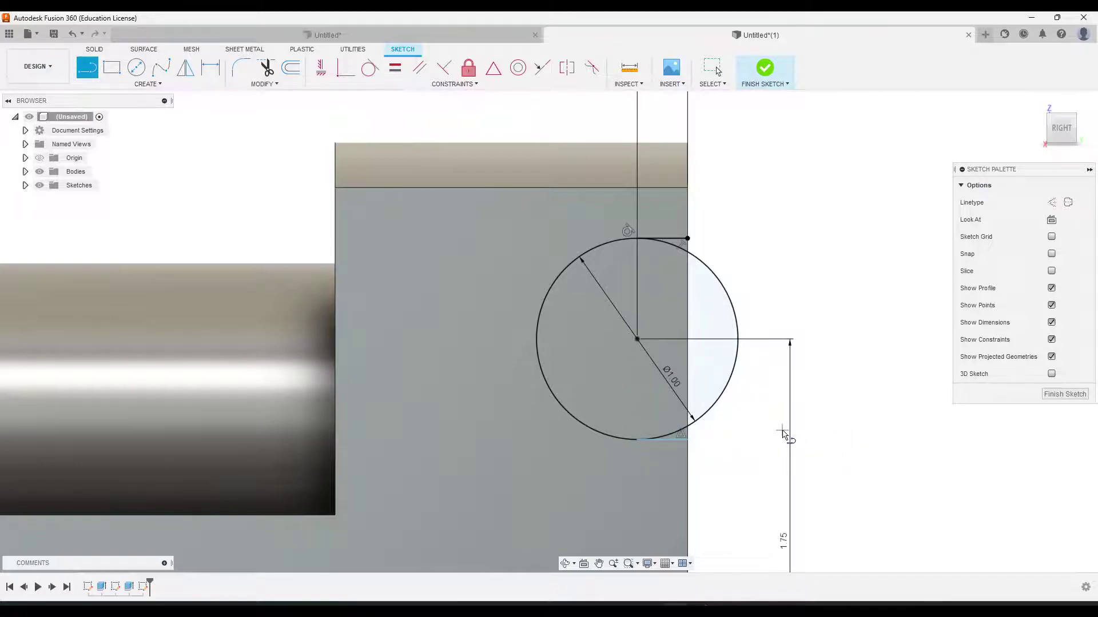
pyautogui.press('Escape')
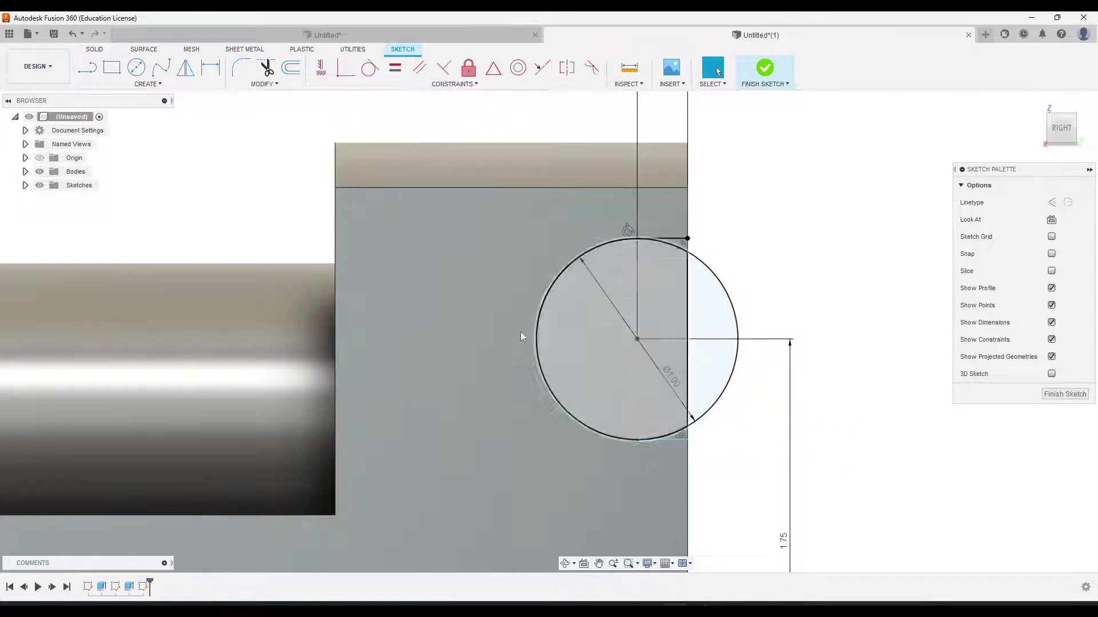
# Trim the circle outside the cab's rear edge and the leftover arcs beside the two horizontal lines to form an open-ended cutout profile
pyautogui.click(266, 70)
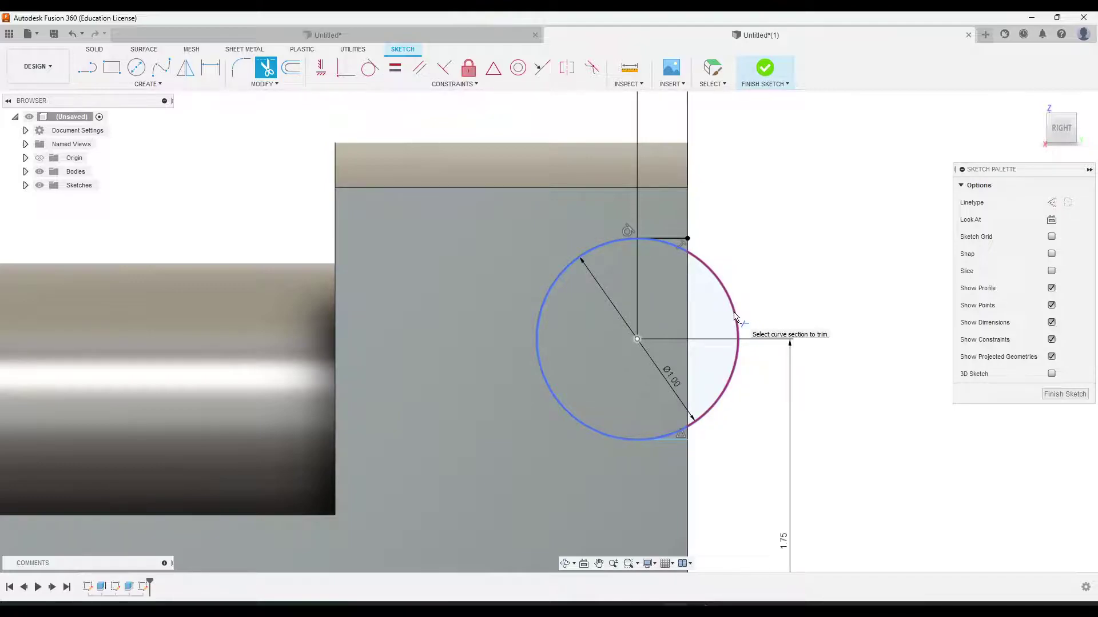
pyautogui.click(735, 317)
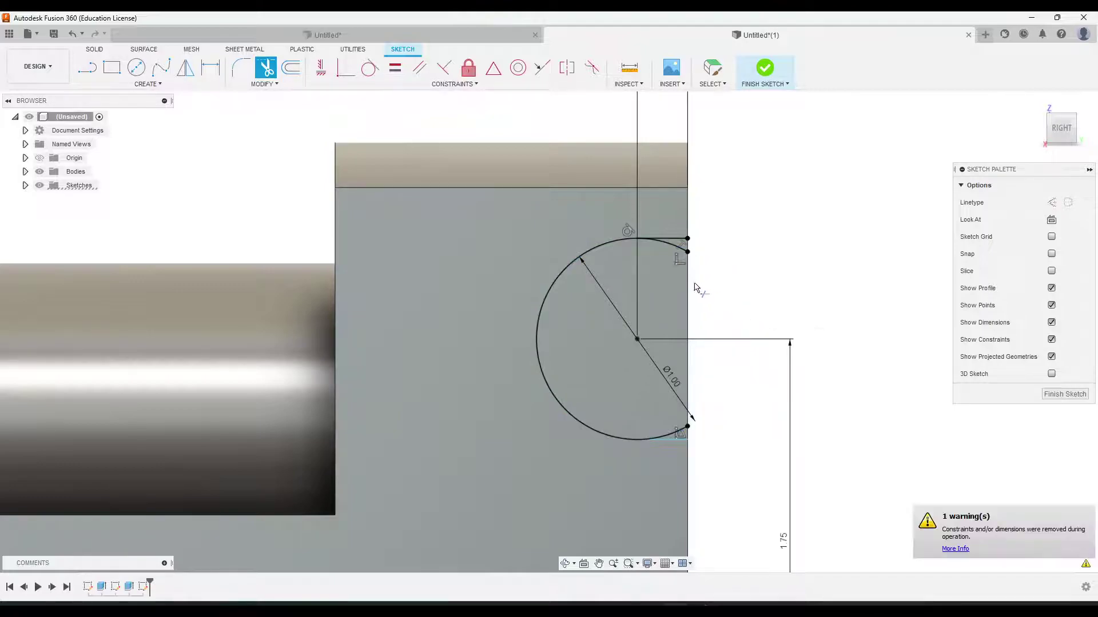
pyautogui.click(669, 246)
pyautogui.click(670, 434)
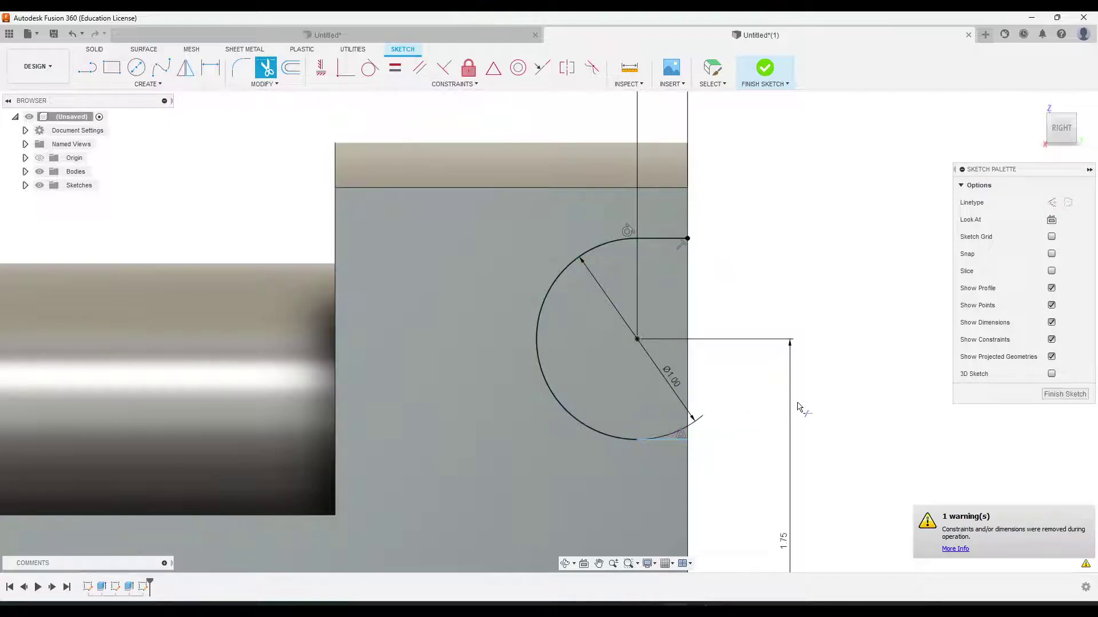
pyautogui.press('Escape')
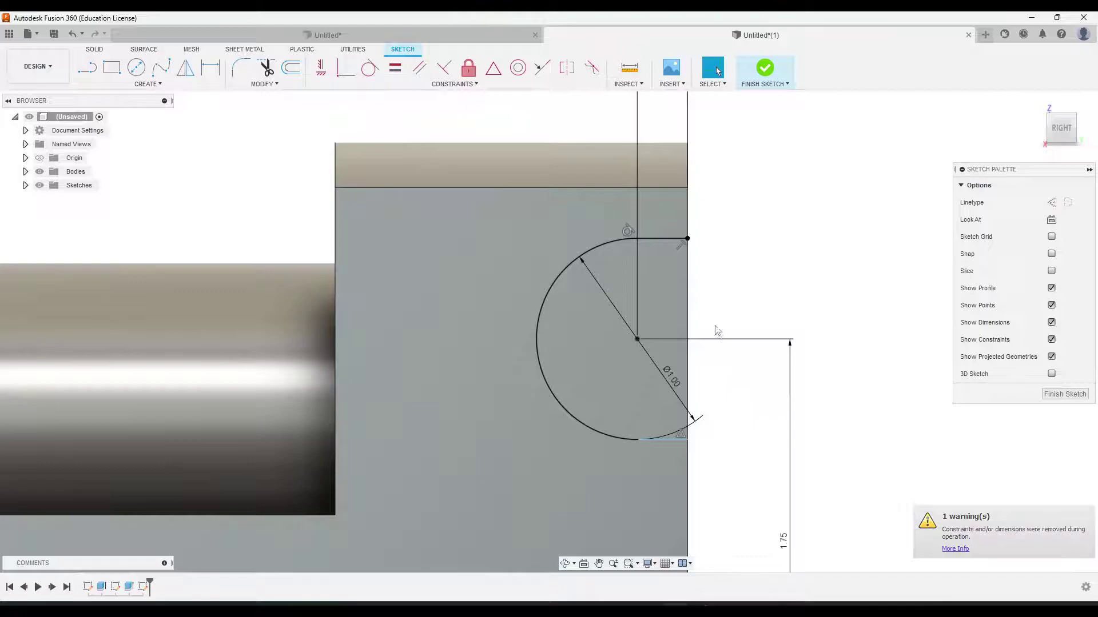
# Place two sketch points on the base's side face, one near the front and one below the cab
pyautogui.scroll(-1, 719, 374)
pyautogui.scroll(-3, 718, 375)
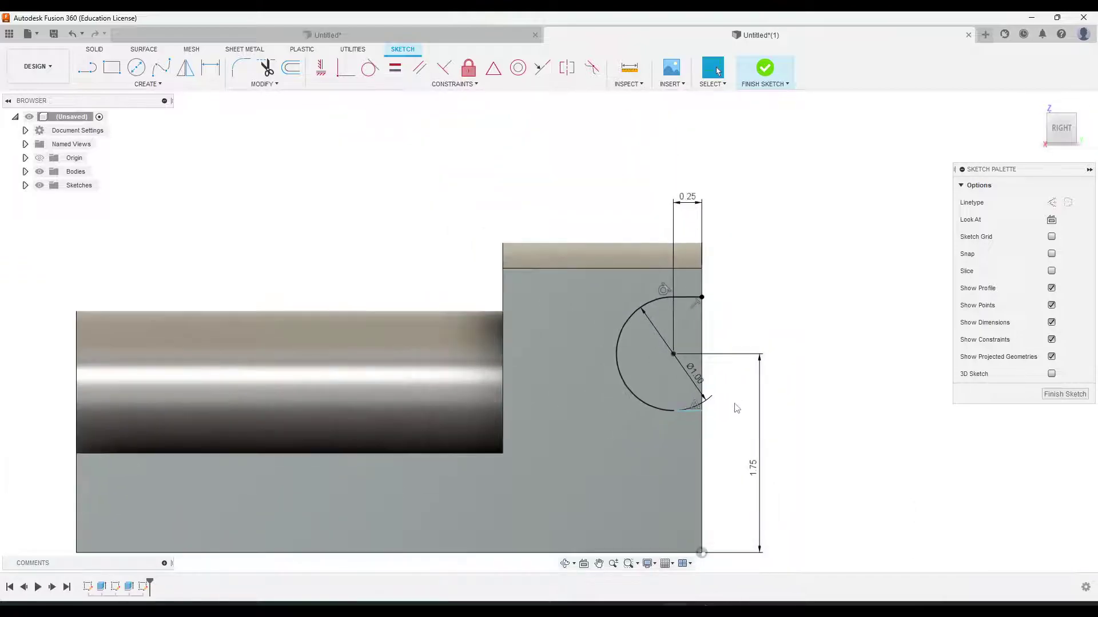
pyautogui.moveTo(592, 471)
pyautogui.mouseDown(button='middle')
pyautogui.moveTo(698, 384)
pyautogui.moveTo(733, 397)
pyautogui.mouseUp(button='middle')
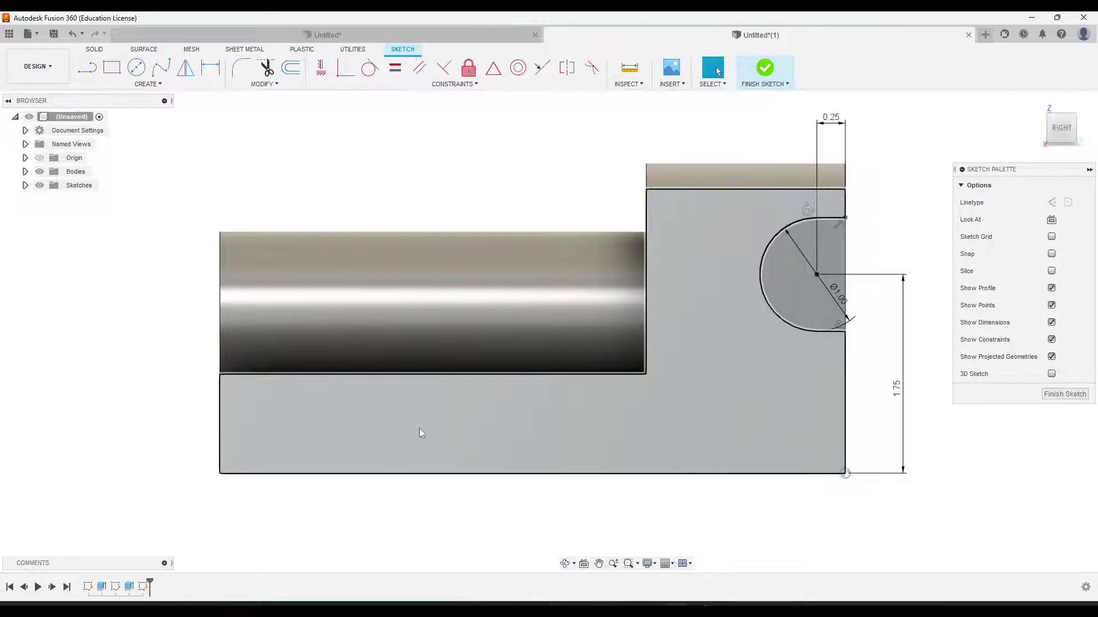
pyautogui.click(148, 83)
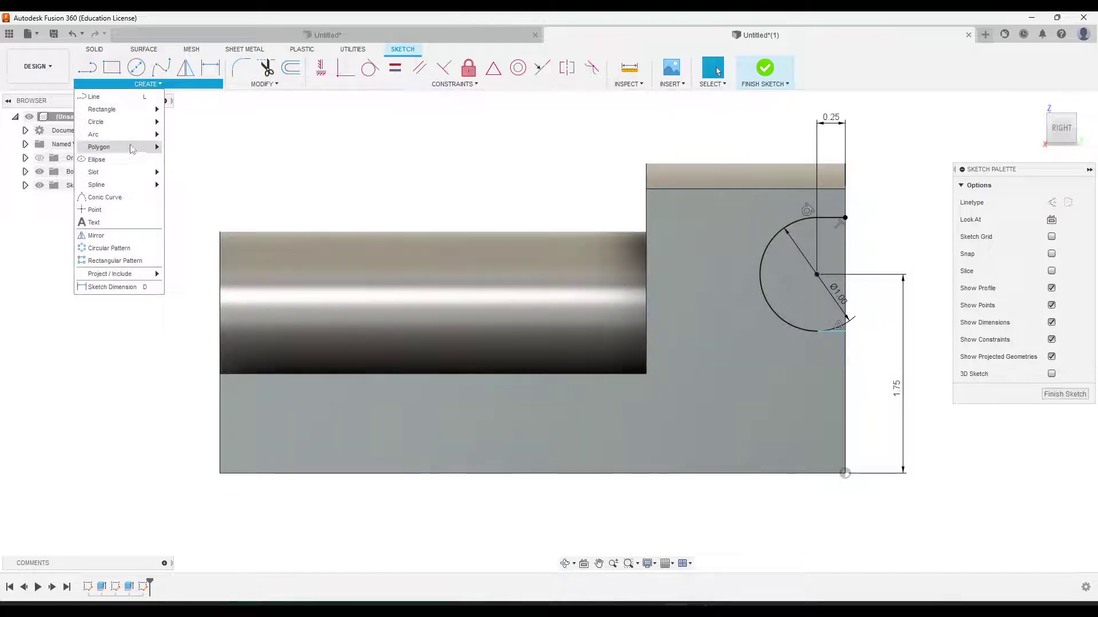
pyautogui.click(121, 212)
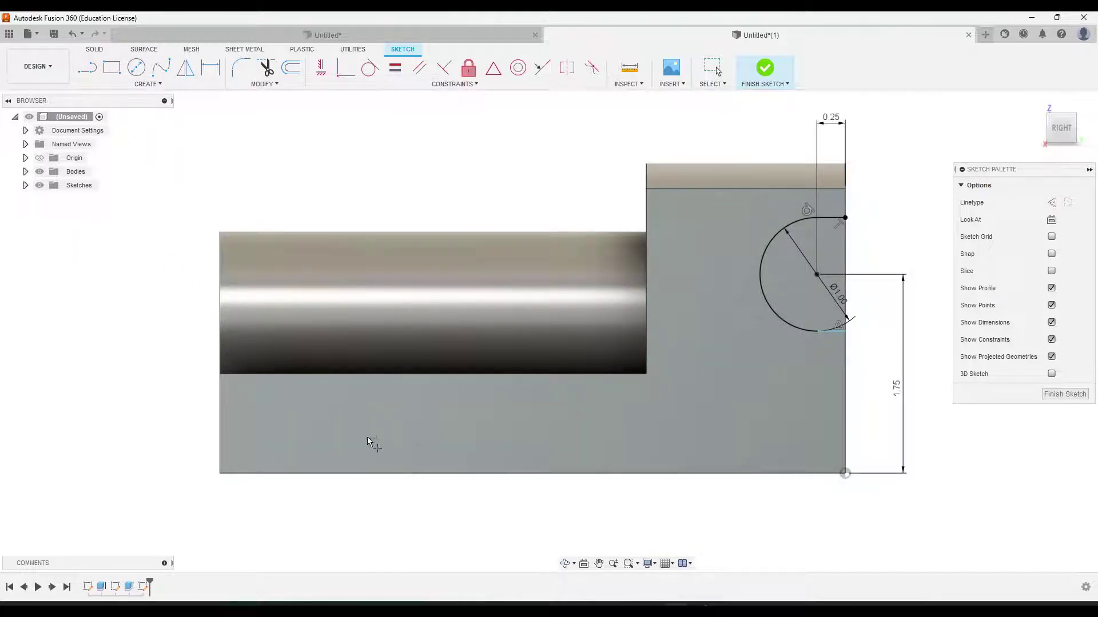
pyautogui.click(350, 425)
pyautogui.click(739, 425)
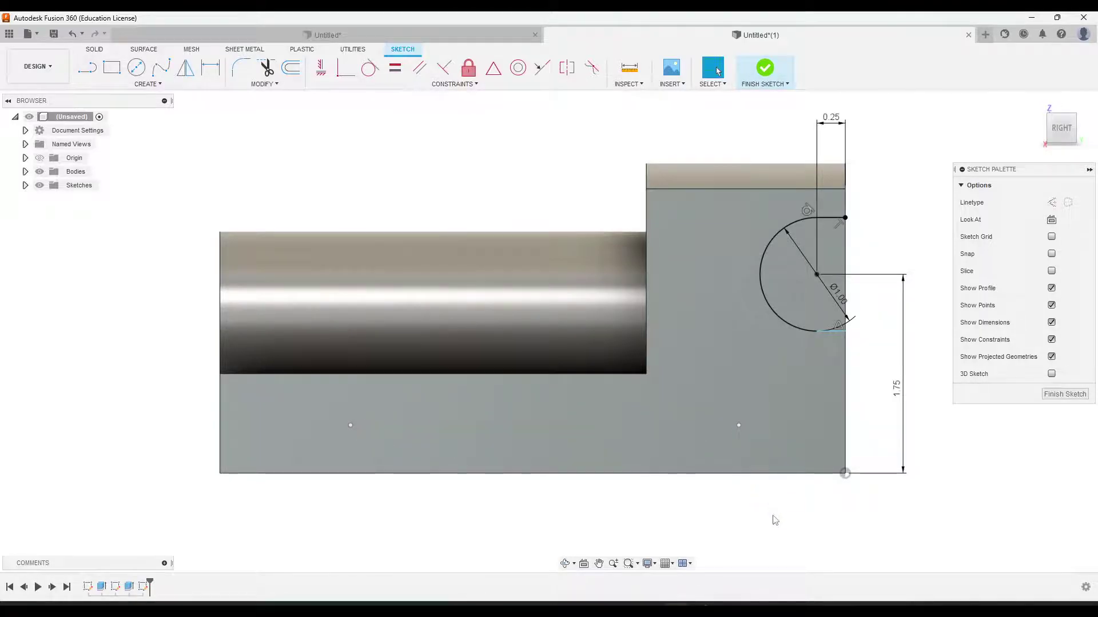
# Consult the train drawing in the browser, then dimension the rear sketch point 0.5 in above the base's bottom edge
pyautogui.click(709, 611)
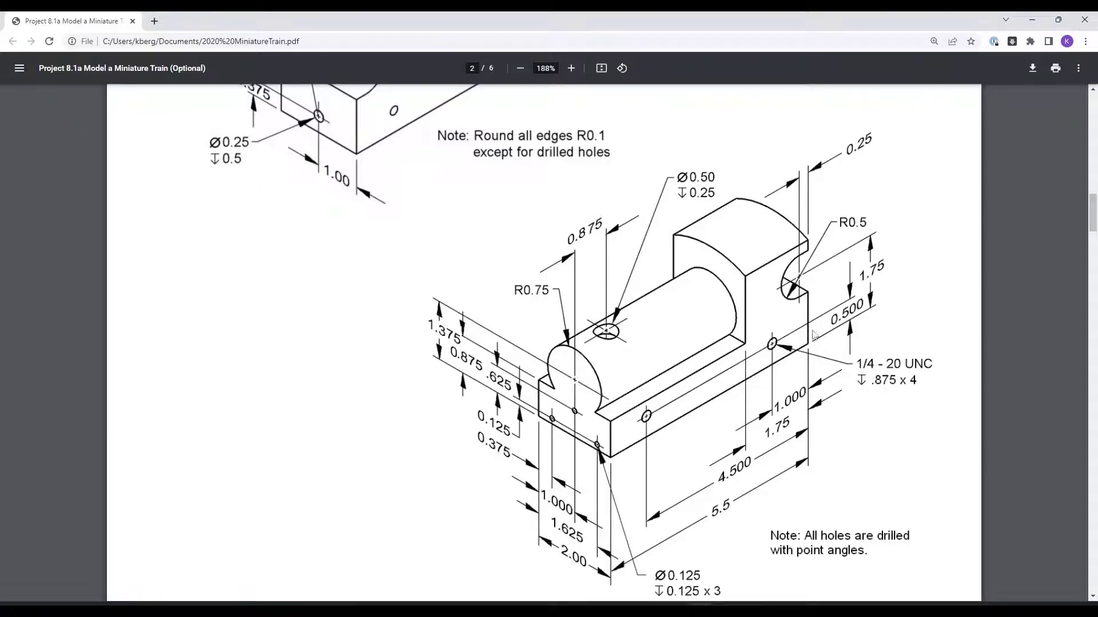
pyautogui.moveTo(674, 603)
pyautogui.click(686, 563)
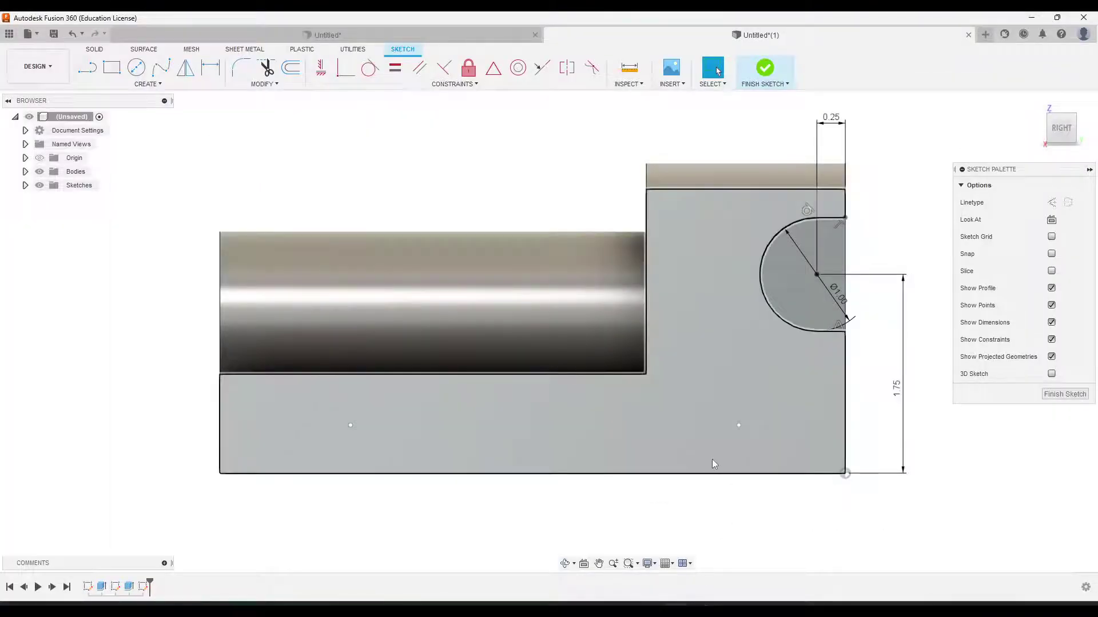
pyautogui.press('d')
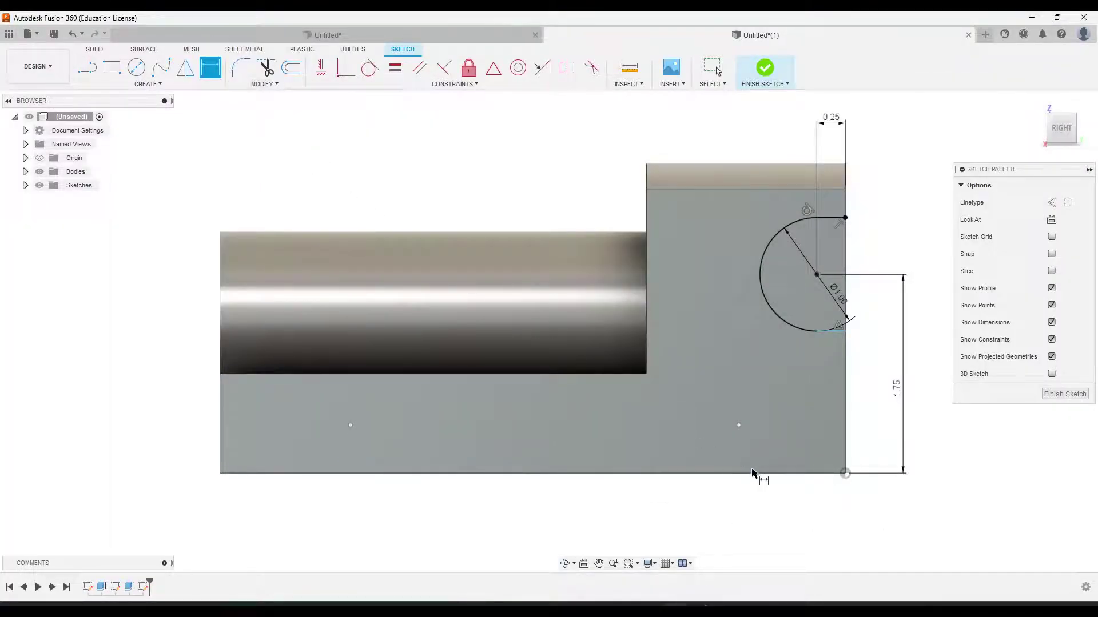
pyautogui.click(748, 473)
pyautogui.click(739, 425)
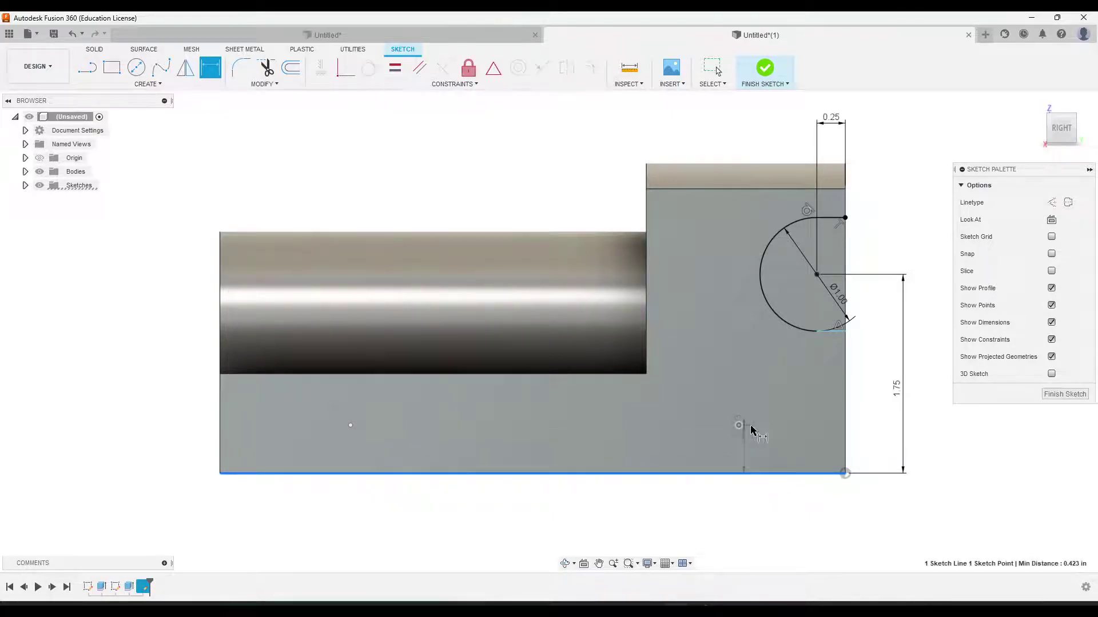
pyautogui.click(870, 444)
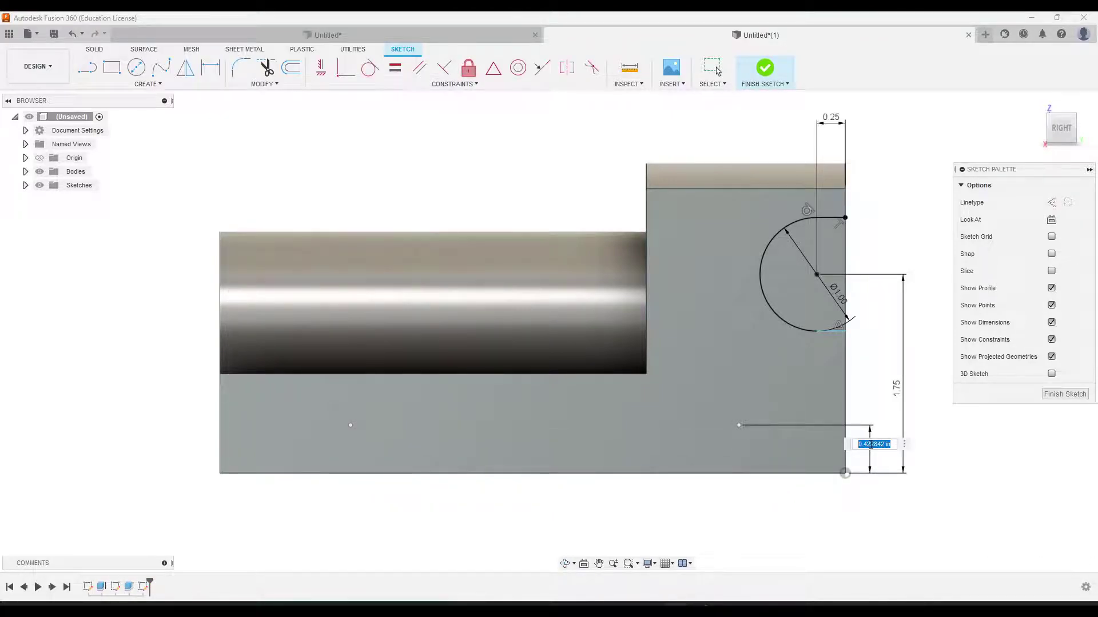
pyautogui.write('.5')
pyautogui.press('Return')
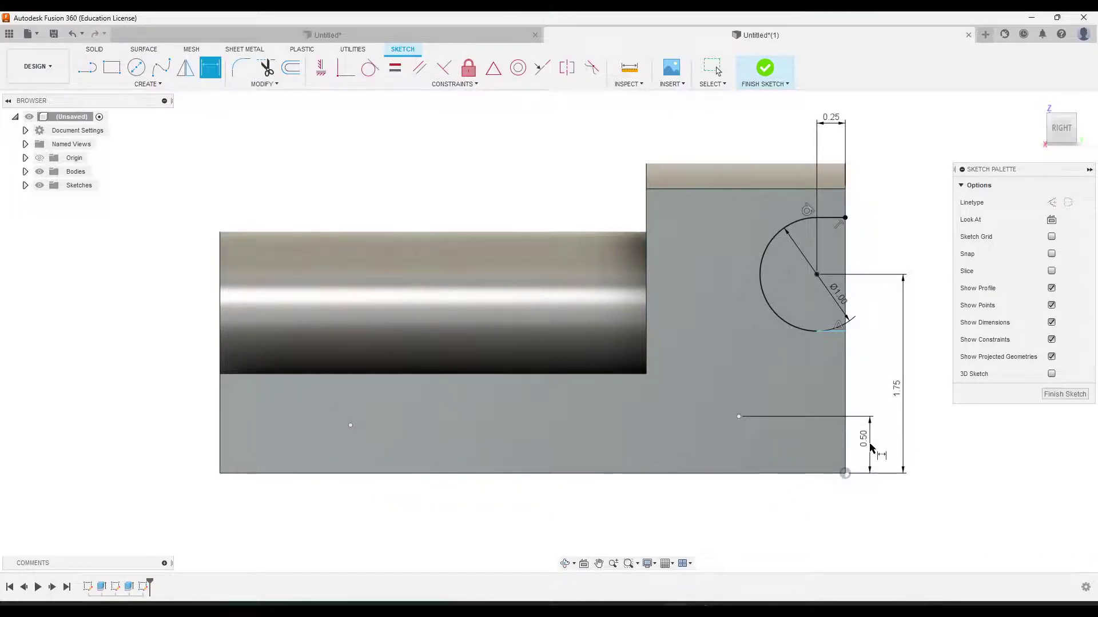
# Dimension the front sketch point 0.5 in above the base's bottom edge
pyautogui.click(351, 425)
pyautogui.click(345, 473)
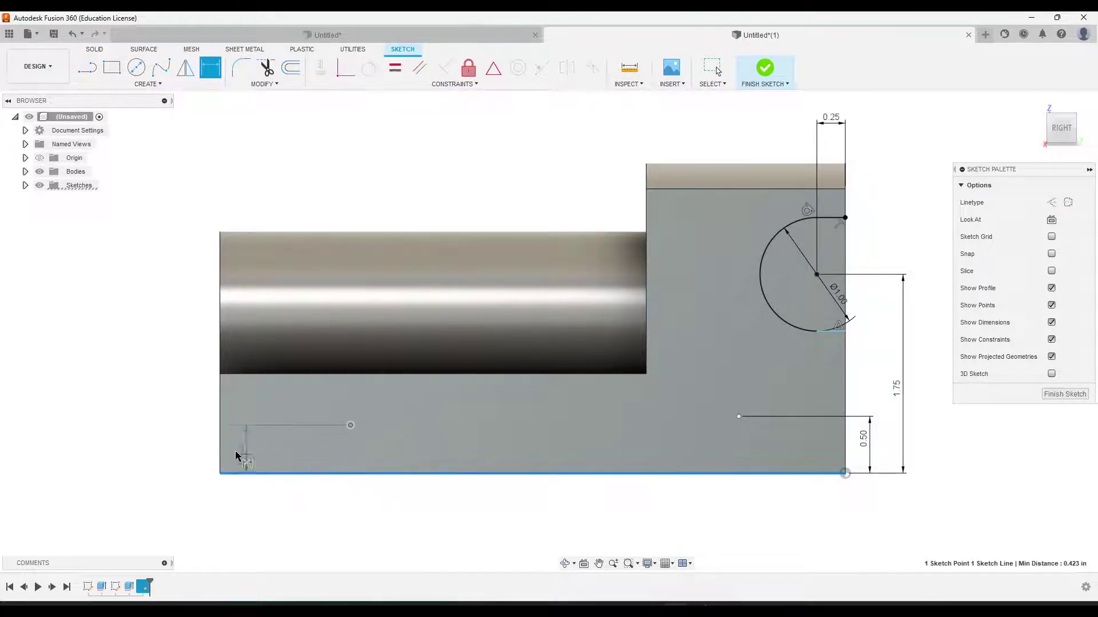
pyautogui.click(185, 455)
pyautogui.write('.5')
pyautogui.press('Return')
pyautogui.press('Escape')
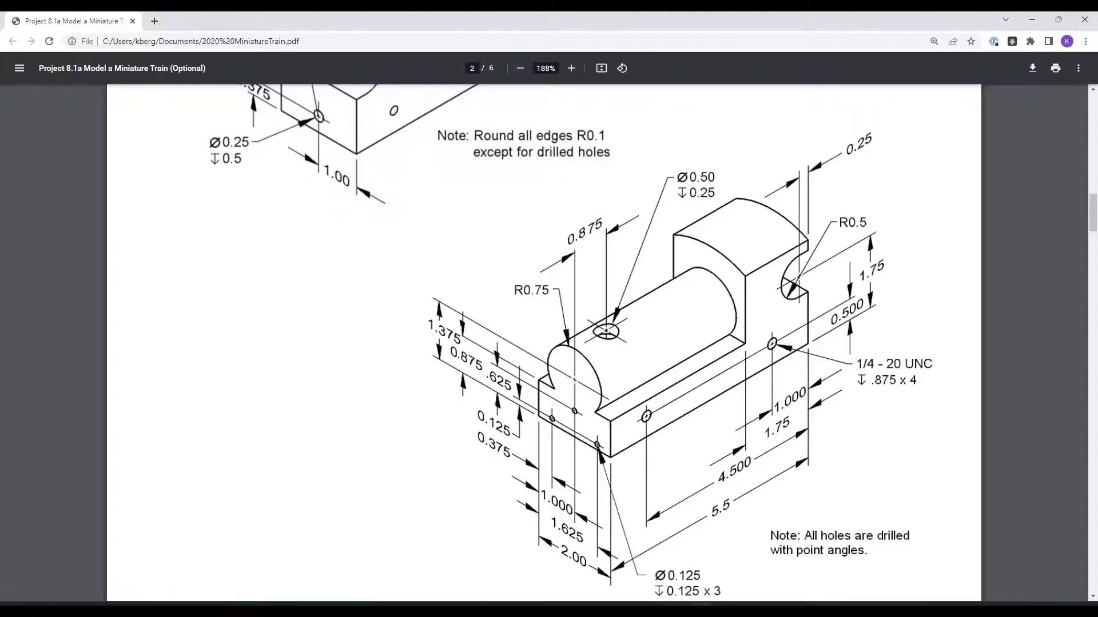
# Return to Fusion 360 from the train drawing and dimension the rear sketch point 1 in from the cab's rear vertical edge
pyautogui.hotkey('alt', 'Tab')
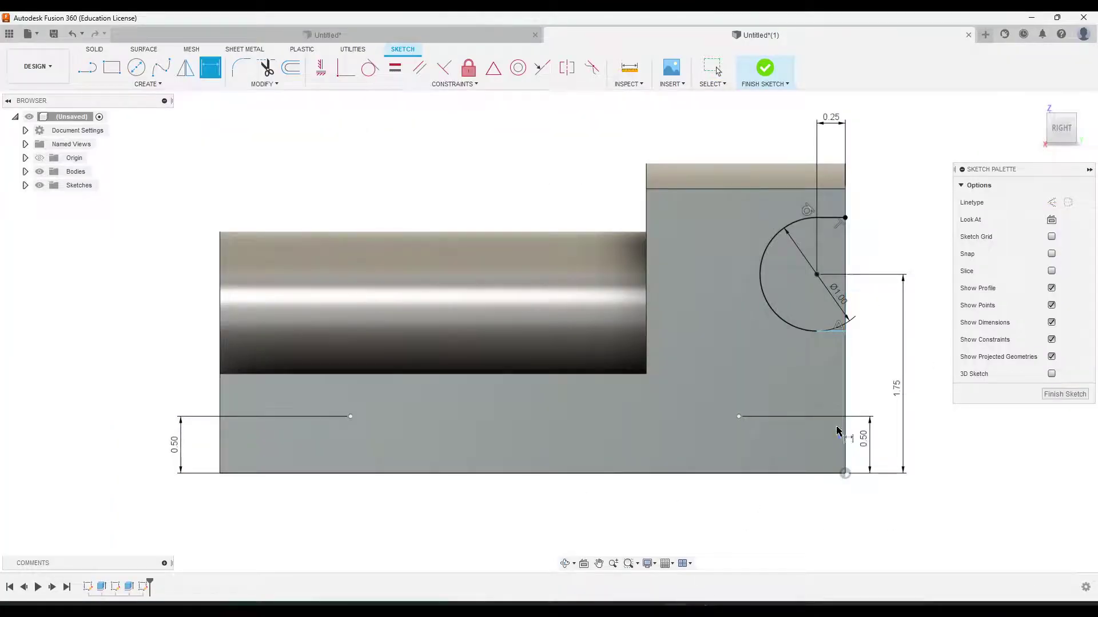
pyautogui.click(845, 395)
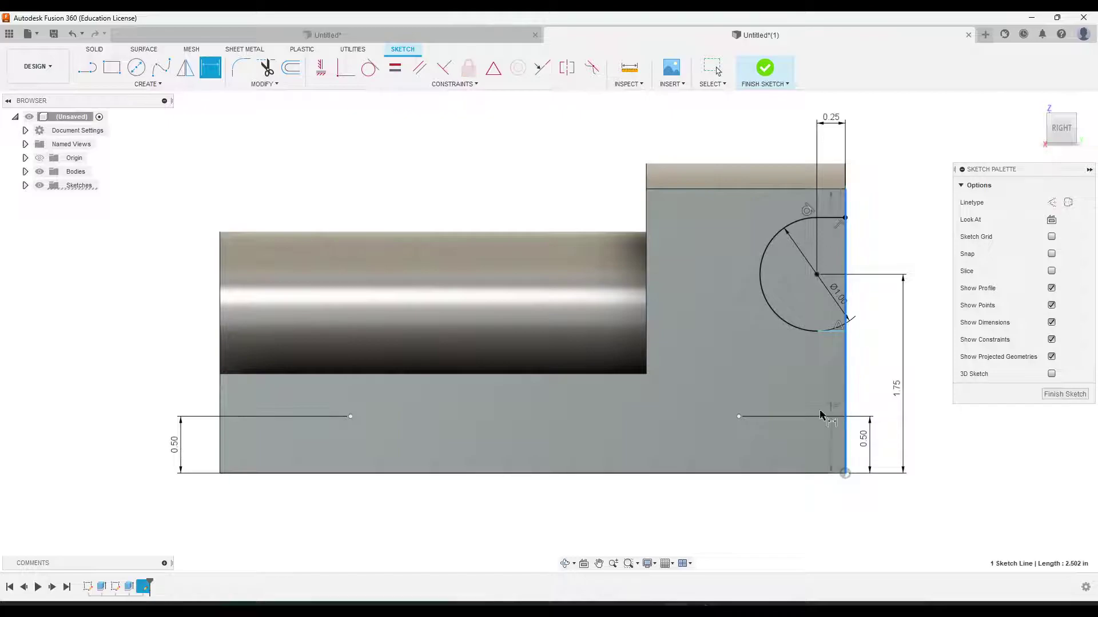
pyautogui.click(739, 416)
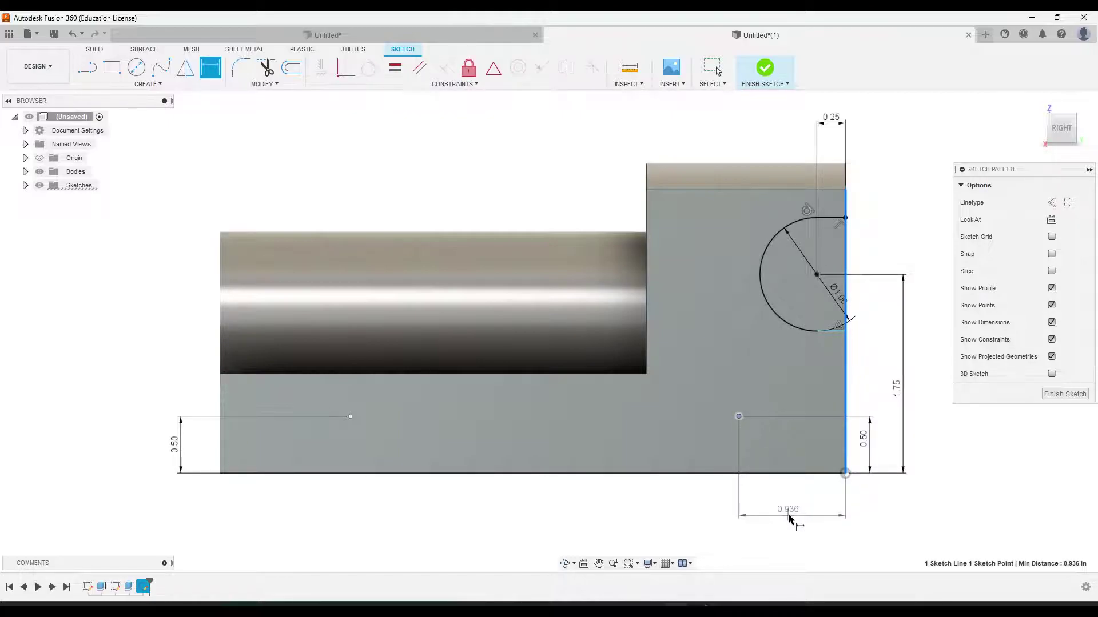
pyautogui.click(790, 517)
pyautogui.write('1')
pyautogui.press('Return')
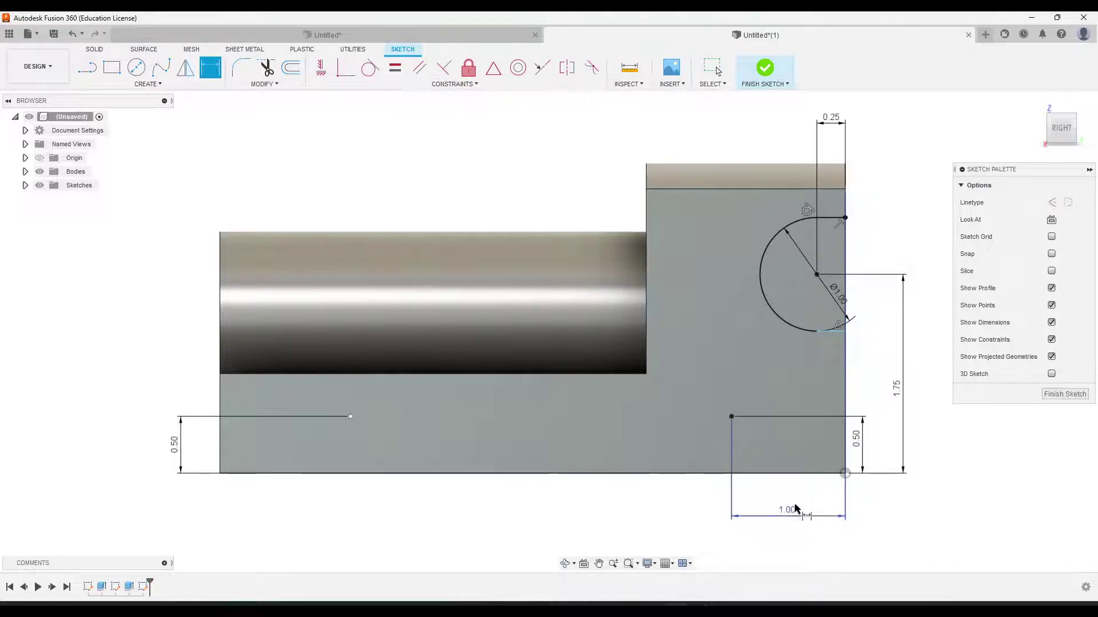
# Dimension the front sketch point 4.5 in from the cab's rear vertical edge and finish the sketch
pyautogui.click(350, 417)
pyautogui.click(847, 368)
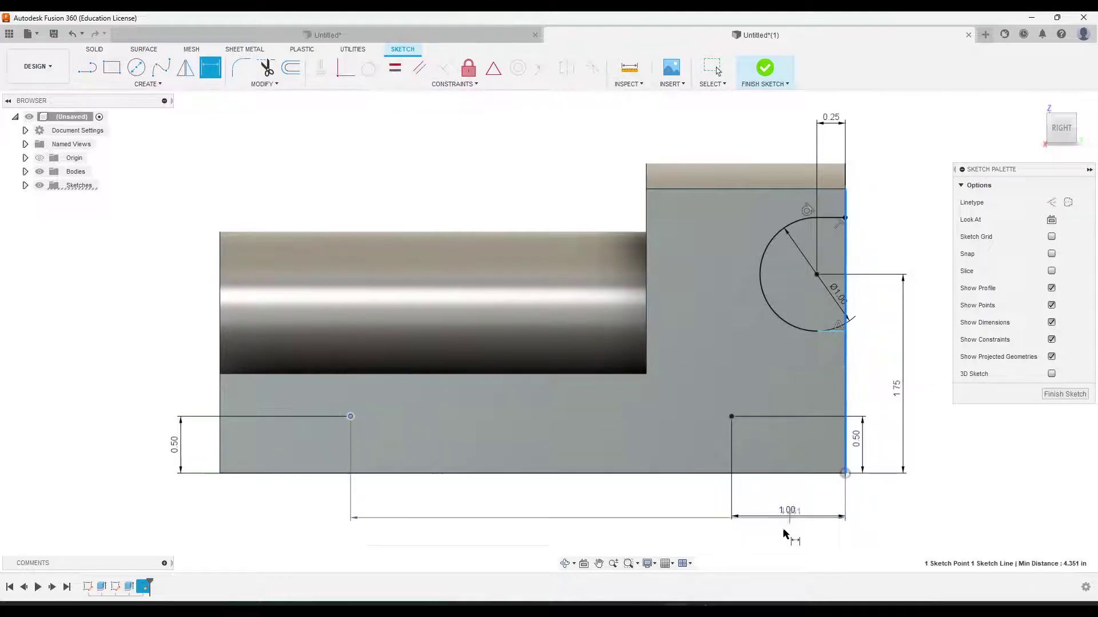
pyautogui.click(567, 541)
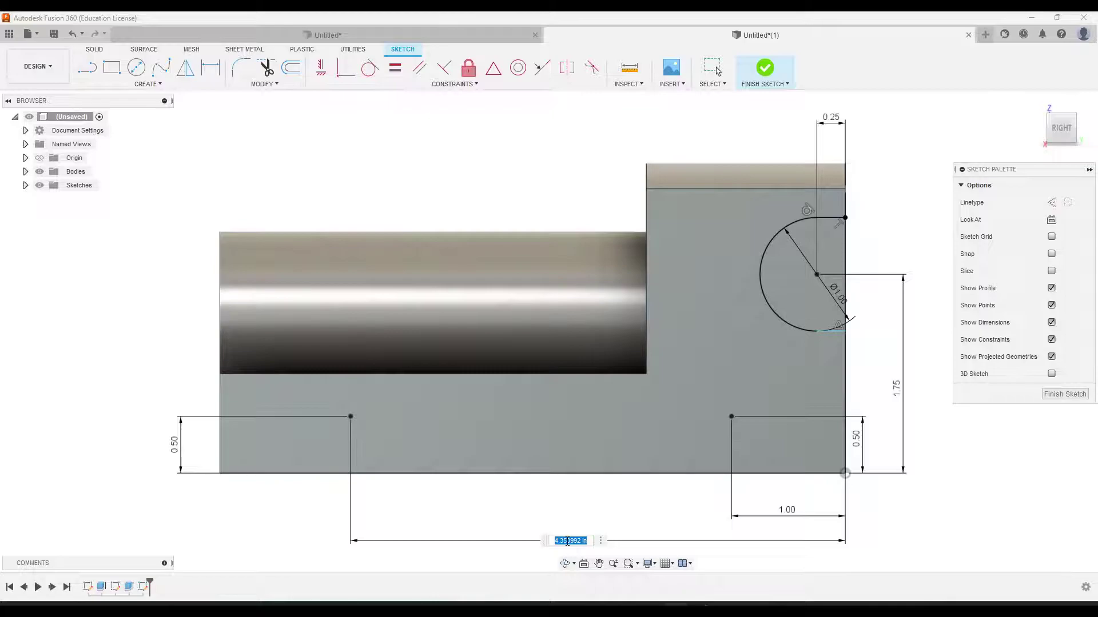
pyautogui.write('1.5')
pyautogui.press('Return')
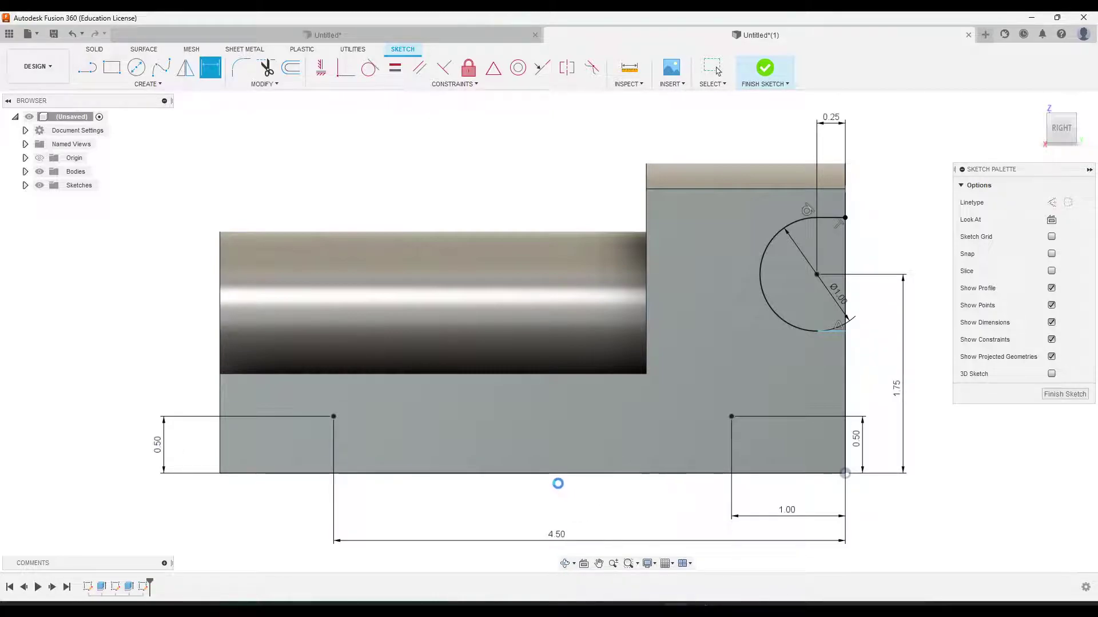
pyautogui.press('Escape')
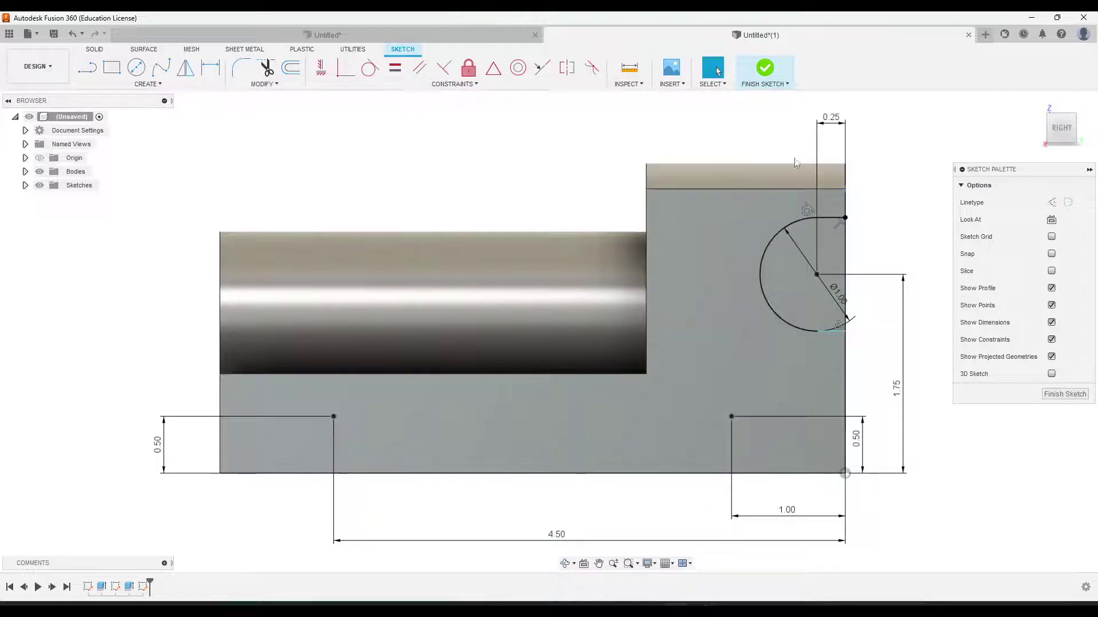
pyautogui.click(764, 68)
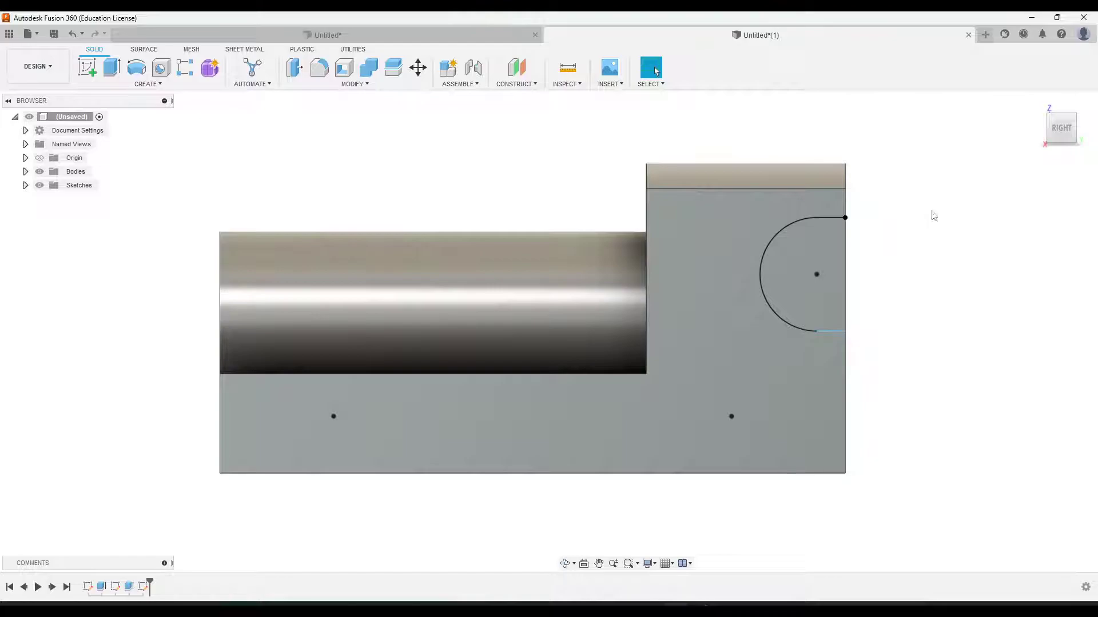
# Extrude the rounded cutout profile as a cut through the whole cab with the All extent
pyautogui.click(1036, 106)
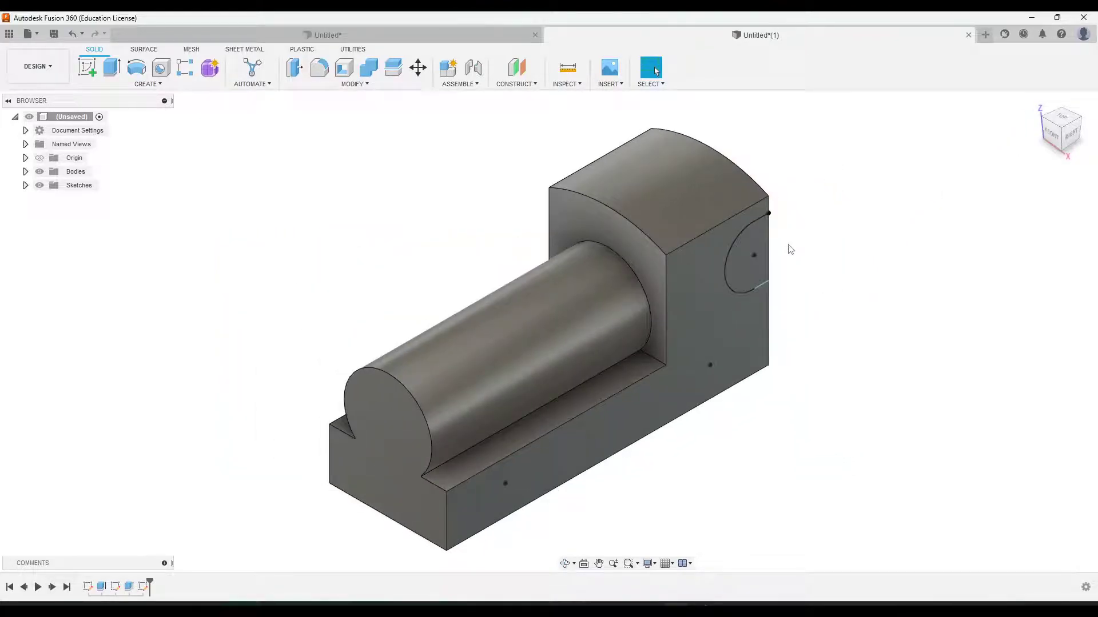
pyautogui.click(114, 67)
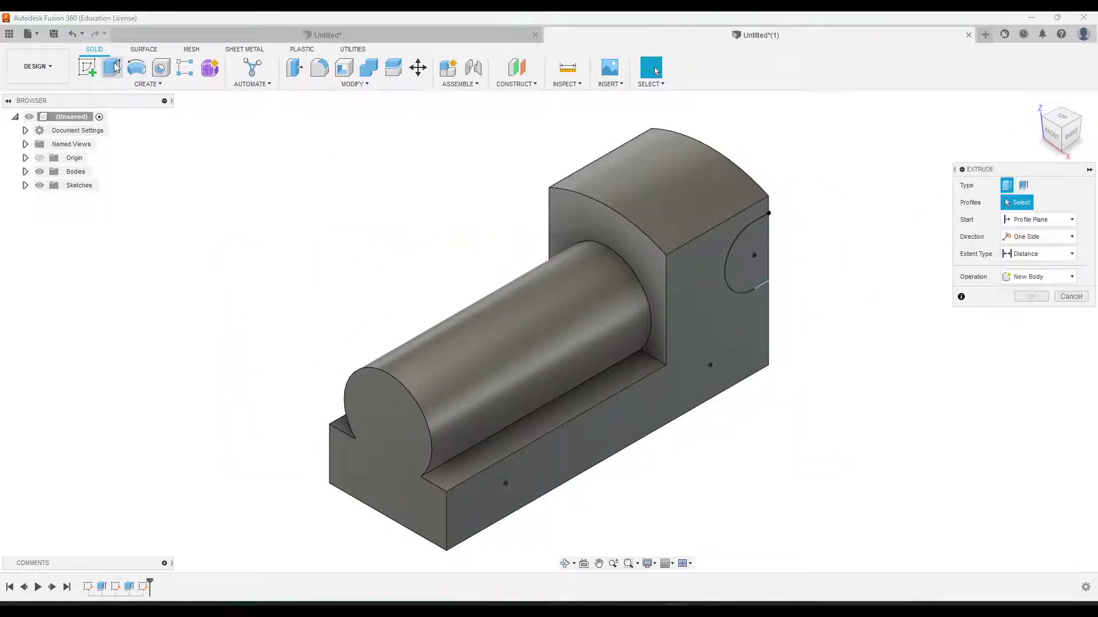
pyautogui.click(753, 245)
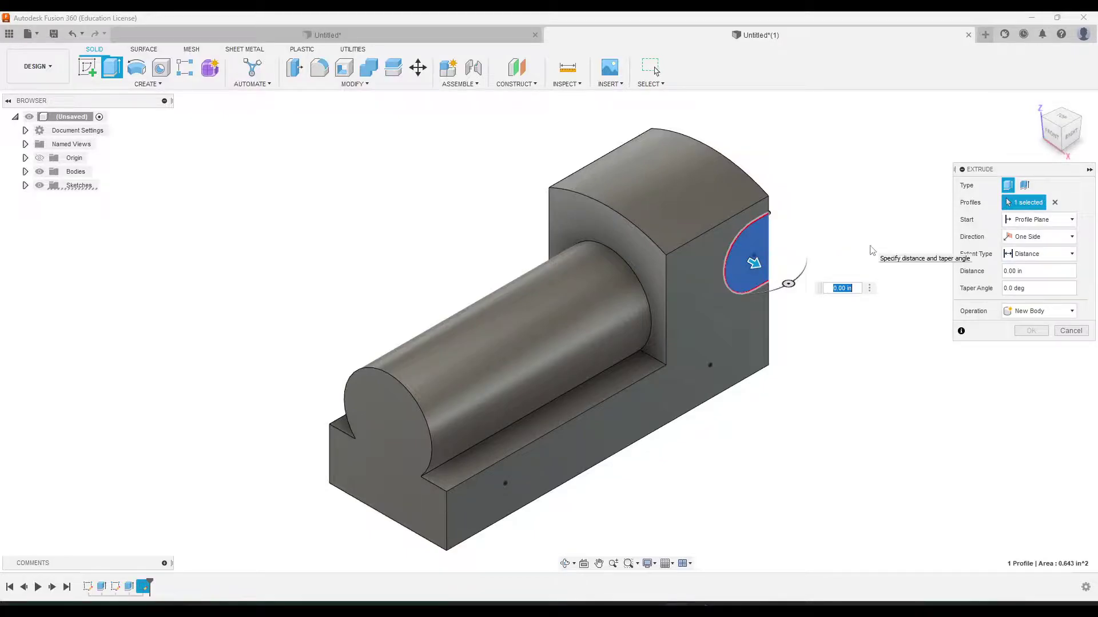
pyautogui.click(1030, 312)
pyautogui.click(1021, 339)
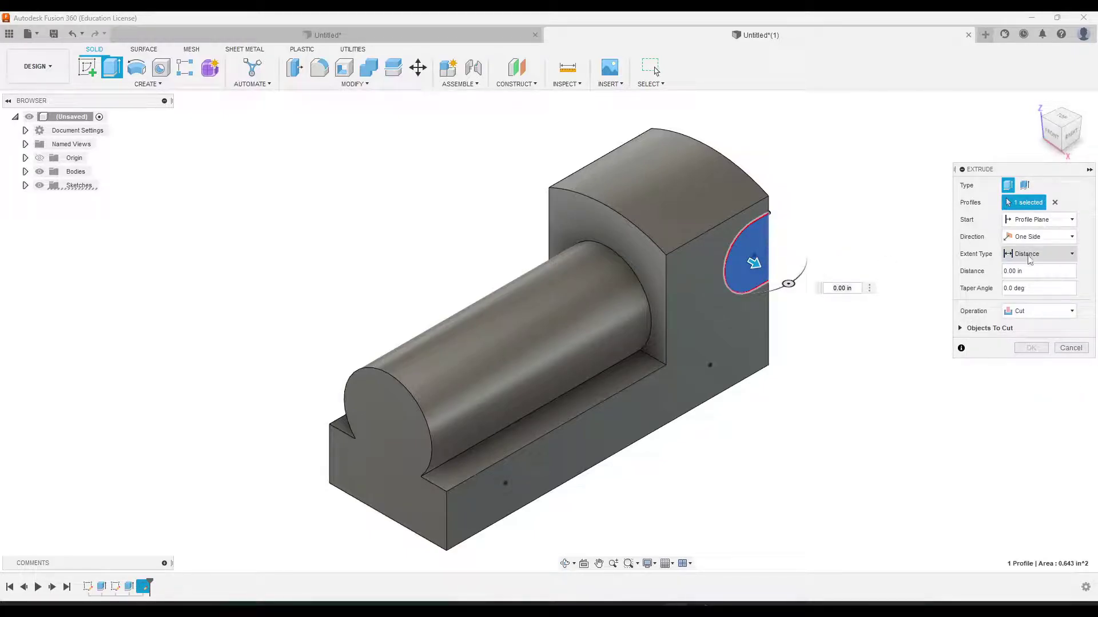
pyautogui.click(1029, 258)
pyautogui.click(1021, 296)
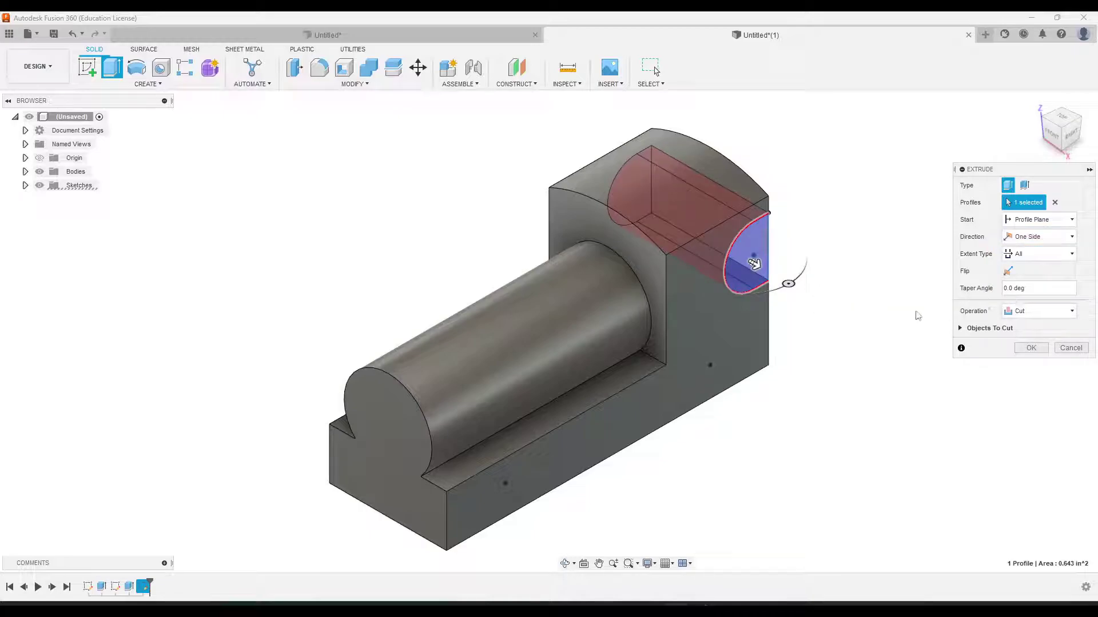
pyautogui.click(1031, 348)
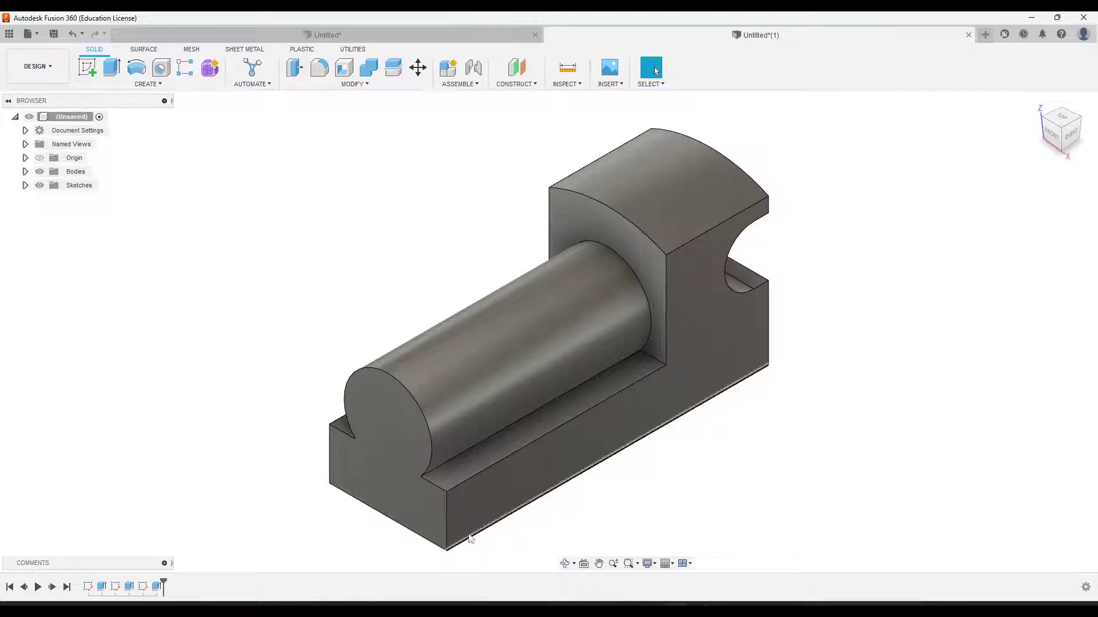
# Show the side-face sketch again and start a Hole feature on the rear and front sketch points of the base
pyautogui.click(25, 185)
pyautogui.click(50, 227)
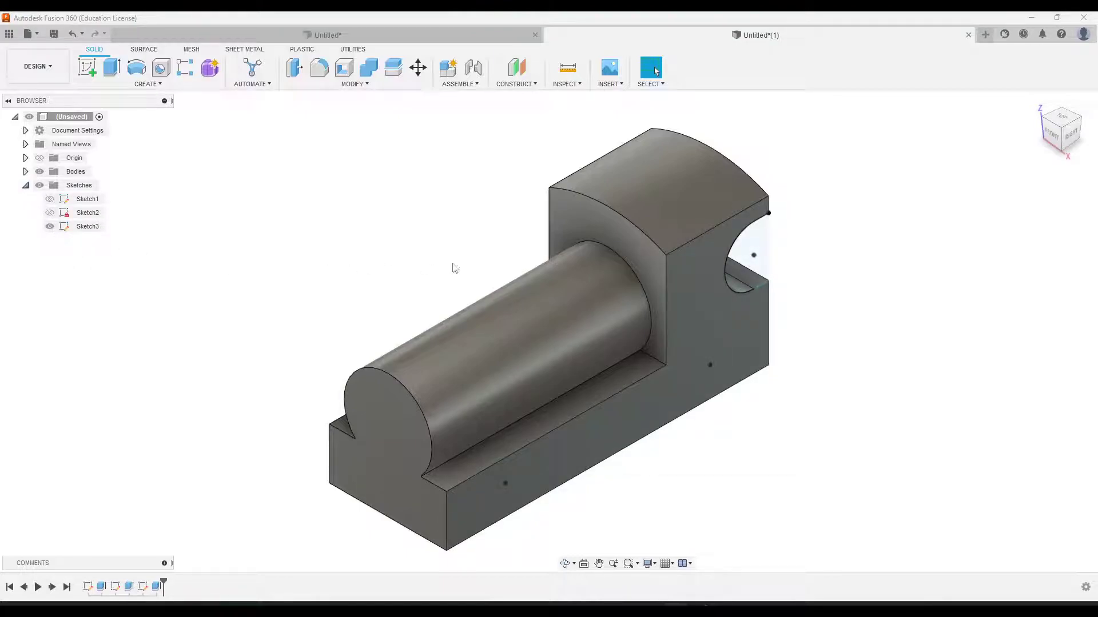
pyautogui.click(162, 69)
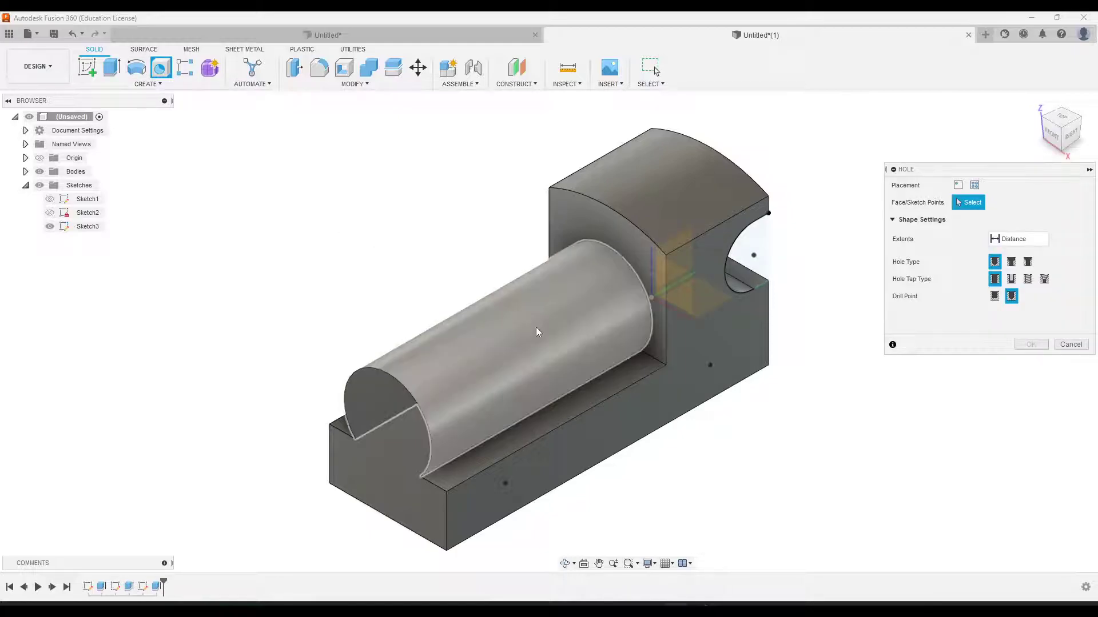
pyautogui.click(711, 366)
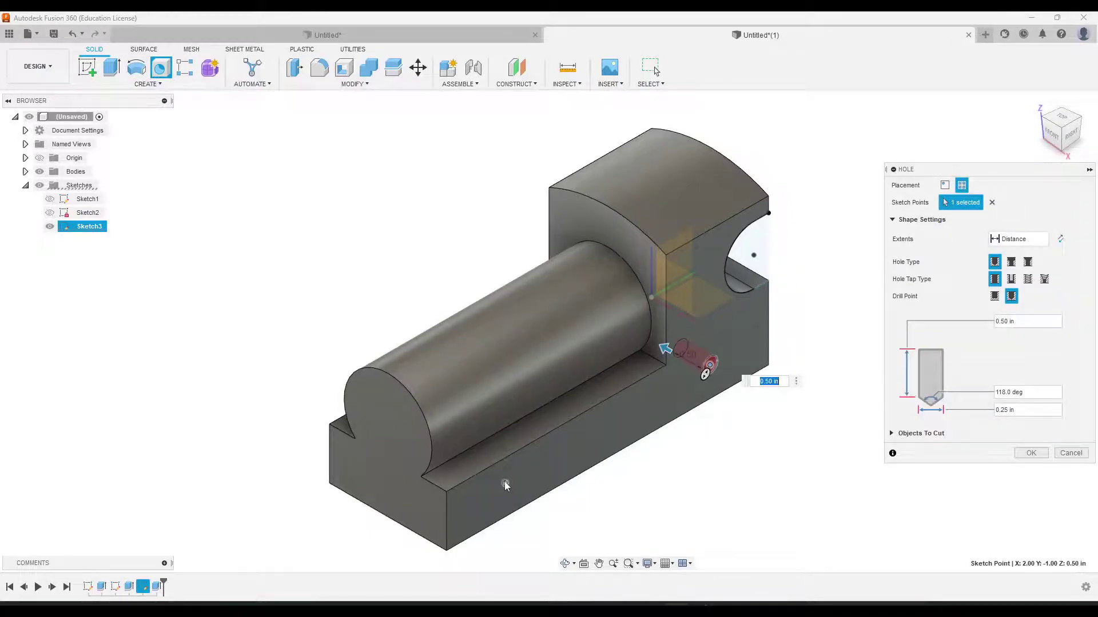
pyautogui.click(505, 483)
# Check the side-hole callout in the train drawing, return to Fusion 360 and make both holes tapped with the 1/4-20 UNC designation
pyautogui.moveTo(700, 609)
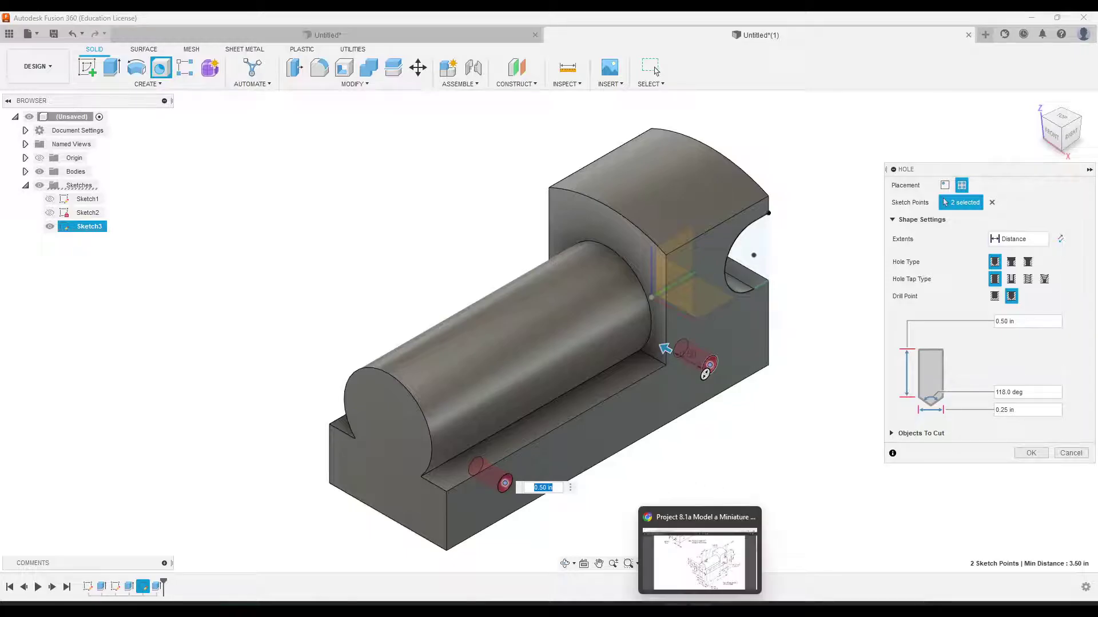
pyautogui.click(704, 549)
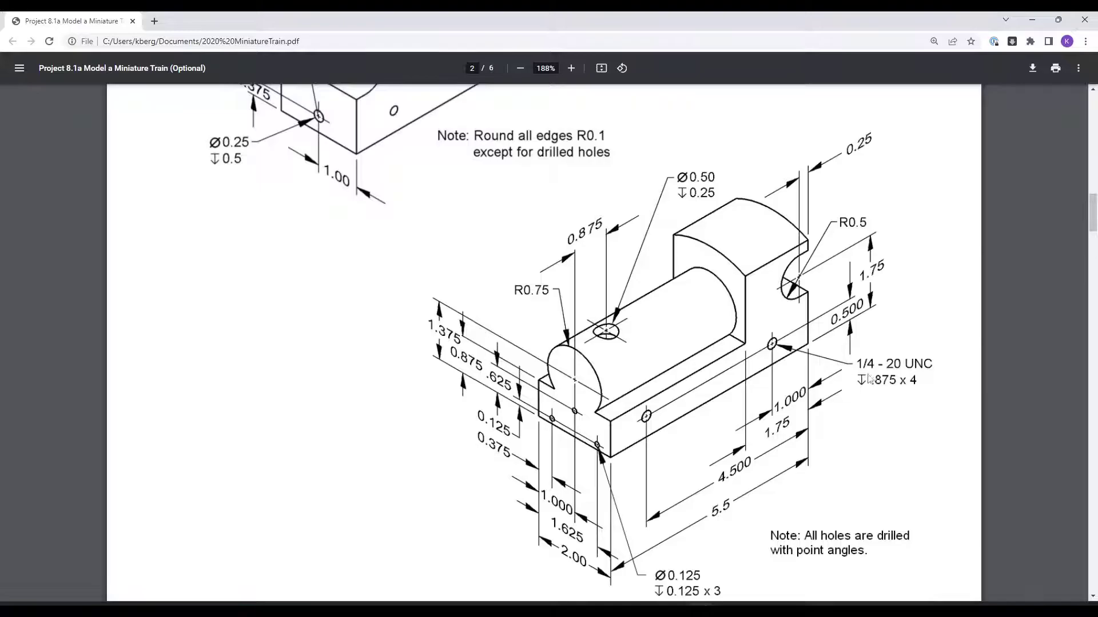
pyautogui.moveTo(692, 597)
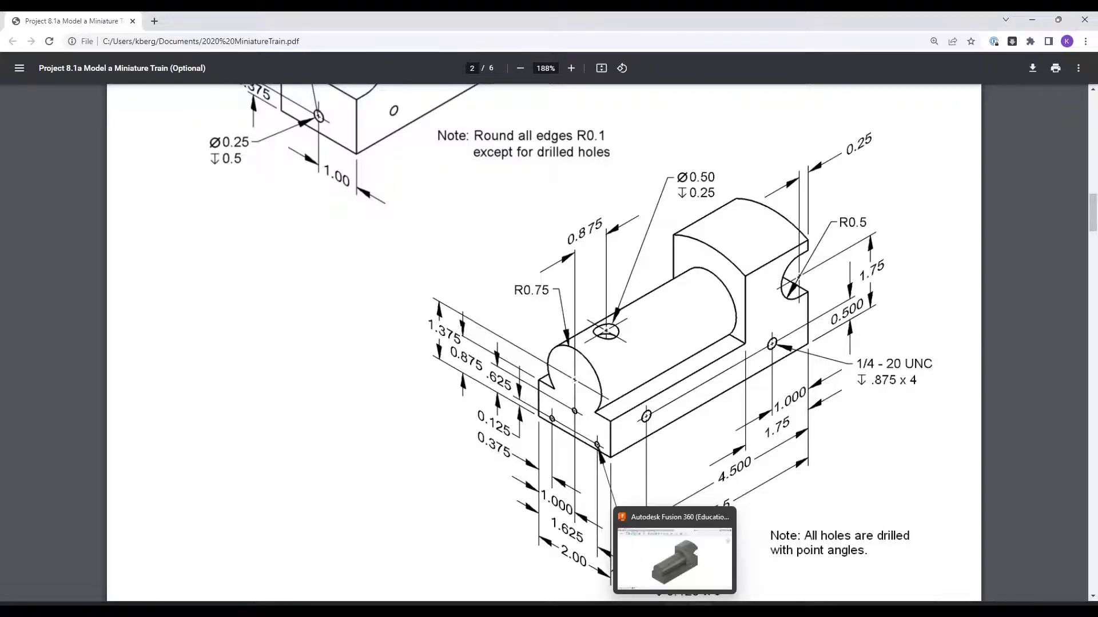
pyautogui.click(715, 543)
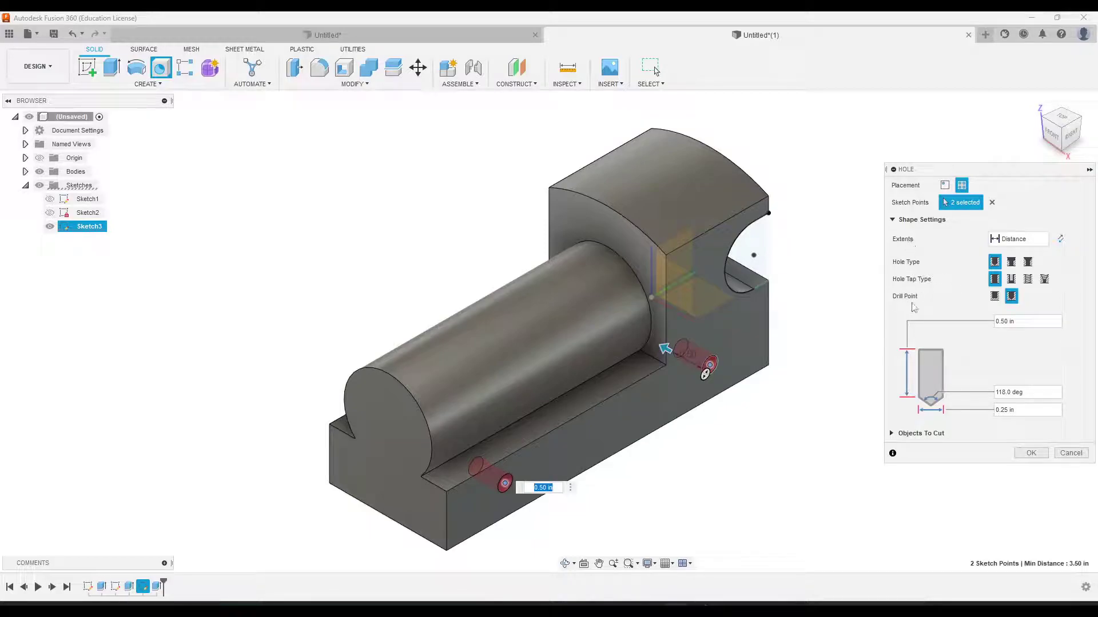
pyautogui.click(1028, 279)
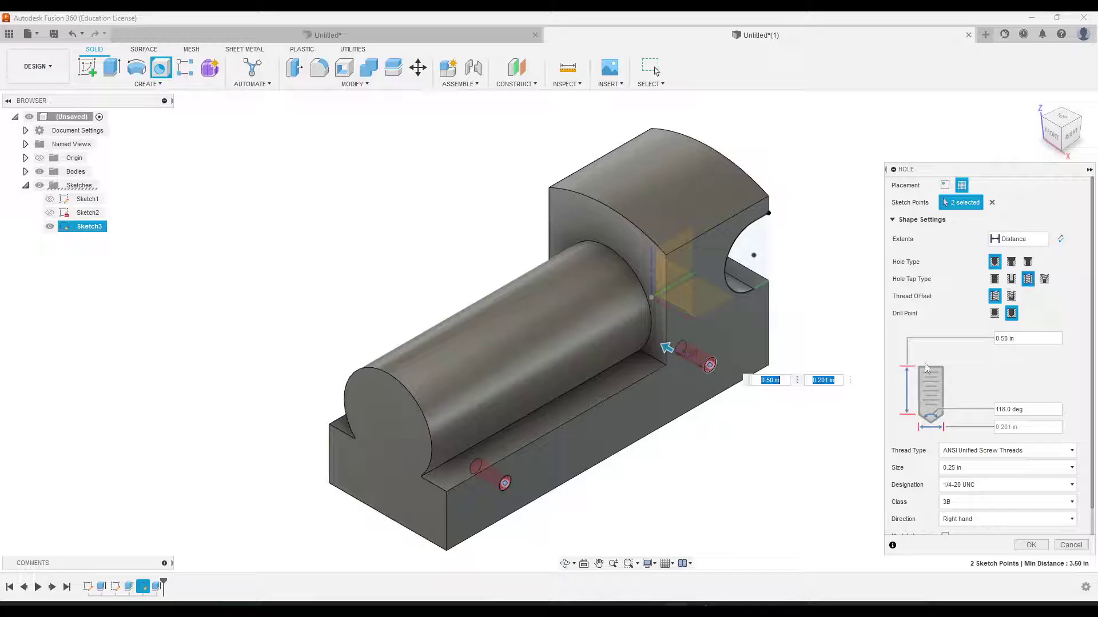
pyautogui.scroll(-1, 891, 366)
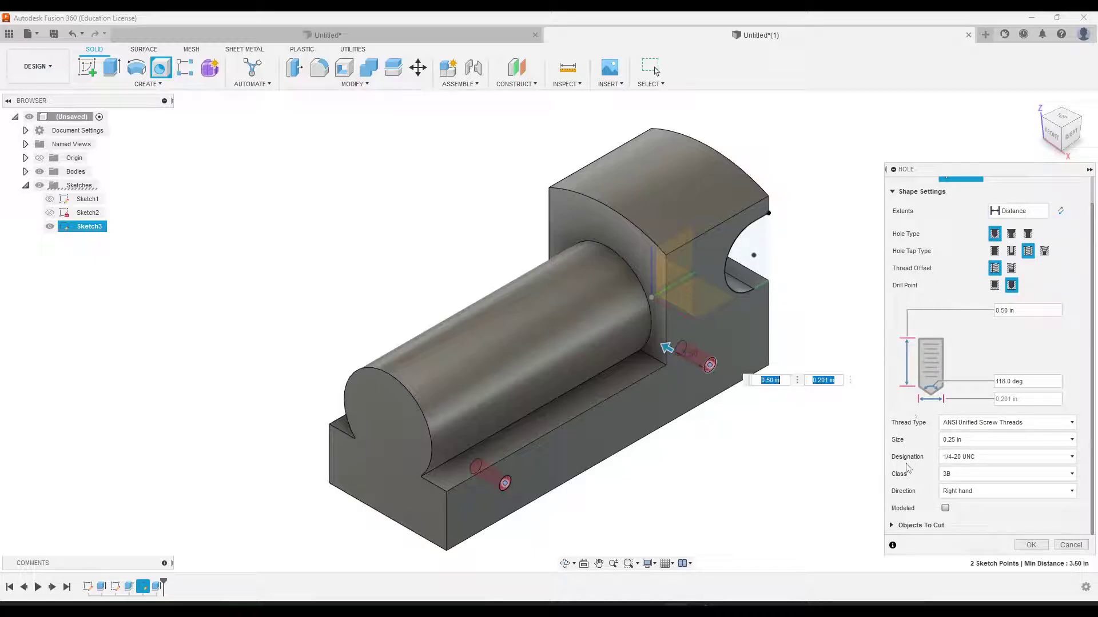
pyautogui.click(970, 457)
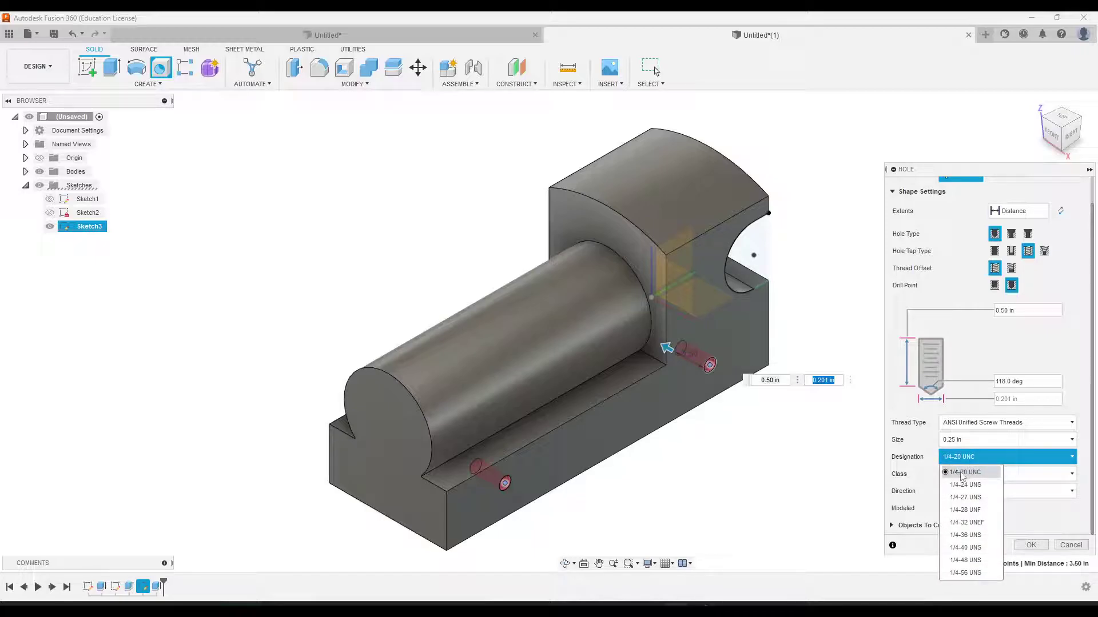
pyautogui.click(974, 461)
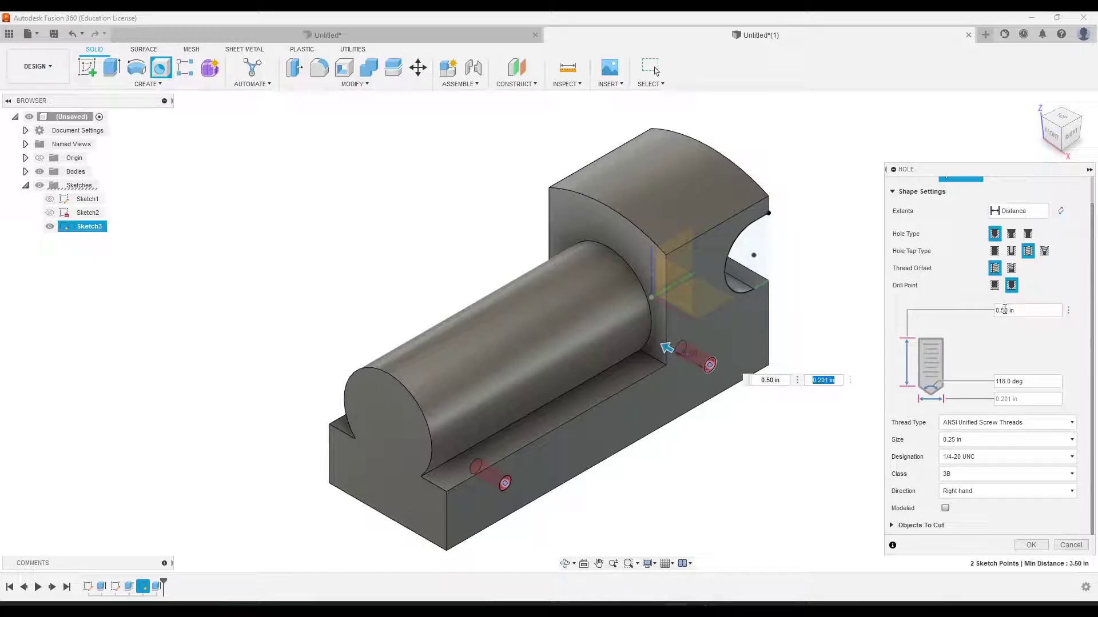
# Set the tapped holes' depth to 0.875 in and create both holes in the base's side face
pyautogui.click(1008, 313)
pyautogui.write('75')
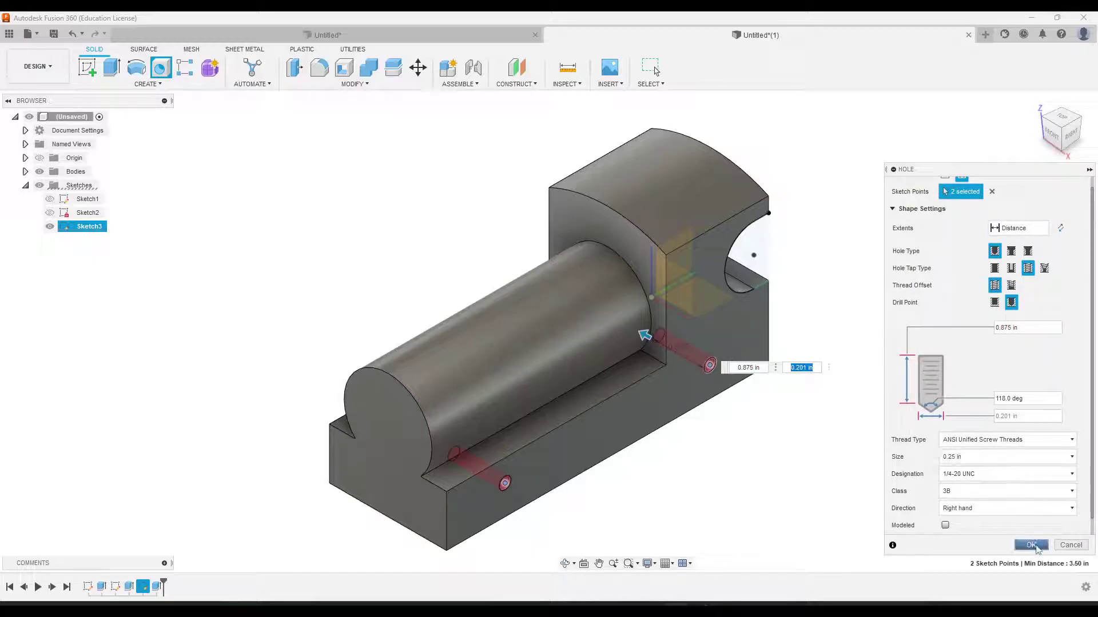
pyautogui.click(1032, 545)
pyautogui.moveTo(723, 478); pyautogui.dragTo(801, 429, button='middle')
pyautogui.keyDown('shift'); pyautogui.moveTo(695, 458); pyautogui.dragTo(665, 430, button='middle'); pyautogui.keyUp('shift')
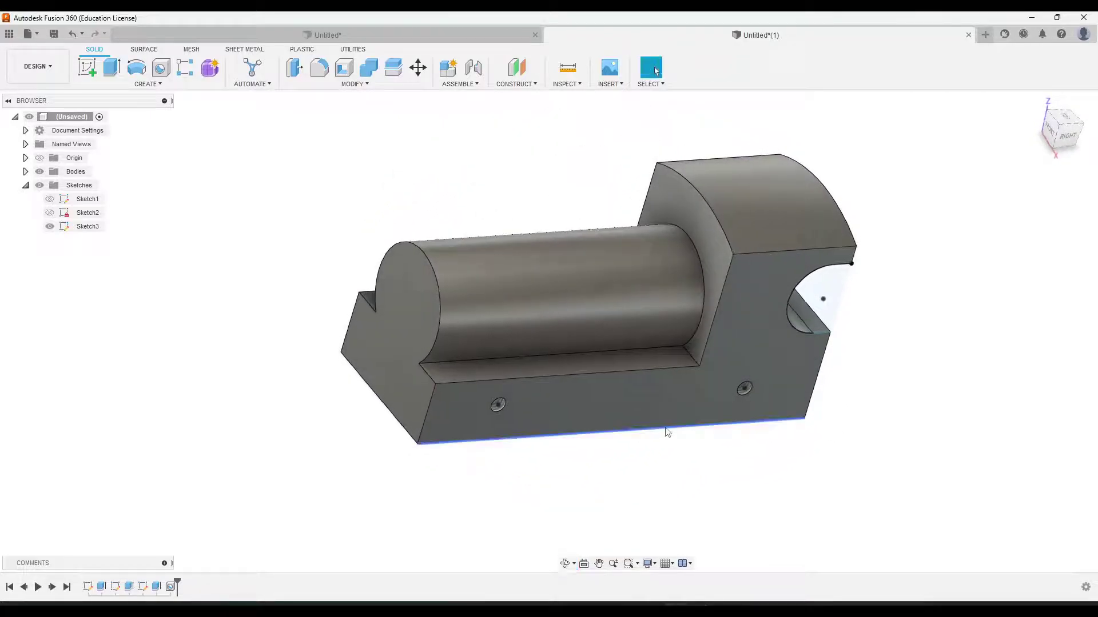
pyautogui.click(1035, 104)
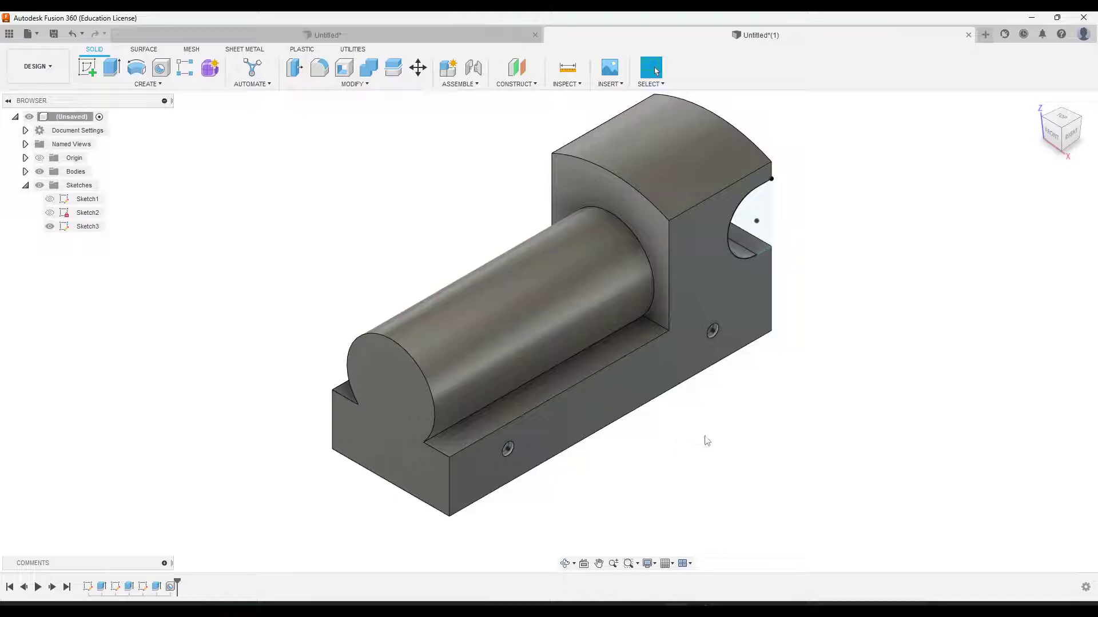
# Create a construction plane offset -1.00 in from the train's side face, through the middle of the body
pyautogui.scroll(2, 669, 418)
pyautogui.scroll(-3, 666, 417)
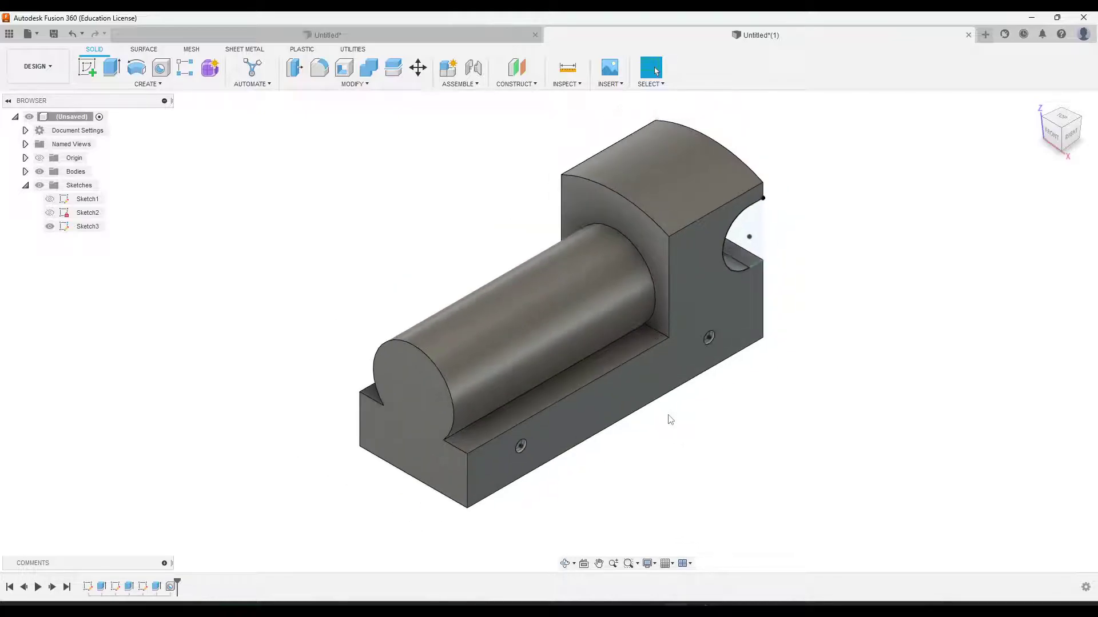
pyautogui.moveTo(694, 387); pyautogui.dragTo(694, 411, button='middle')
pyautogui.press('Escape')
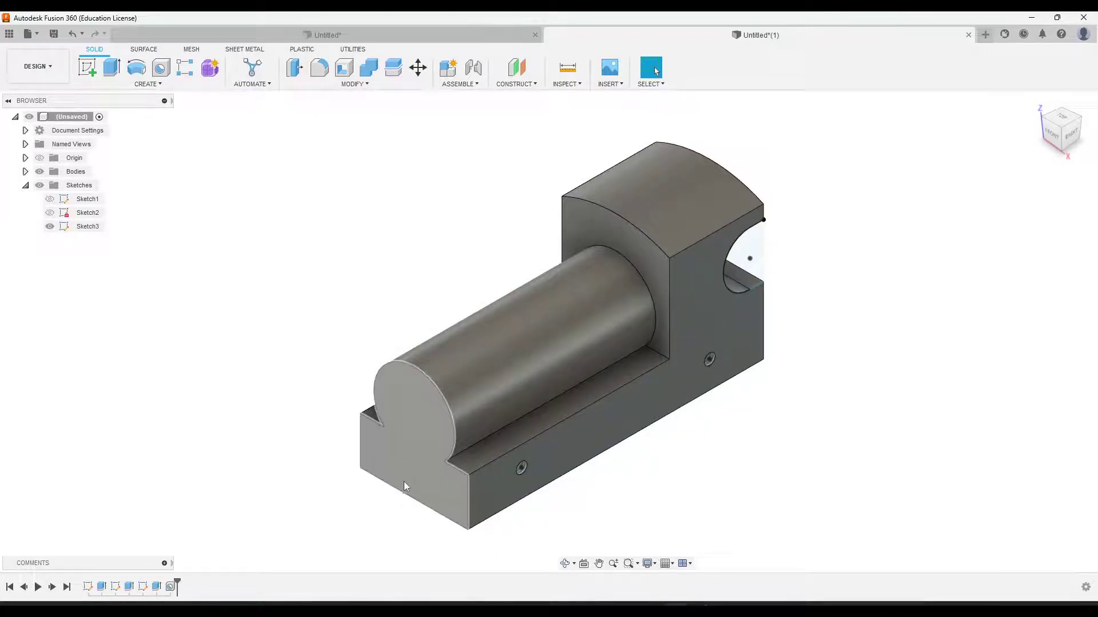
pyautogui.click(605, 428)
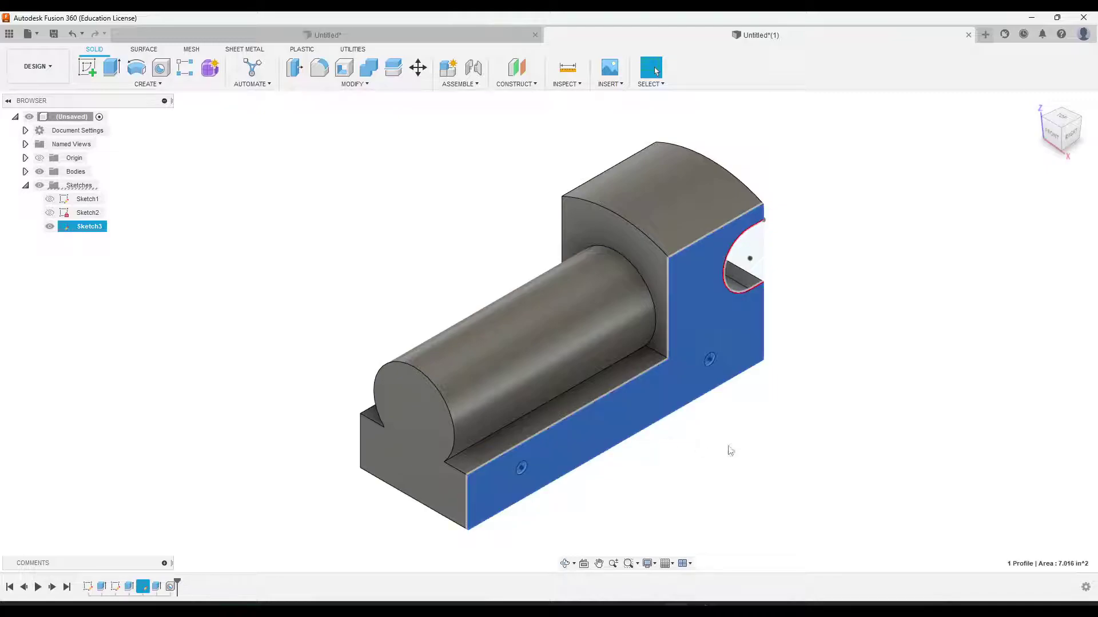
pyautogui.click(518, 84)
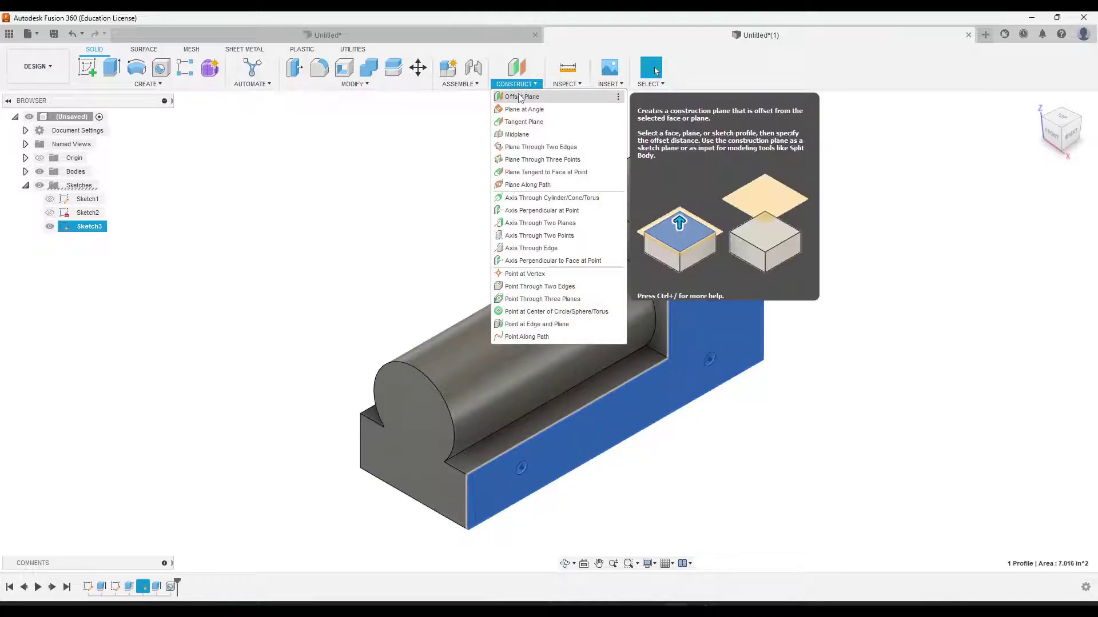
pyautogui.click(519, 97)
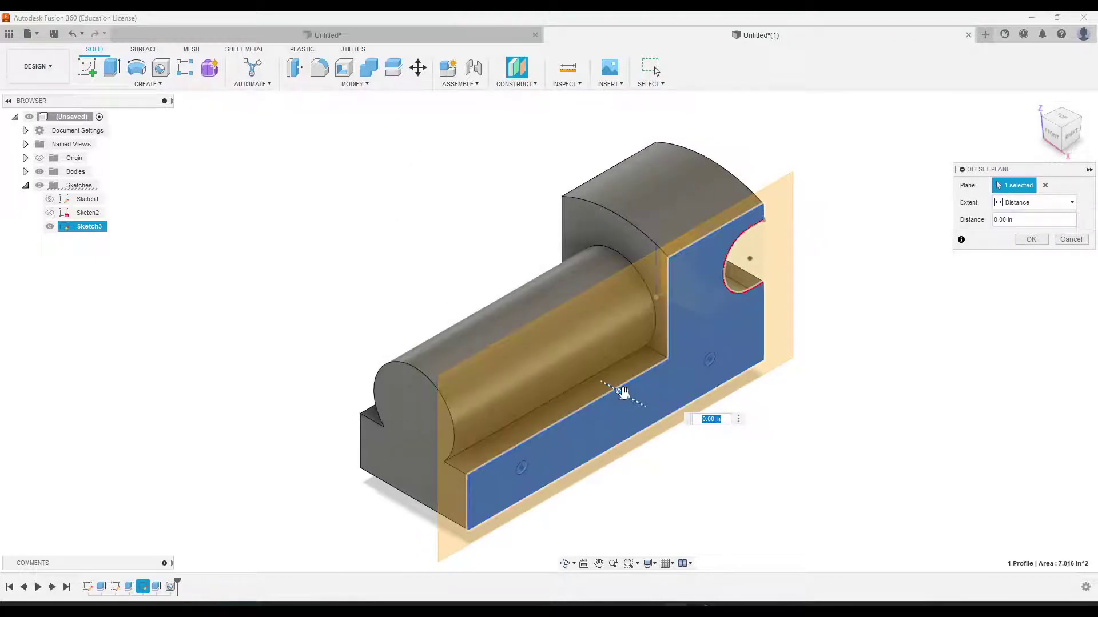
pyautogui.moveTo(623, 393); pyautogui.dragTo(568, 365)
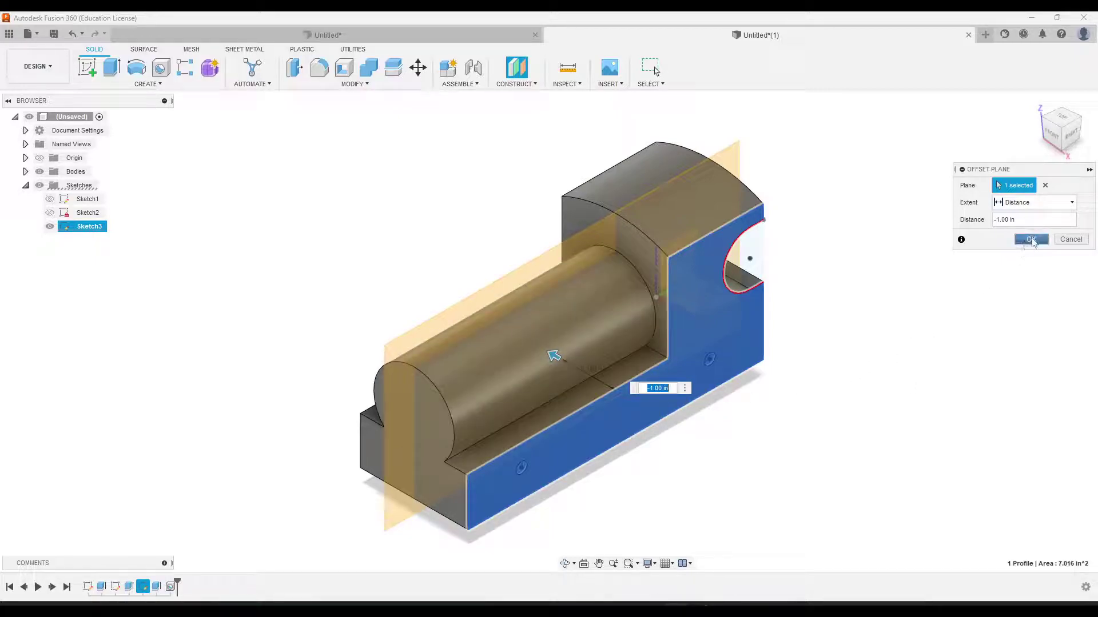
pyautogui.click(1031, 240)
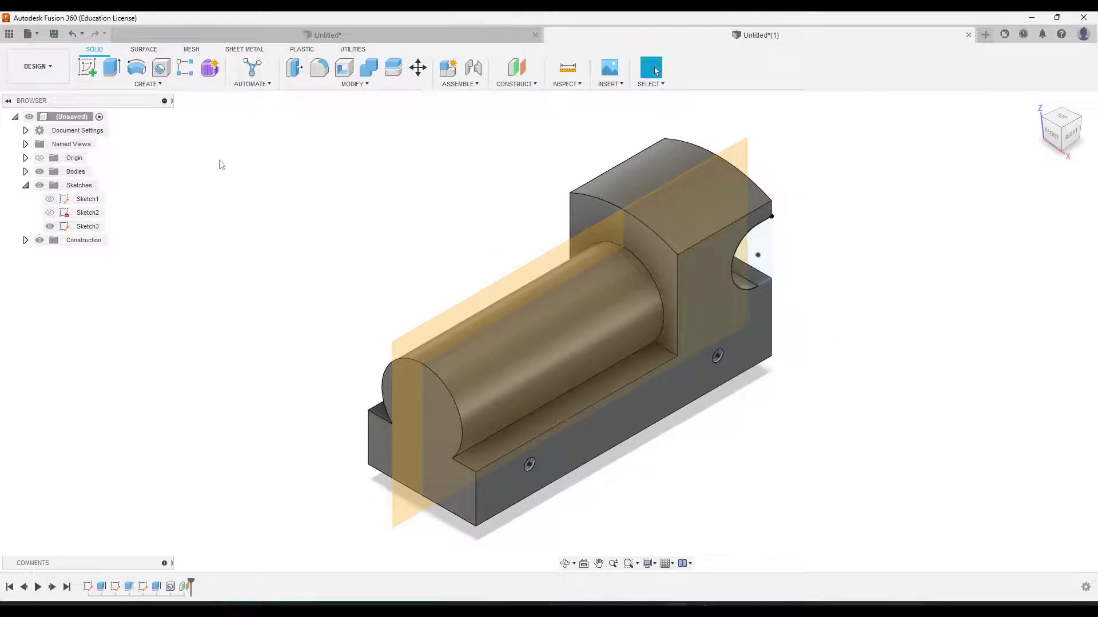
# Mirror the tapped hole feature across the offset construction plane onto the opposite side face and inspect that side
pyautogui.click(158, 86)
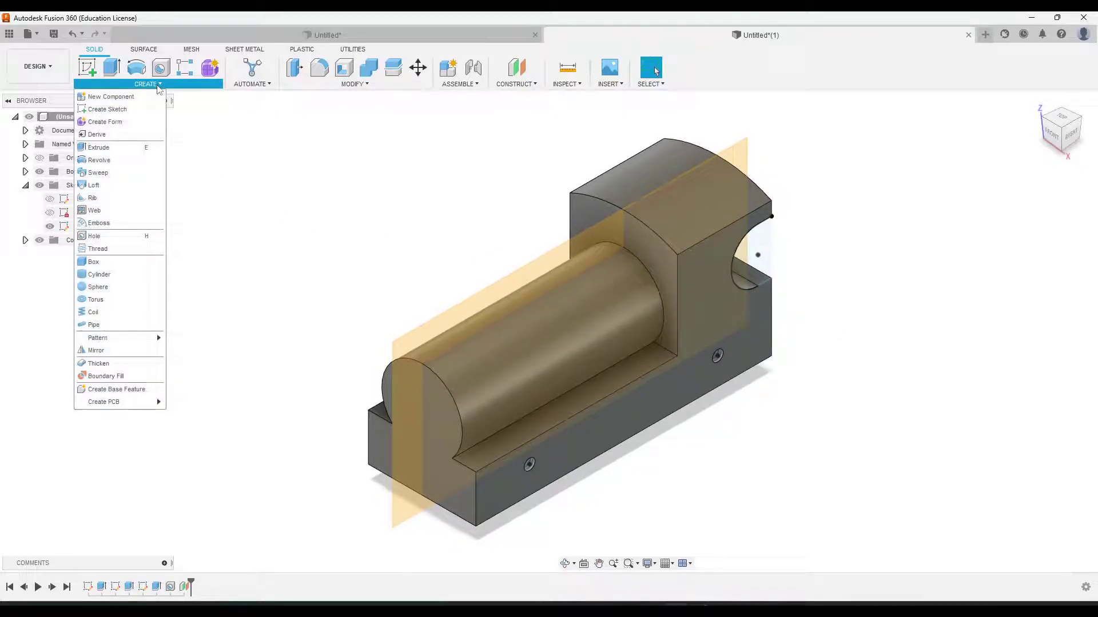
pyautogui.click(96, 350)
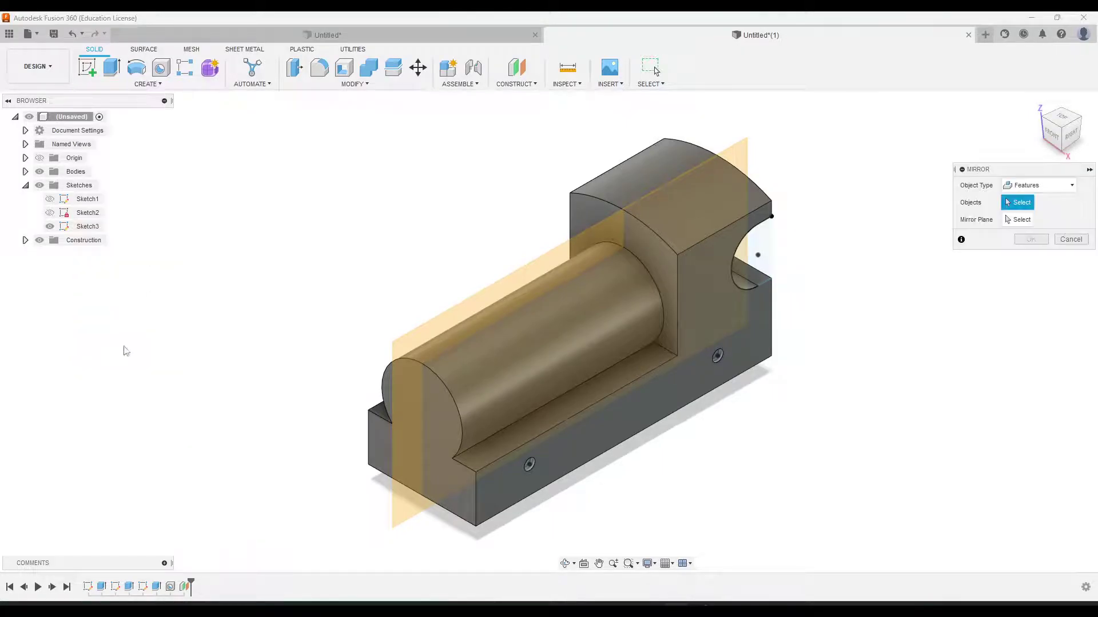
pyautogui.click(1037, 188)
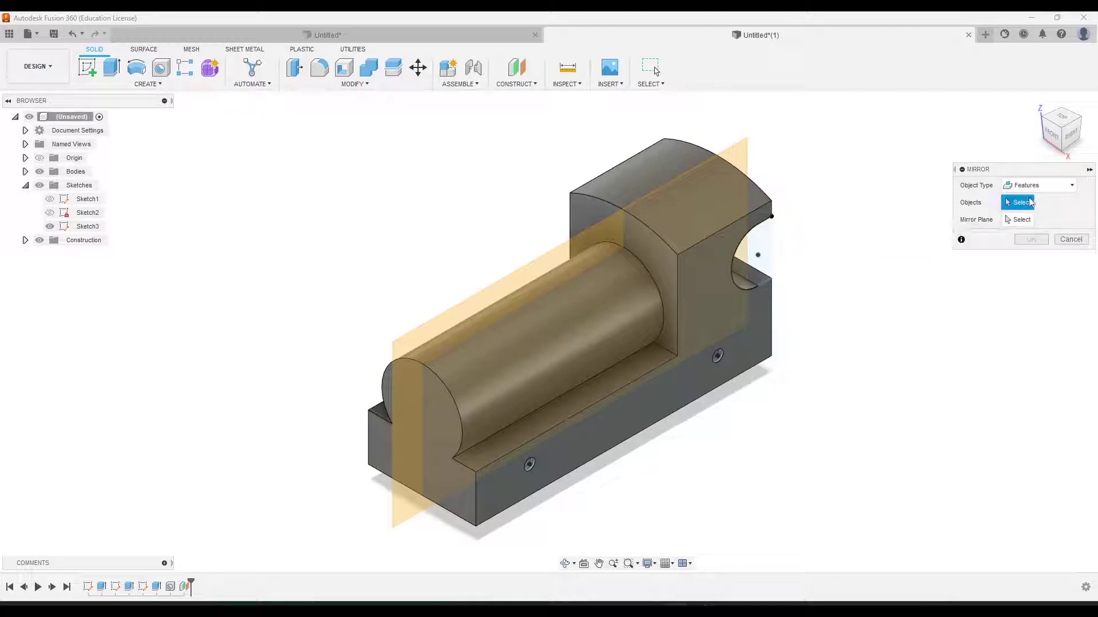
pyautogui.click(171, 588)
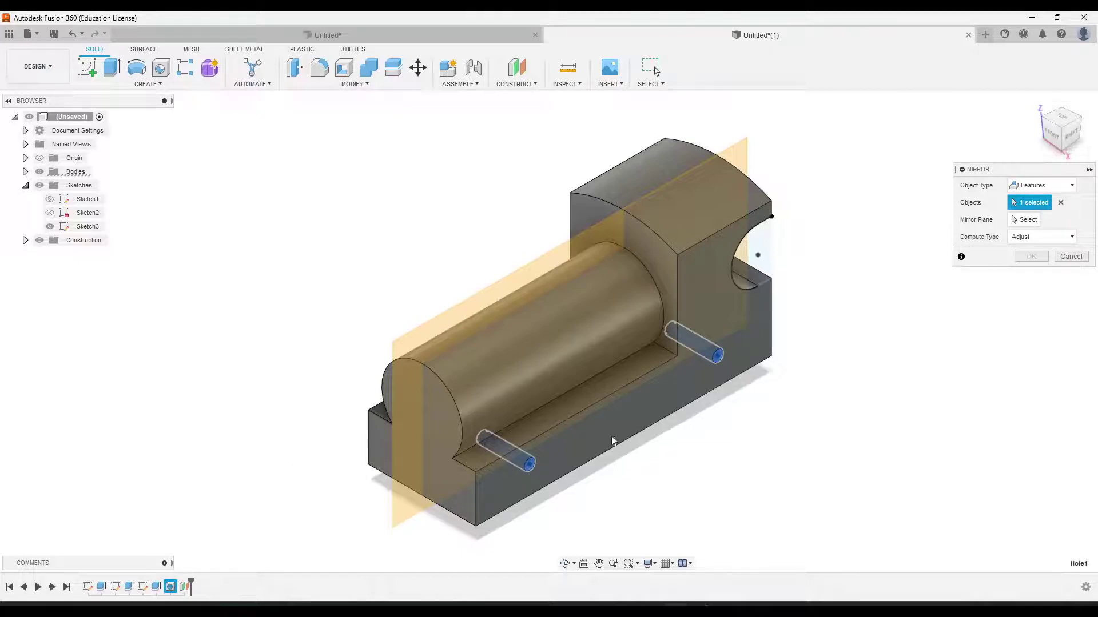
pyautogui.click(1022, 221)
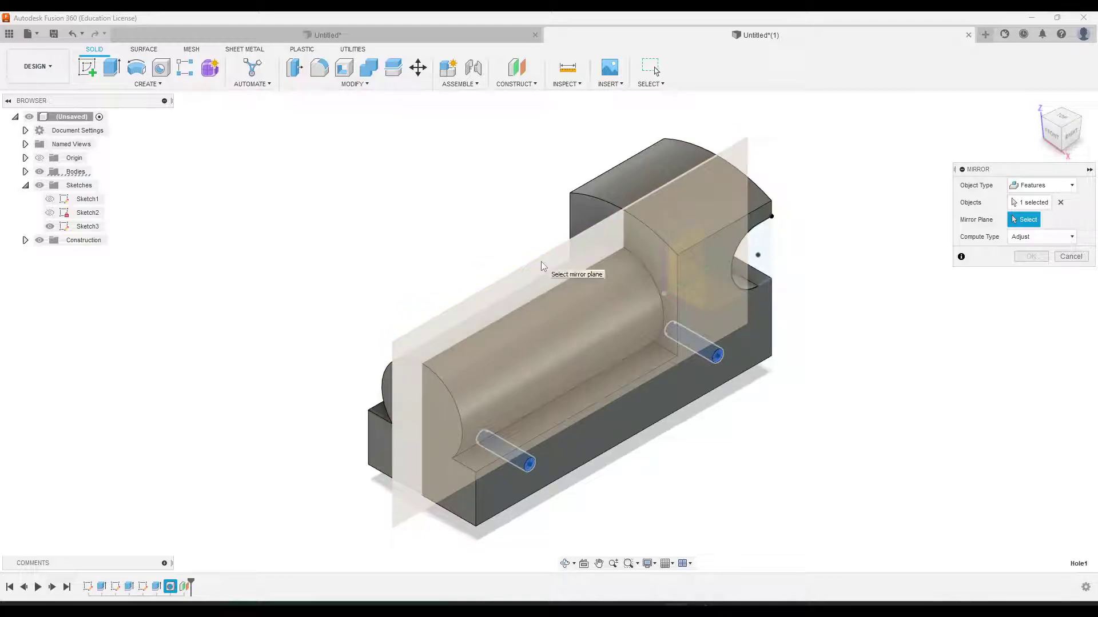
pyautogui.click(541, 262)
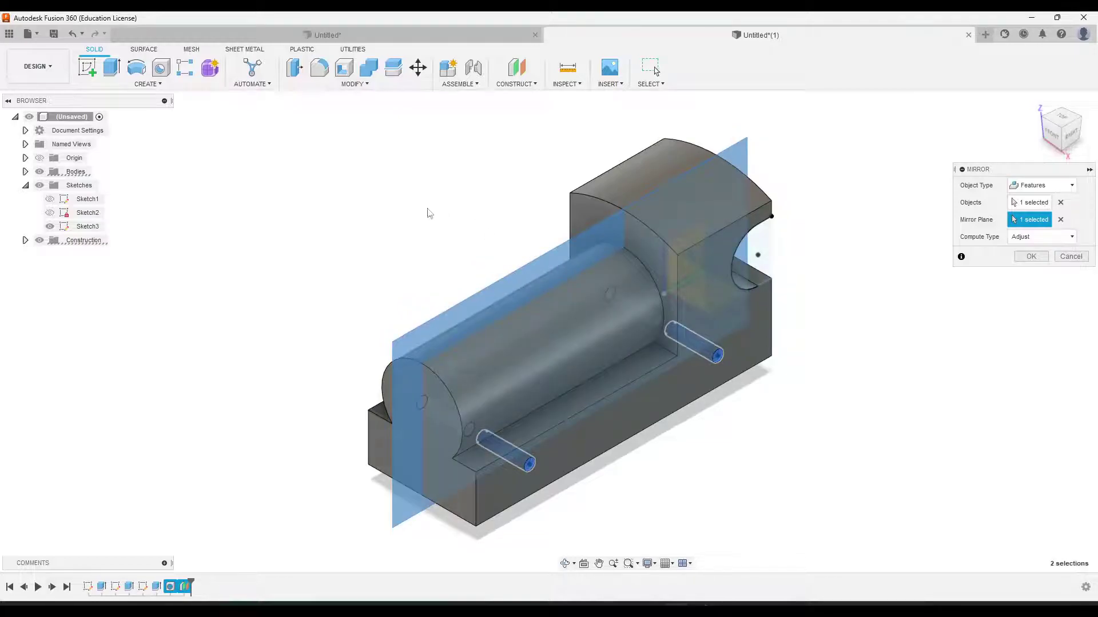
pyautogui.keyDown('shift'); pyautogui.moveTo(707, 457); pyautogui.dragTo(749, 455, button='middle'); pyautogui.keyUp('shift')
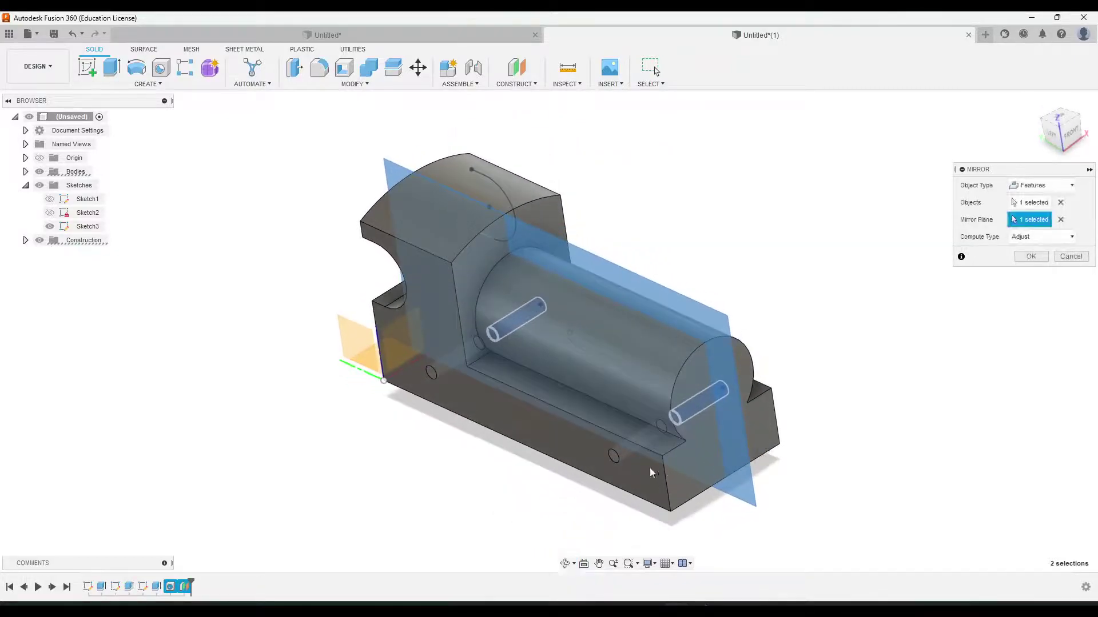
pyautogui.keyDown('shift'); pyautogui.moveTo(835, 323); pyautogui.dragTo(665, 383, button='middle'); pyautogui.keyUp('shift')
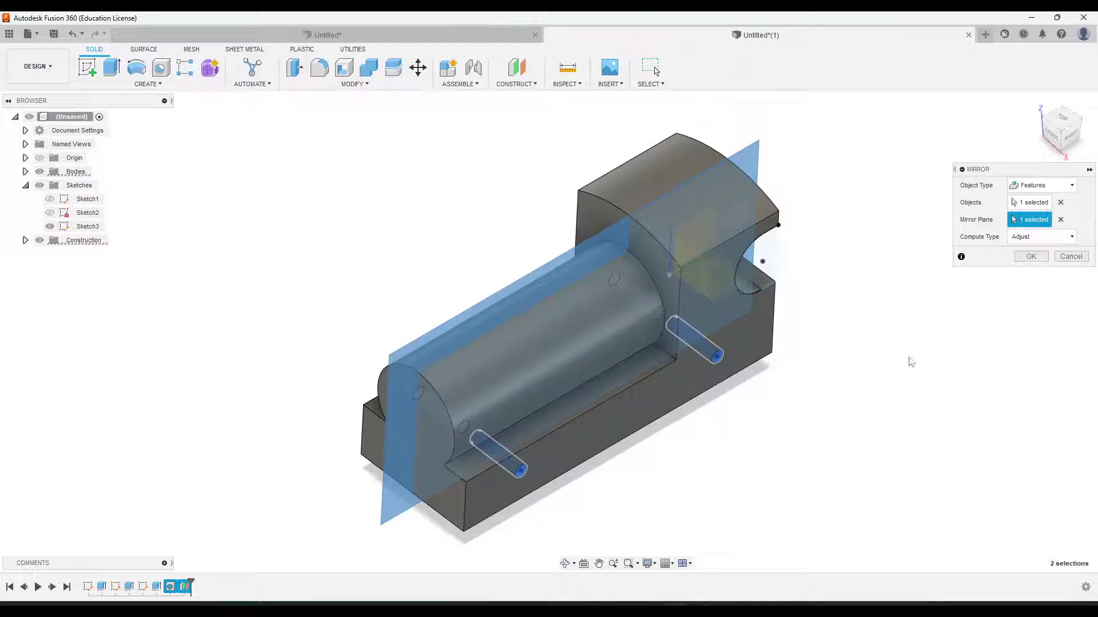
pyautogui.keyDown('shift'); pyautogui.moveTo(767, 401); pyautogui.dragTo(928, 326, button='middle'); pyautogui.keyUp('shift')
pyautogui.click(1024, 255)
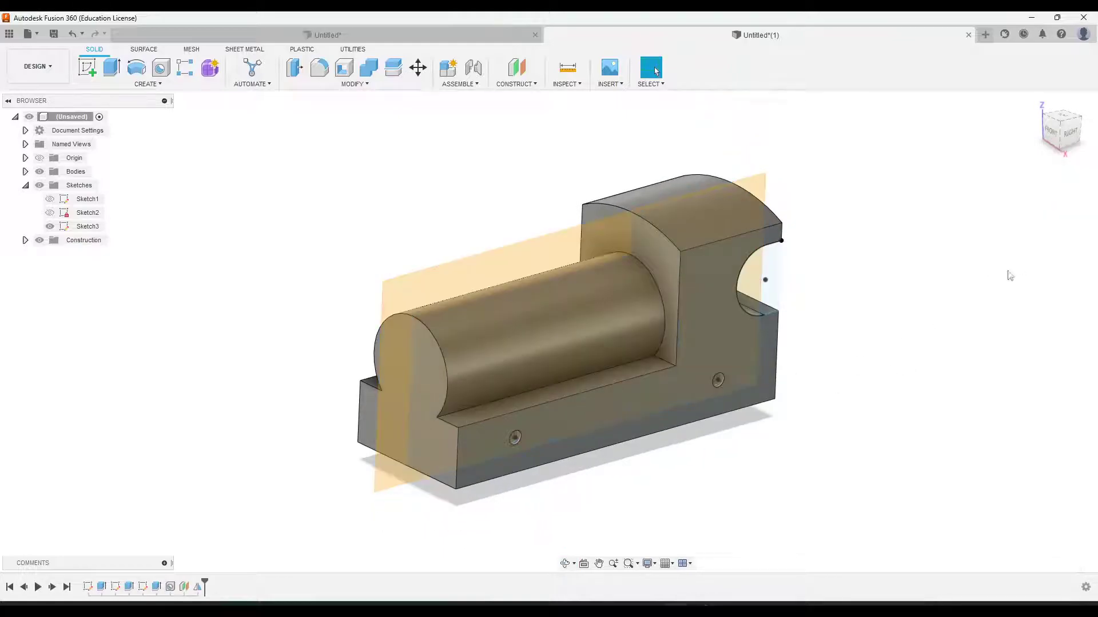
pyautogui.keyDown('shift'); pyautogui.moveTo(604, 469); pyautogui.dragTo(829, 460, button='middle'); pyautogui.keyUp('shift')
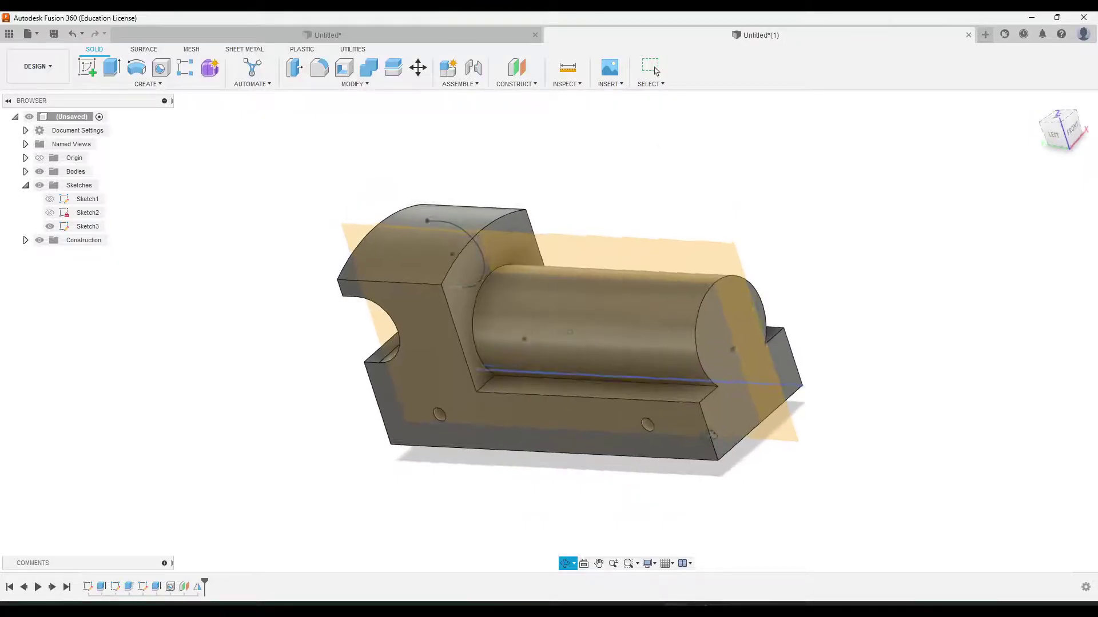
pyautogui.press('Escape')
pyautogui.scroll(5, 665, 425)
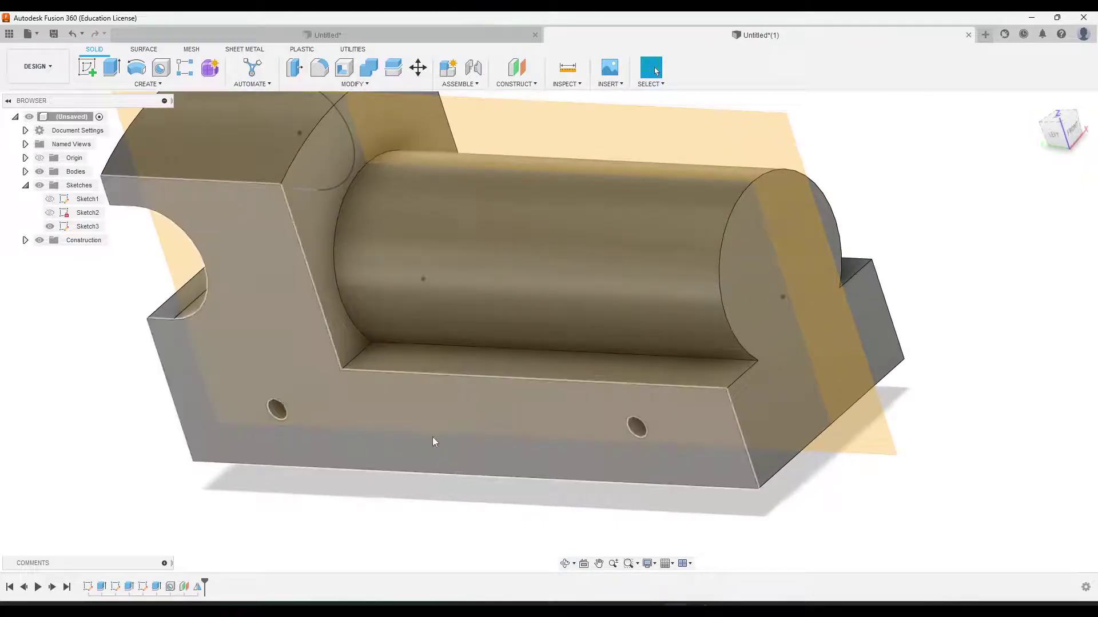
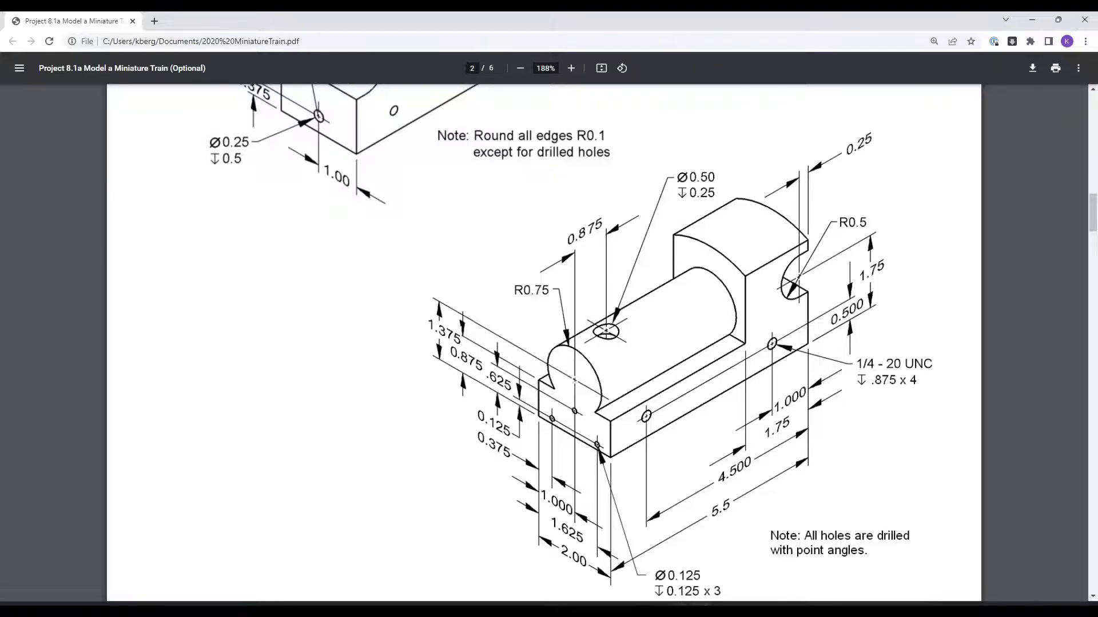
# Return to Fusion 360 and place two sketch points on the front face, about 0.13 in above its bottom edge and 0.3 in from each side
pyautogui.click(708, 535)
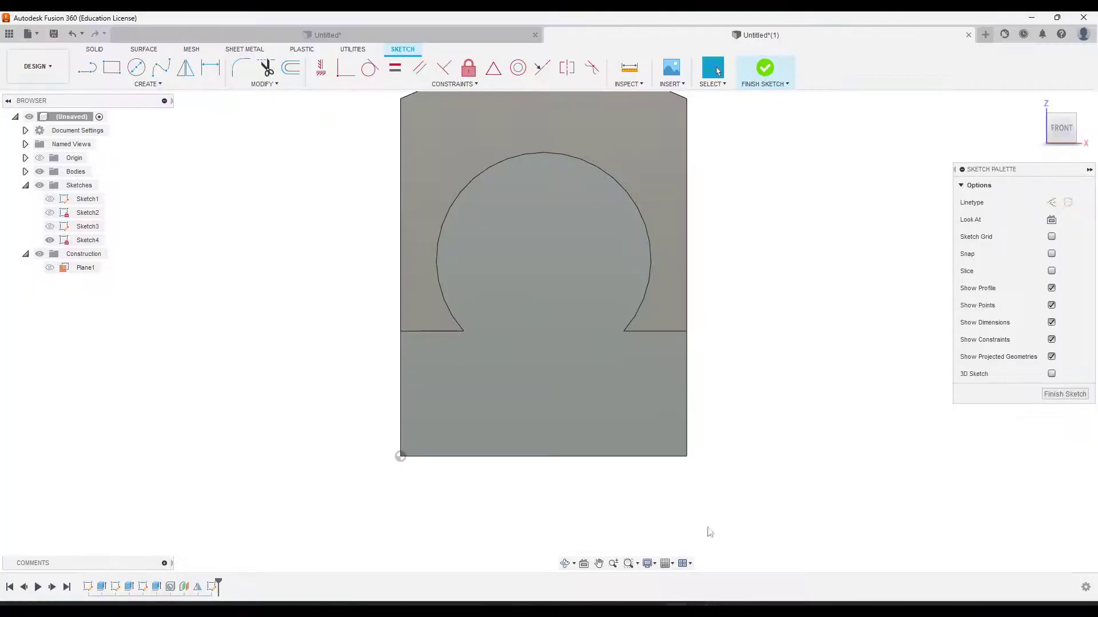
pyautogui.click(153, 85)
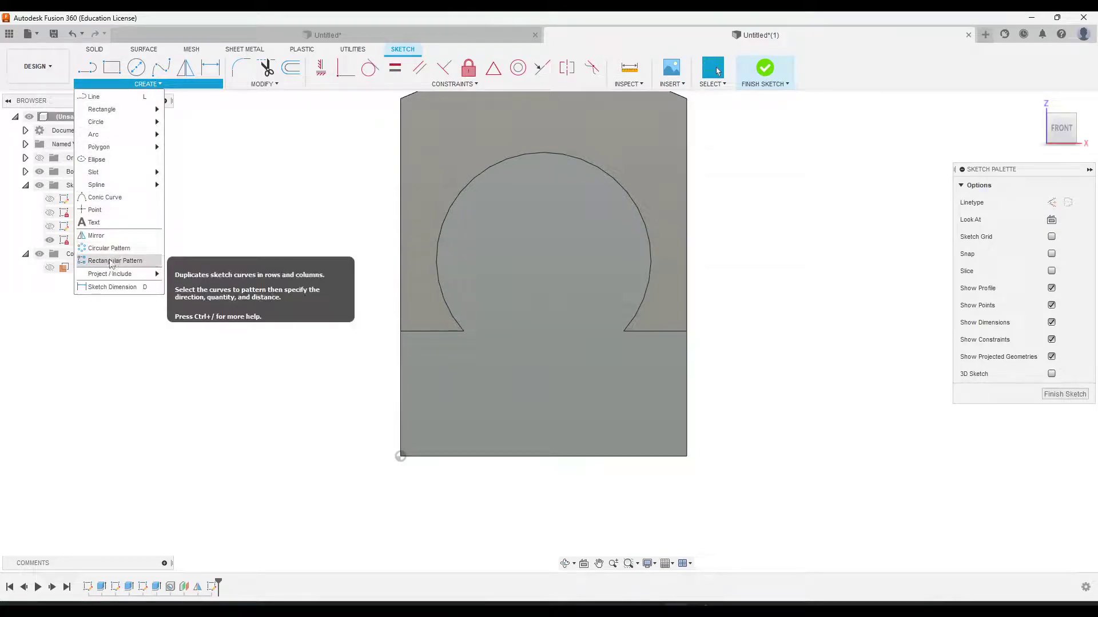
pyautogui.click(97, 209)
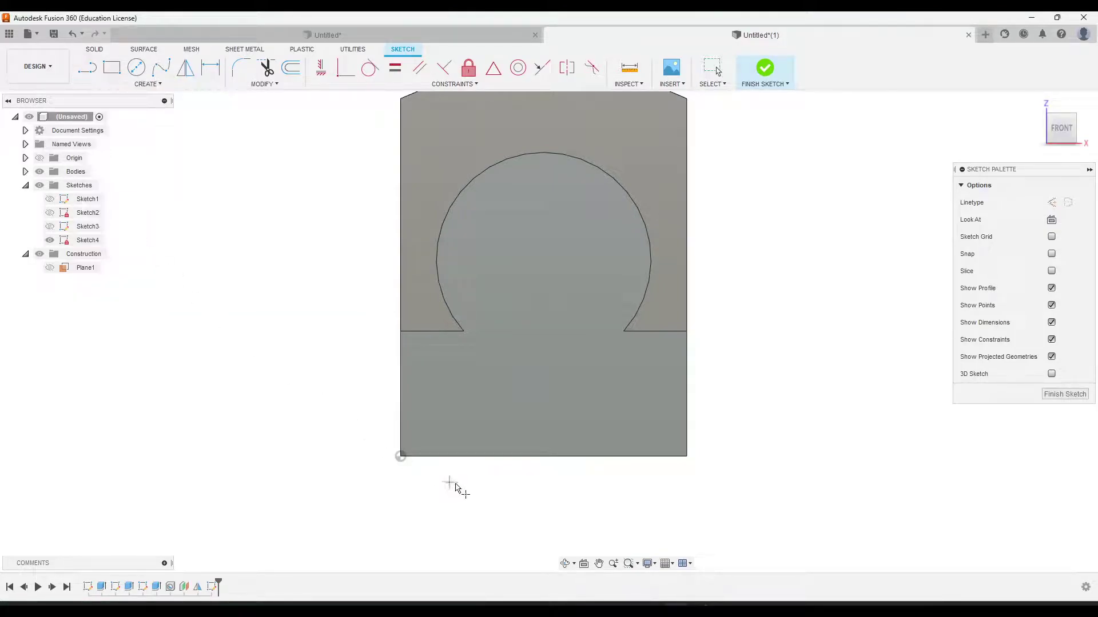
pyautogui.click(444, 437)
pyautogui.click(640, 437)
pyautogui.press('Escape')
# Dimension the left sketch point 0.125 in above the front face's bottom edge
pyautogui.click(211, 68)
pyautogui.click(445, 453)
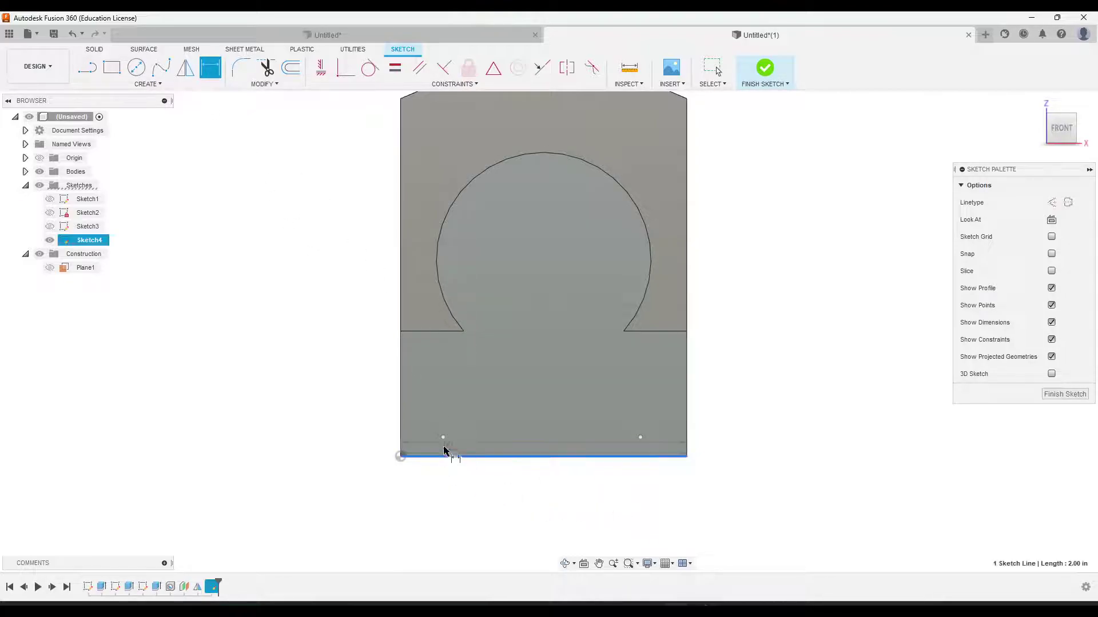
pyautogui.click(443, 438)
pyautogui.click(349, 418)
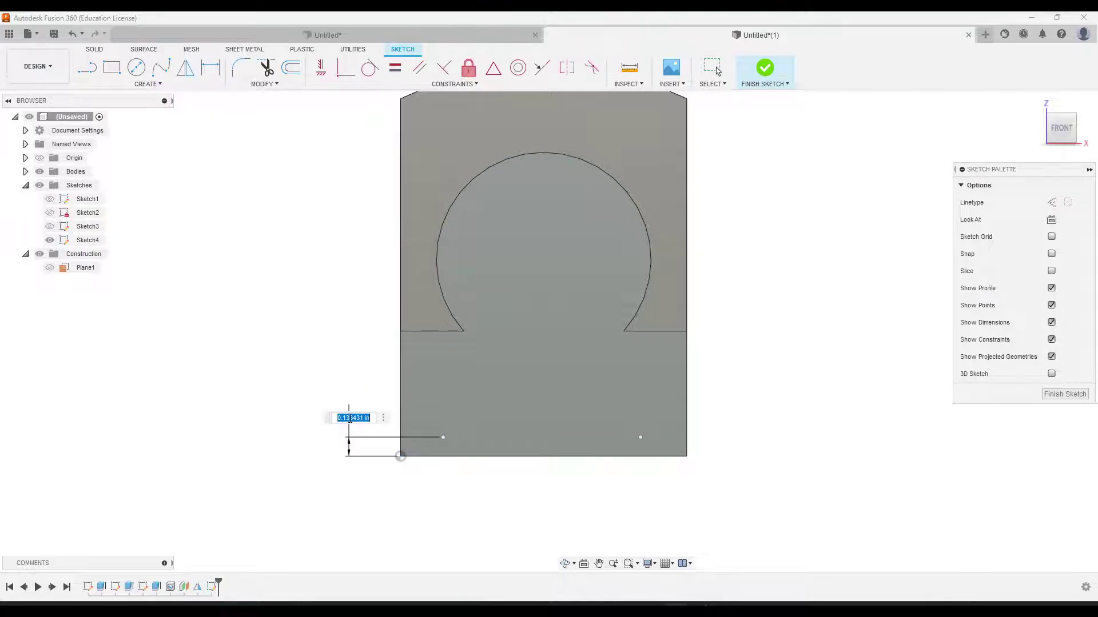
pyautogui.write('125')
pyautogui.press('Return')
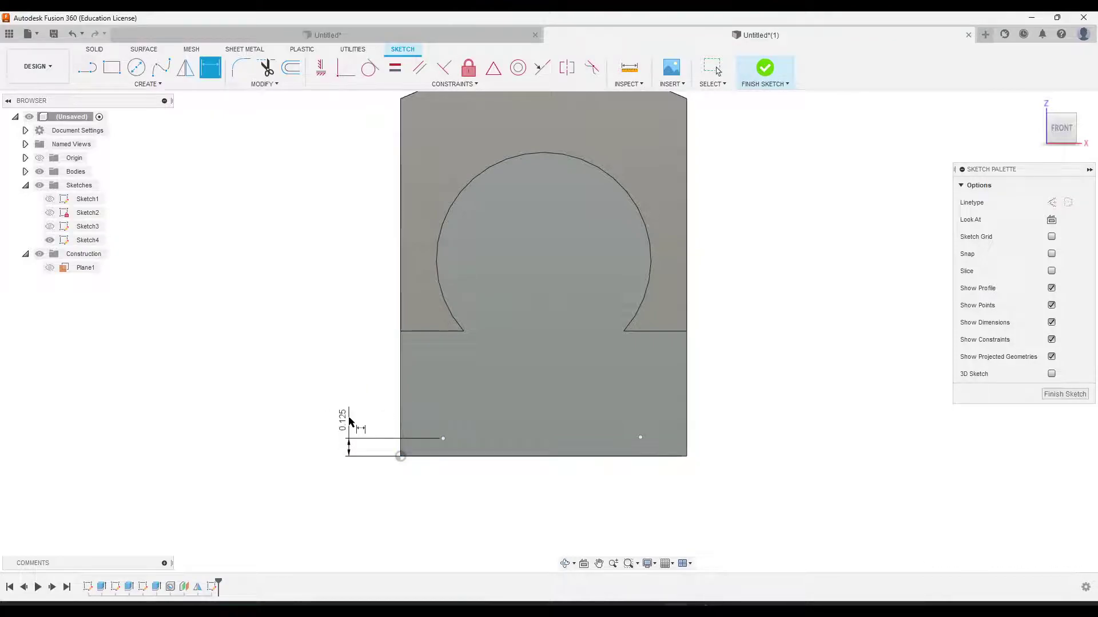
# Dimension the right sketch point 0.125 in above the same bottom edge
pyautogui.click(640, 437)
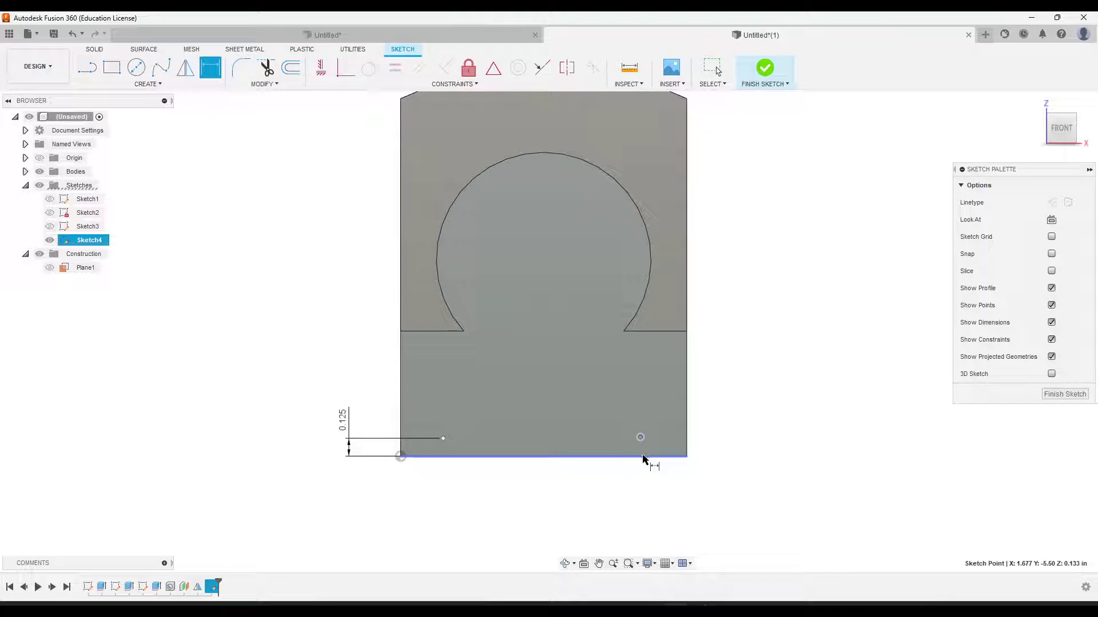
pyautogui.click(645, 456)
pyautogui.click(724, 422)
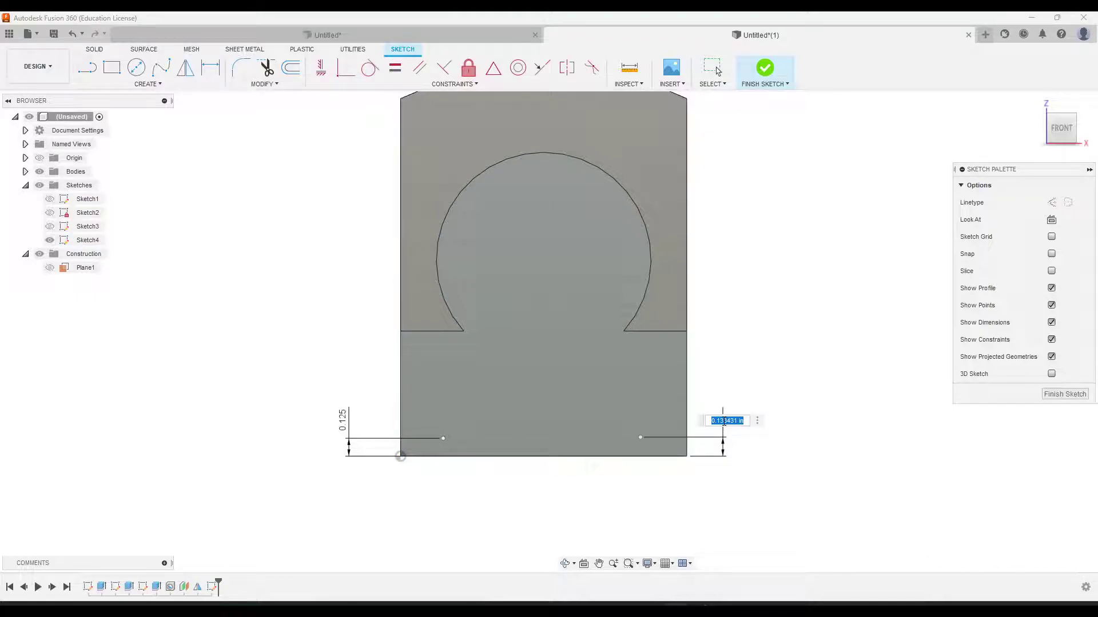
pyautogui.press('BackSpace')
pyautogui.write('.125')
pyautogui.press('Return')
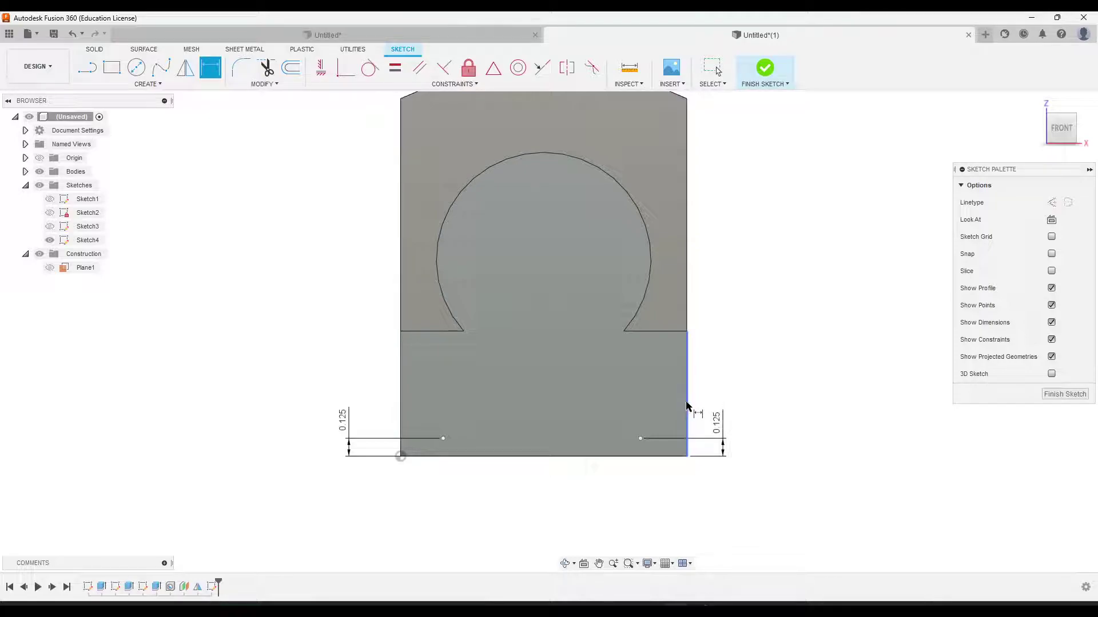
# Dimension the right sketch point 3/8 in (0.375 in) from the front face's right edge
pyautogui.click(687, 400)
pyautogui.click(641, 438)
pyautogui.click(667, 501)
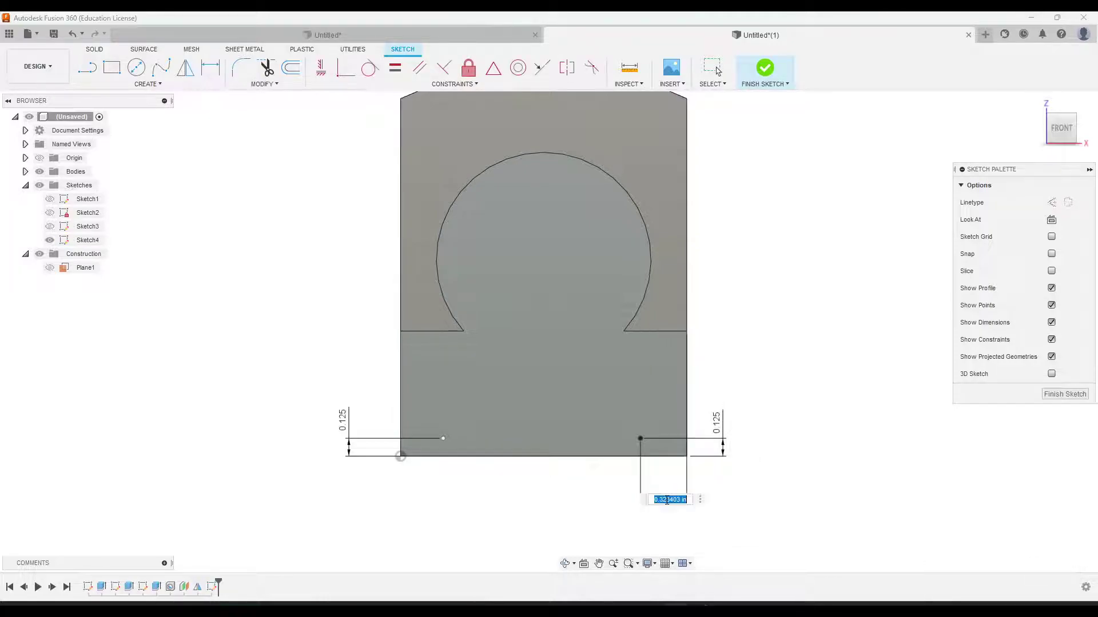
pyautogui.press('BackSpace')
pyautogui.write('3/8')
pyautogui.press('Return')
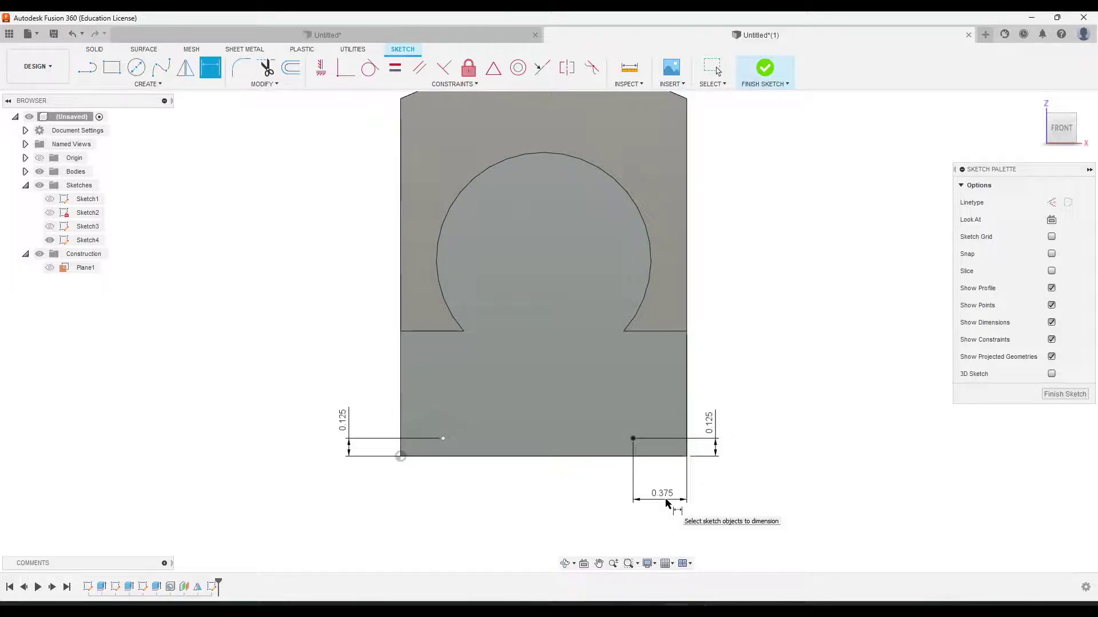
# Dimension the left sketch point 0.375 in from the front face's left edge and end dimensioning
pyautogui.click(402, 400)
pyautogui.click(443, 439)
pyautogui.click(427, 500)
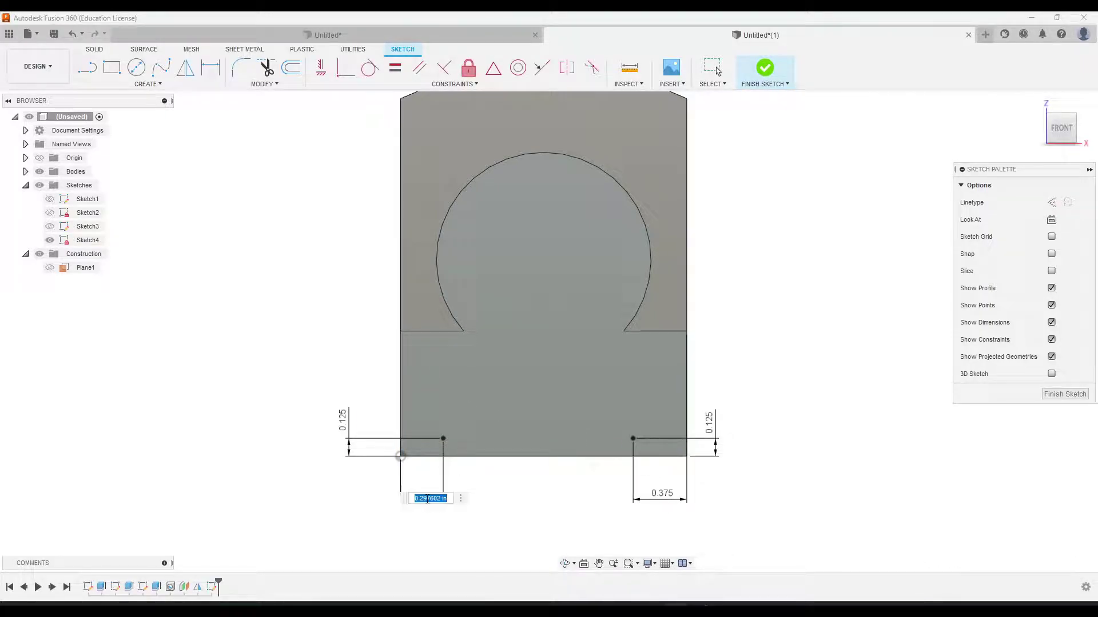
pyautogui.press('BackSpace')
pyautogui.press('Return')
pyautogui.press('Escape')
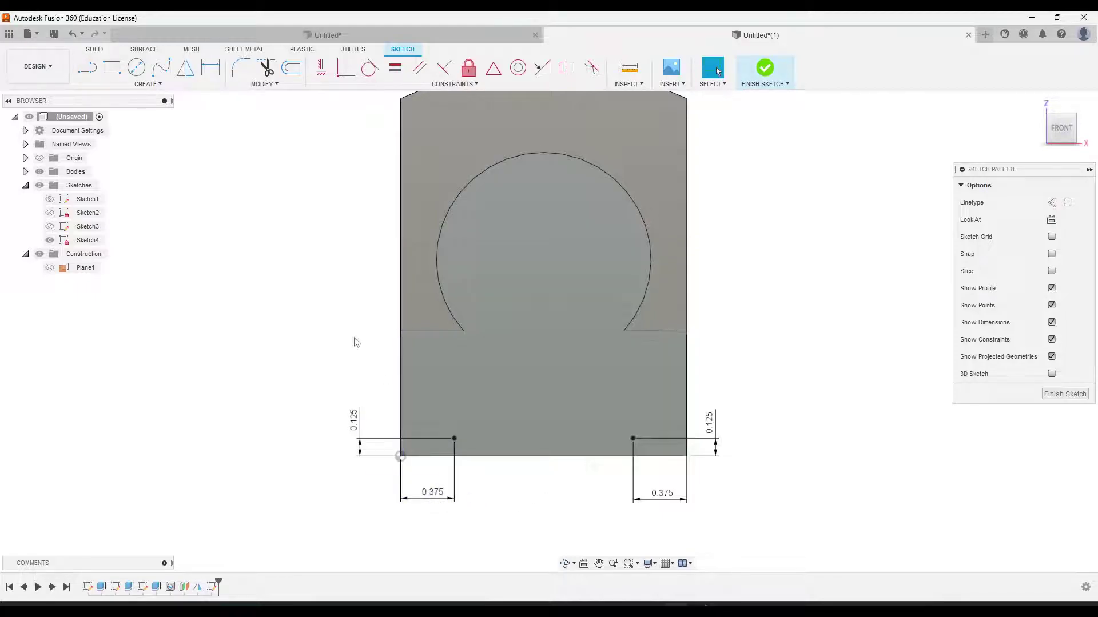
# Place a third sketch point on the front face's vertical centreline, about 0.44 in above the bottom edge
pyautogui.click(147, 84)
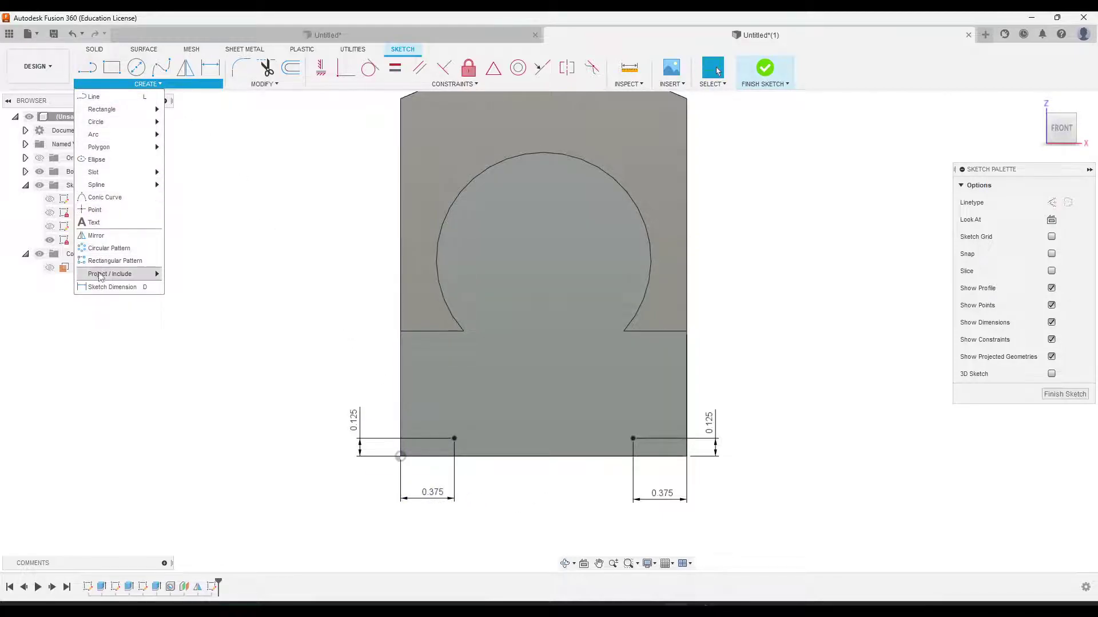
pyautogui.click(93, 211)
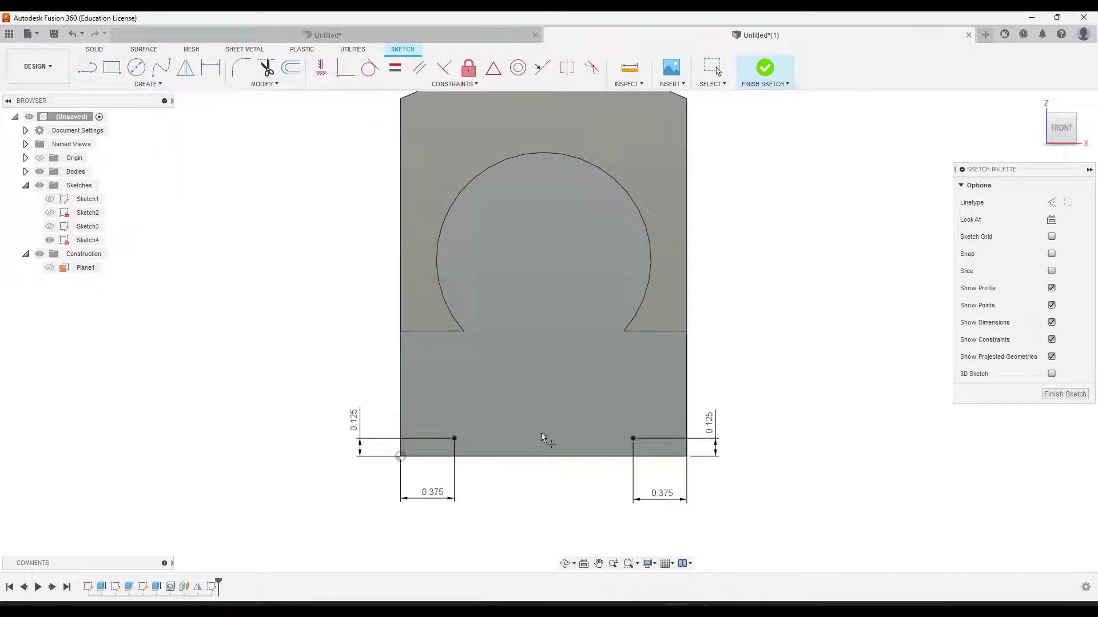
pyautogui.click(543, 393)
pyautogui.press('Escape')
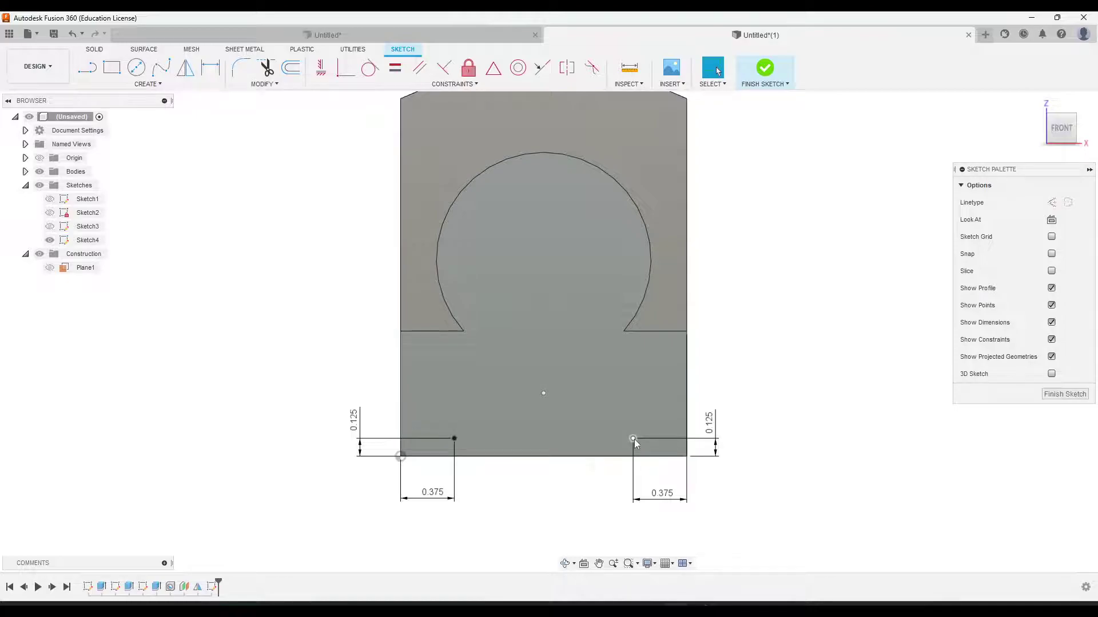
# Check the middle hole's height in the train drawing, return to Fusion 360 and dimension the middle point 0.625 in above the bottom edge
pyautogui.moveTo(703, 609)
pyautogui.click(702, 557)
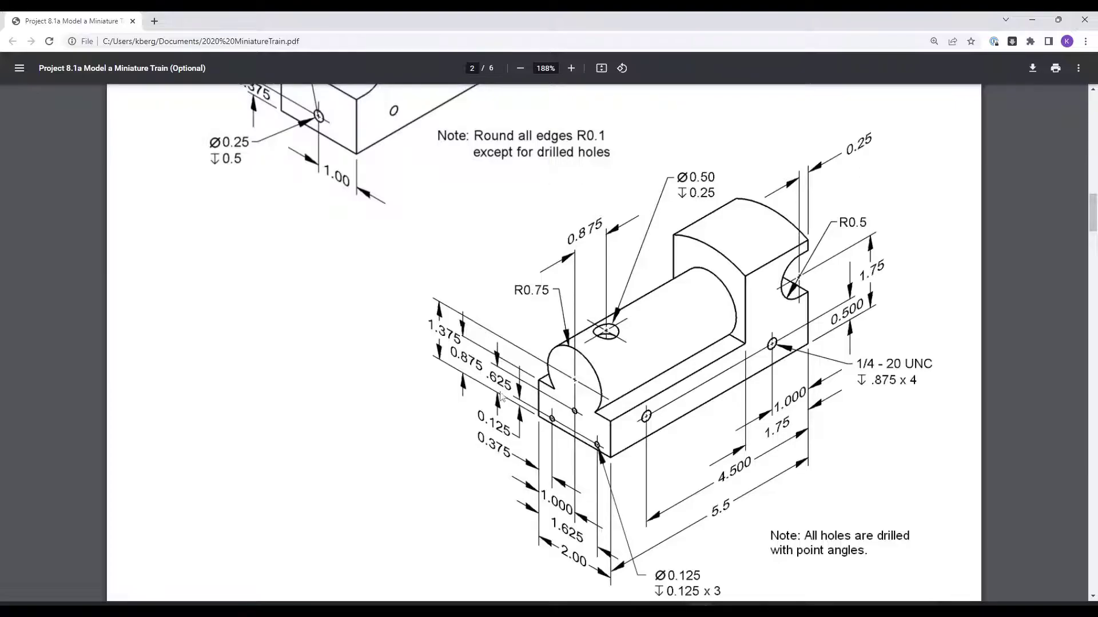
pyautogui.hotkey('alt', 'Tab')
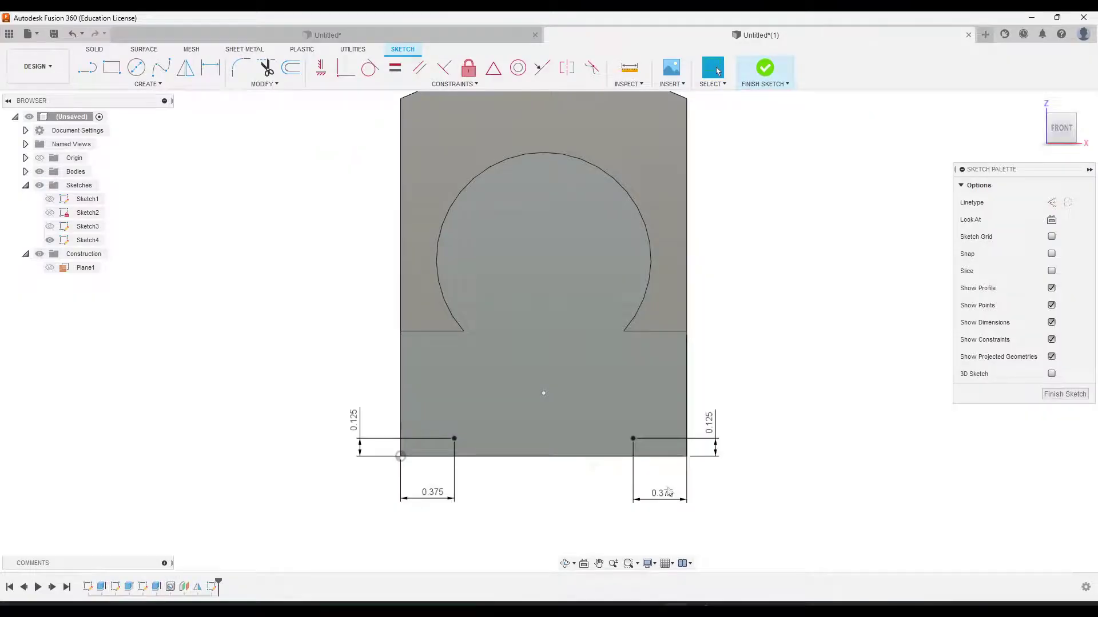
pyautogui.click(218, 74)
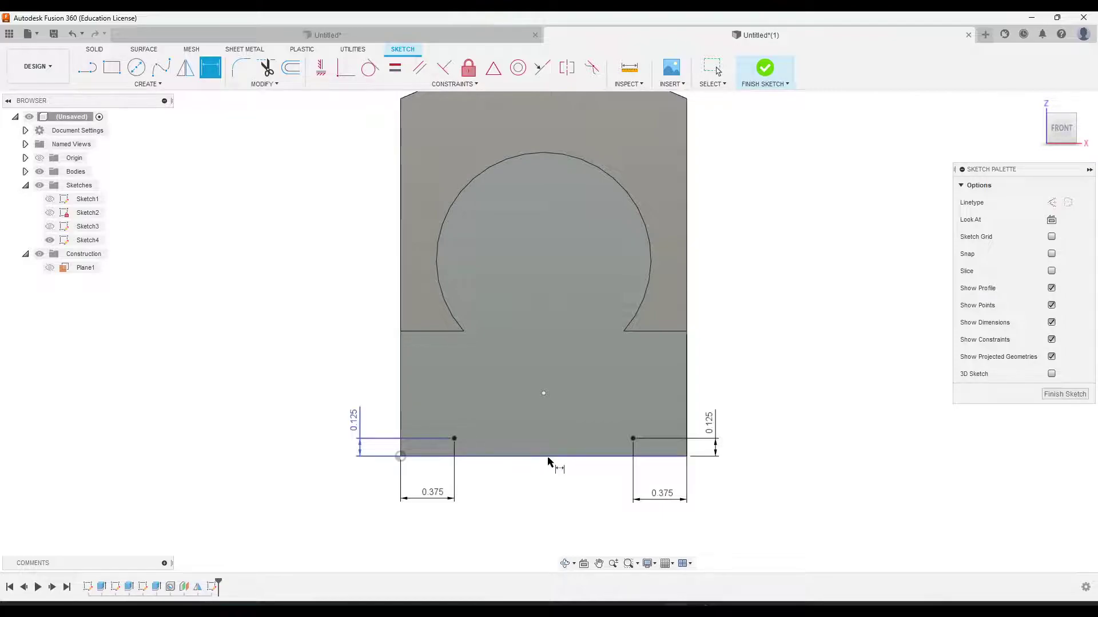
pyautogui.click(543, 394)
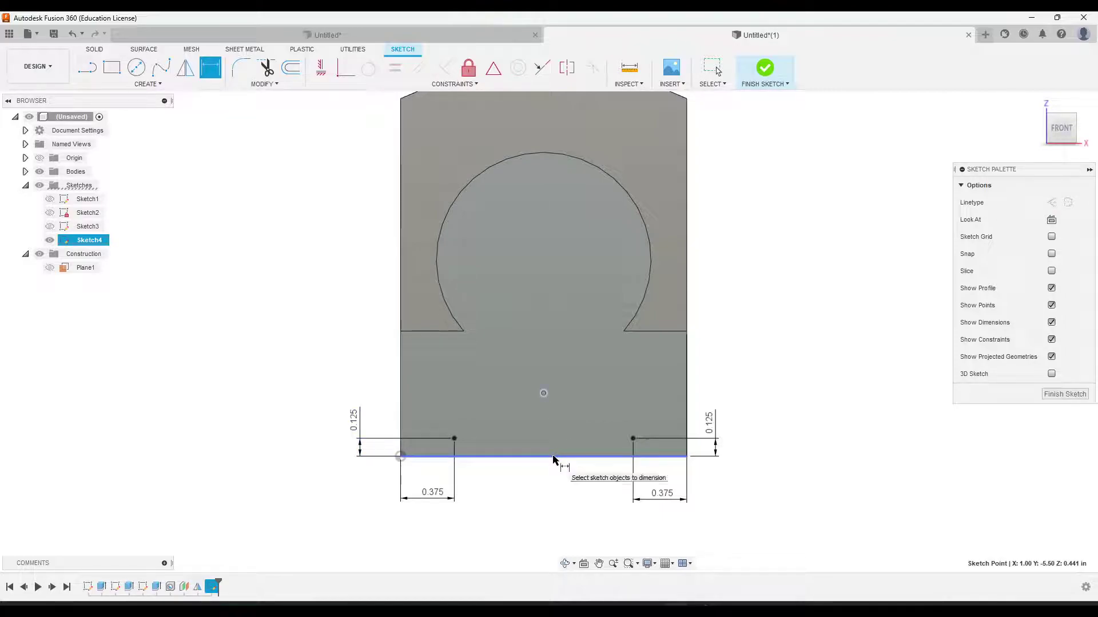
pyautogui.click(559, 456)
pyautogui.click(303, 430)
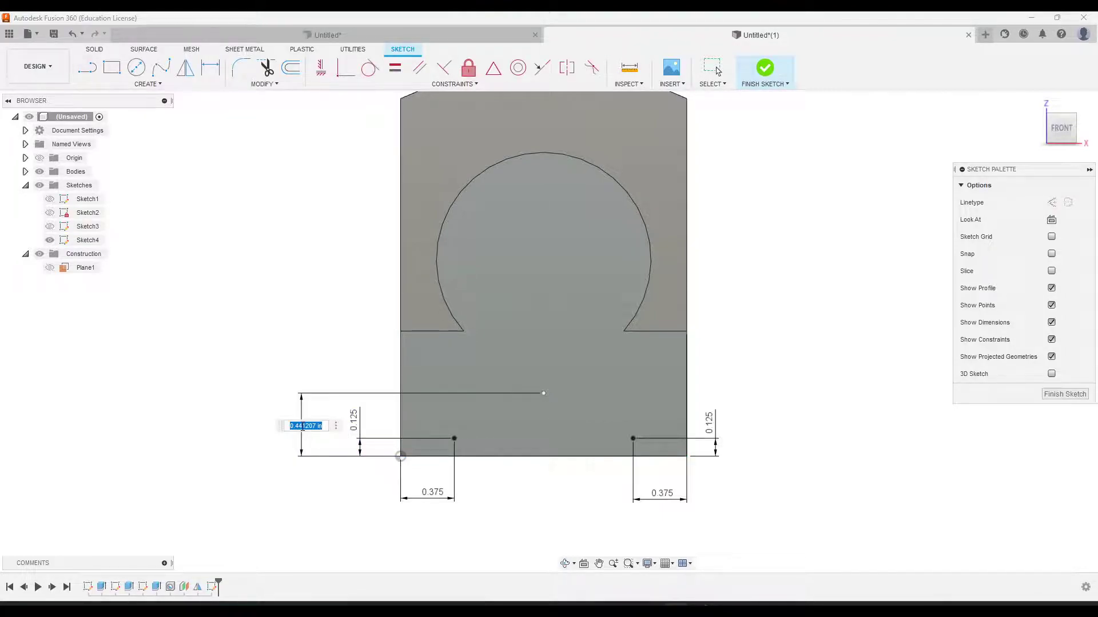
pyautogui.press('BackSpace')
pyautogui.press('Return')
pyautogui.press('Escape')
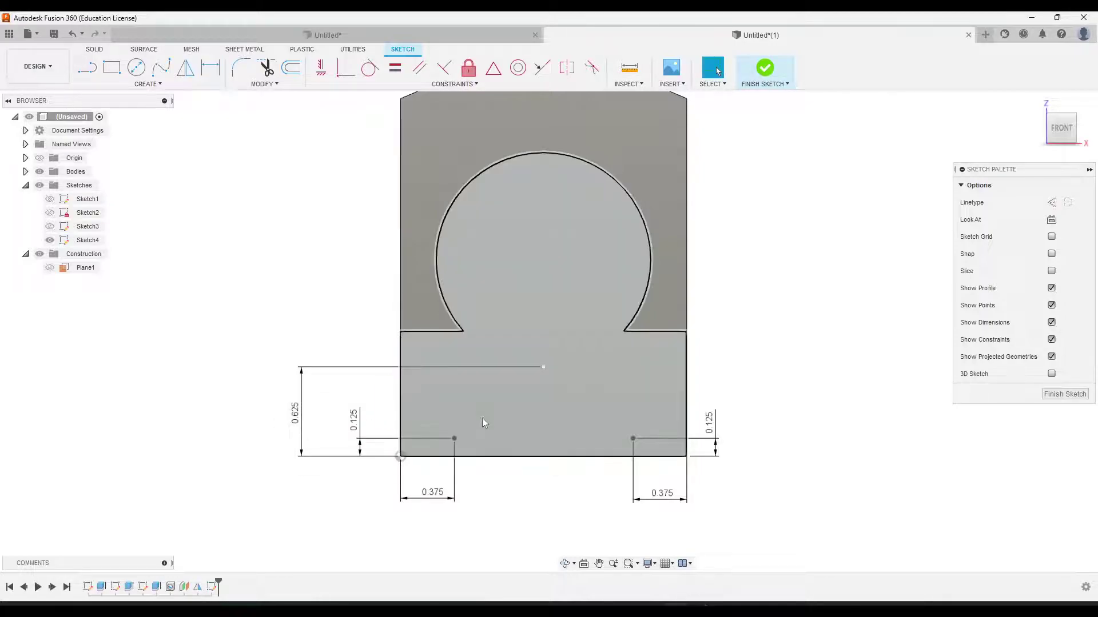
# Dimension the middle point 1.00 in from the front face's left edge and finish the sketch
pyautogui.click(210, 67)
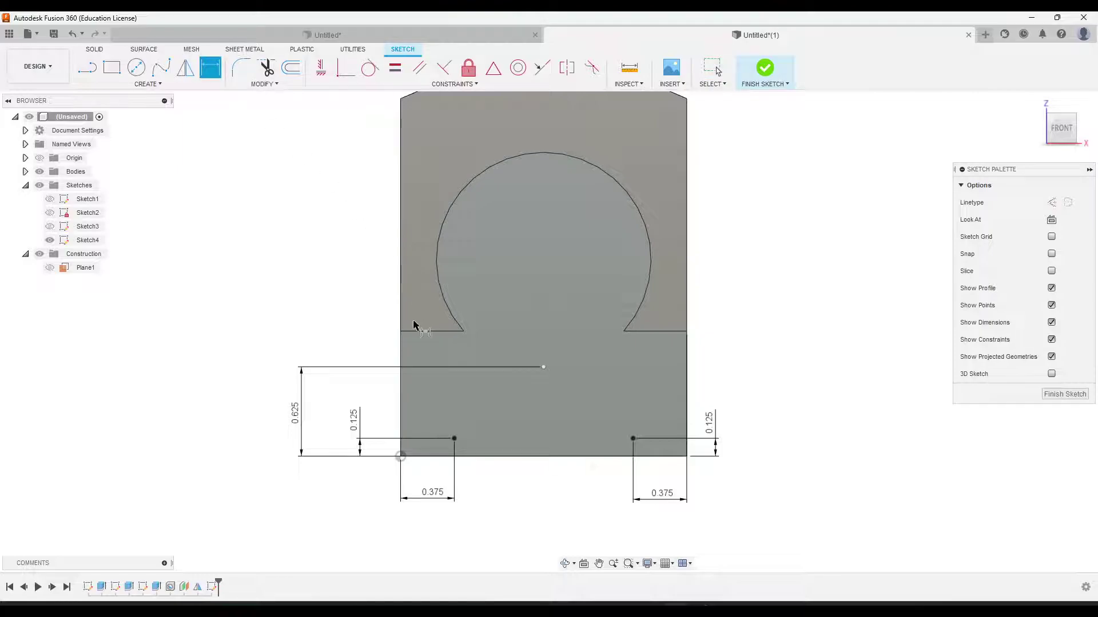
pyautogui.click(400, 348)
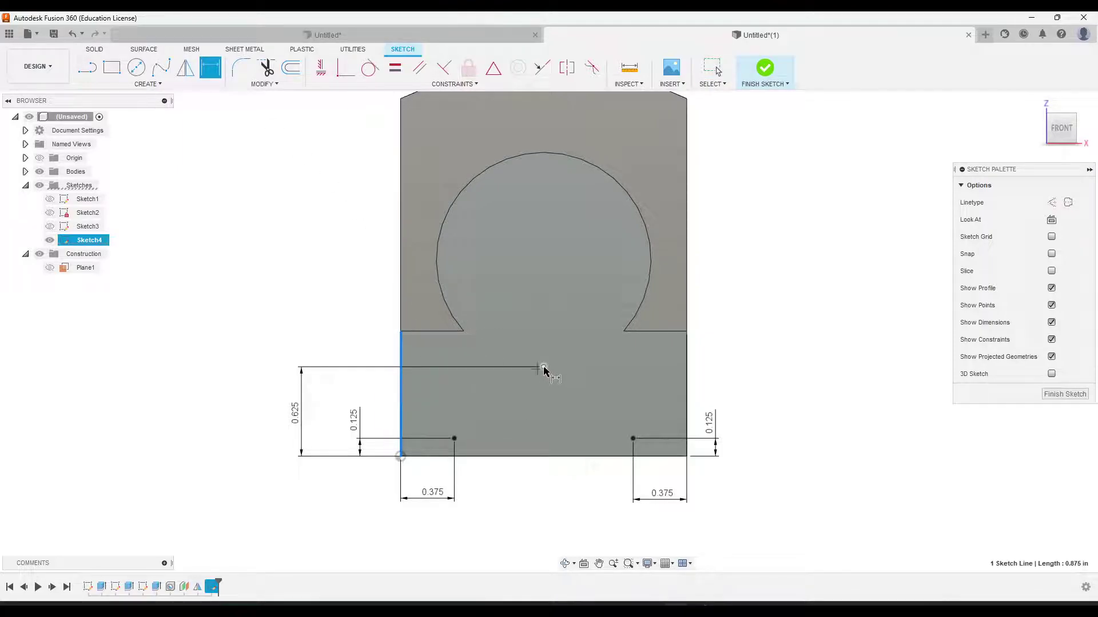
pyautogui.click(543, 367)
pyautogui.click(508, 534)
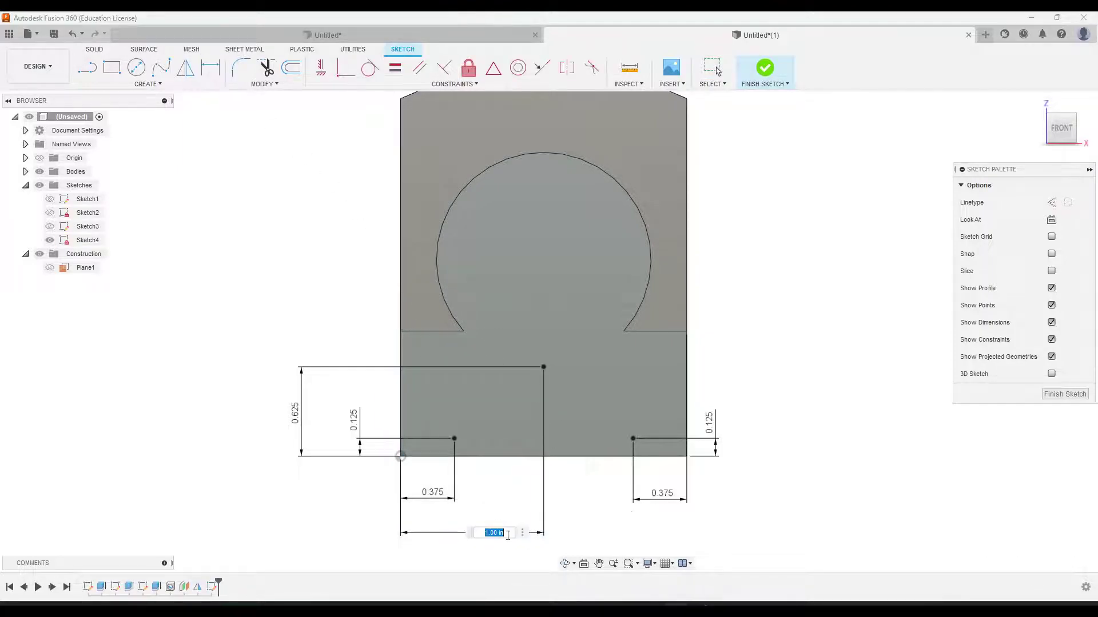
pyautogui.press('Return')
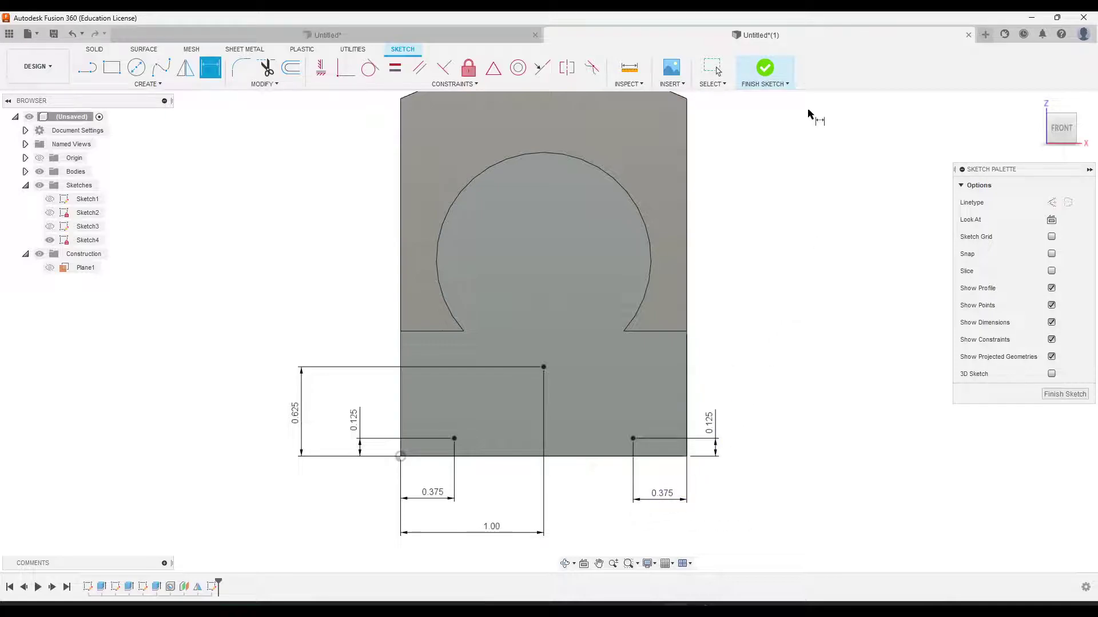
pyautogui.click(766, 71)
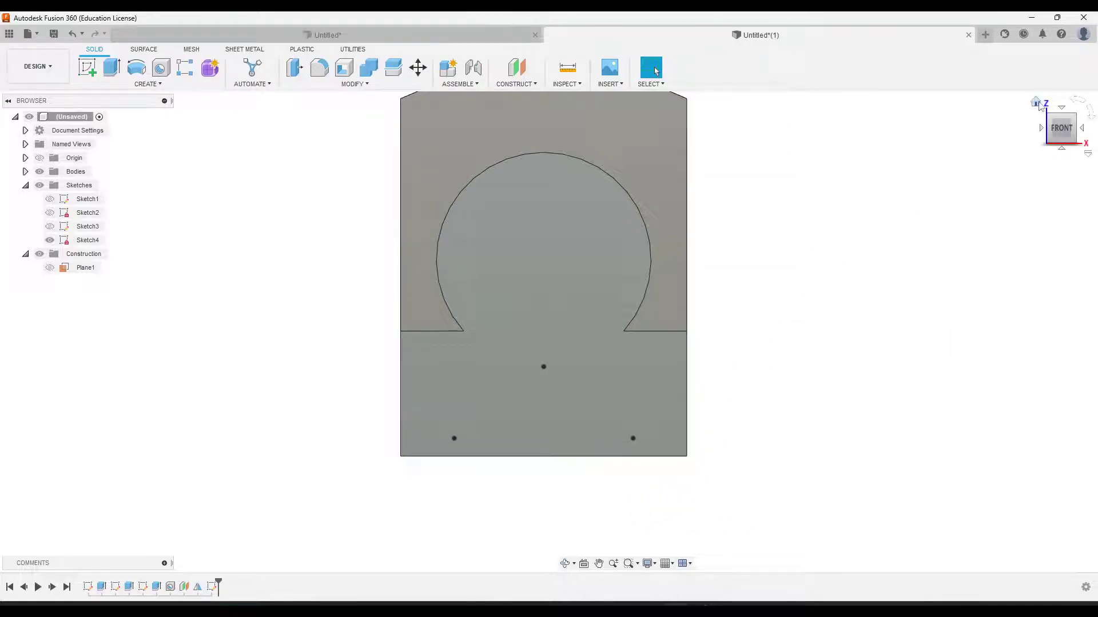
# Start a Hole feature and select all three sketch points on the front face as hole positions
pyautogui.click(1035, 106)
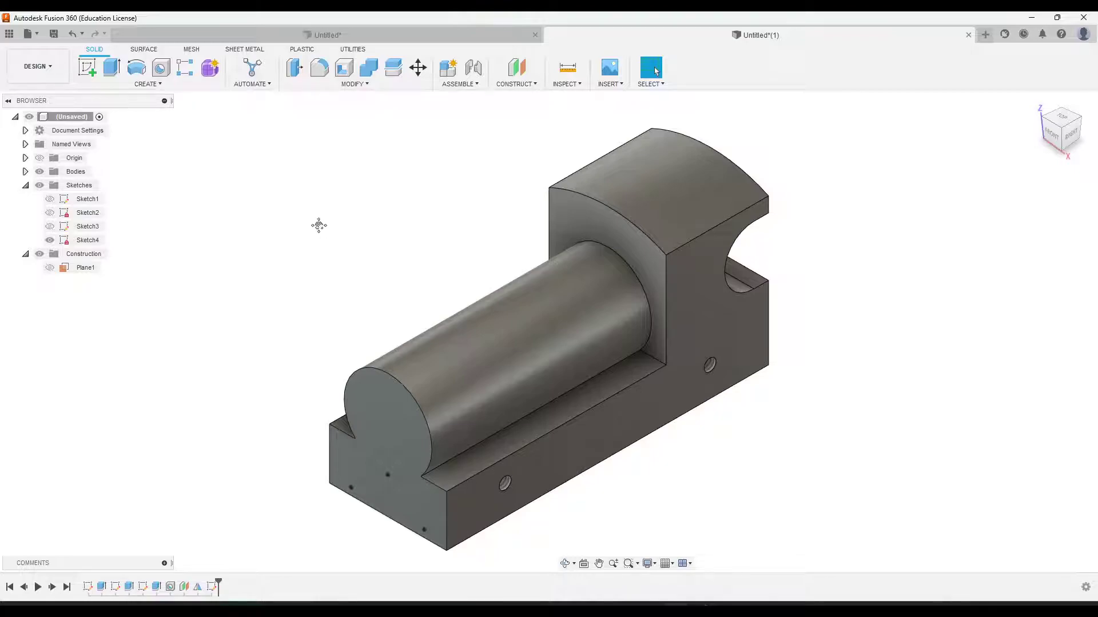
pyautogui.press('h')
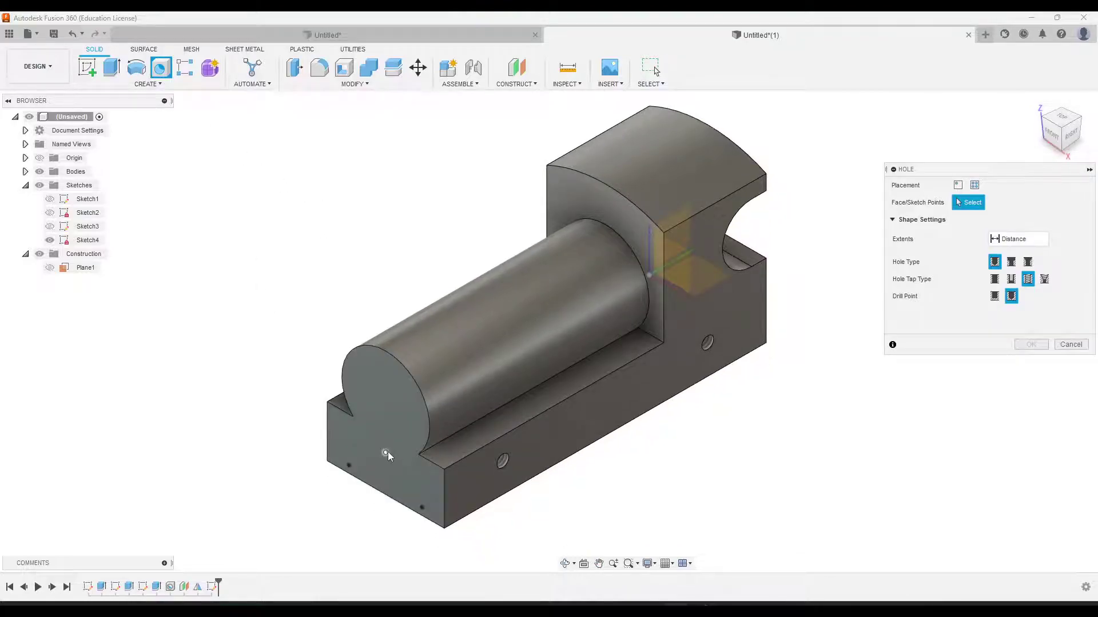
pyautogui.click(386, 453)
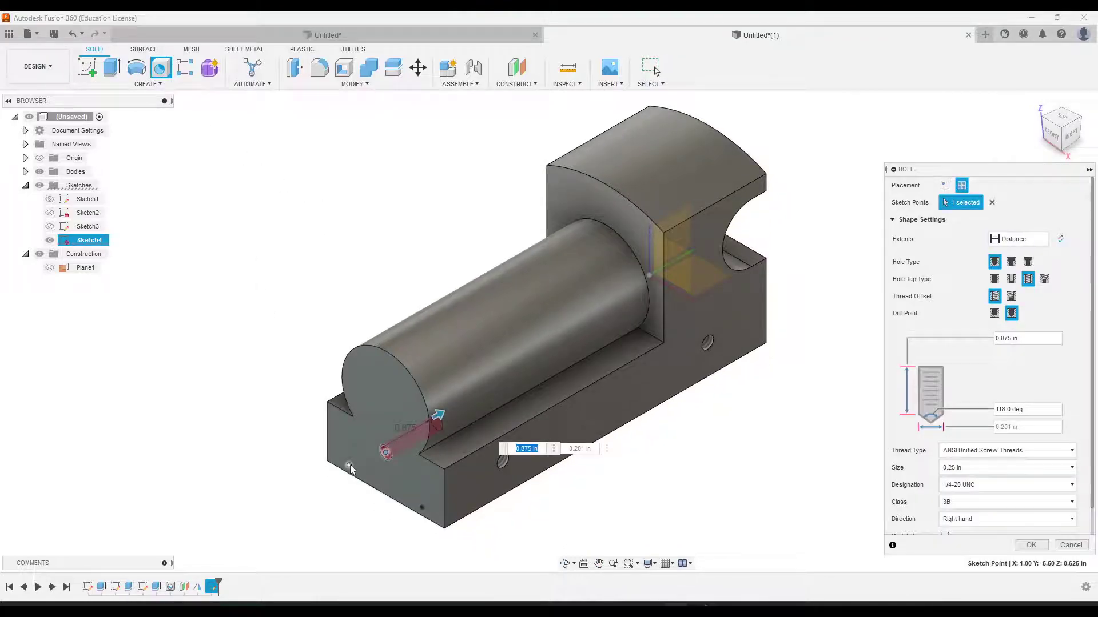
pyautogui.click(421, 507)
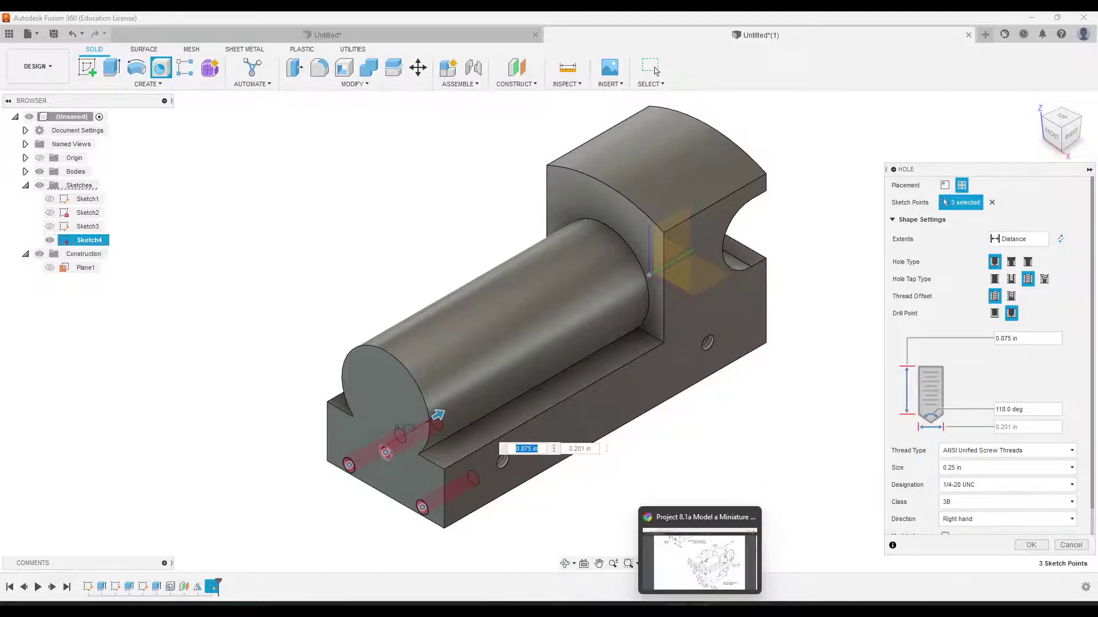
# Check the front holes' callout in the train drawing, return to Fusion 360 and set the hole tap type to Simple
pyautogui.click(700, 548)
pyautogui.scroll(-1, 651, 459)
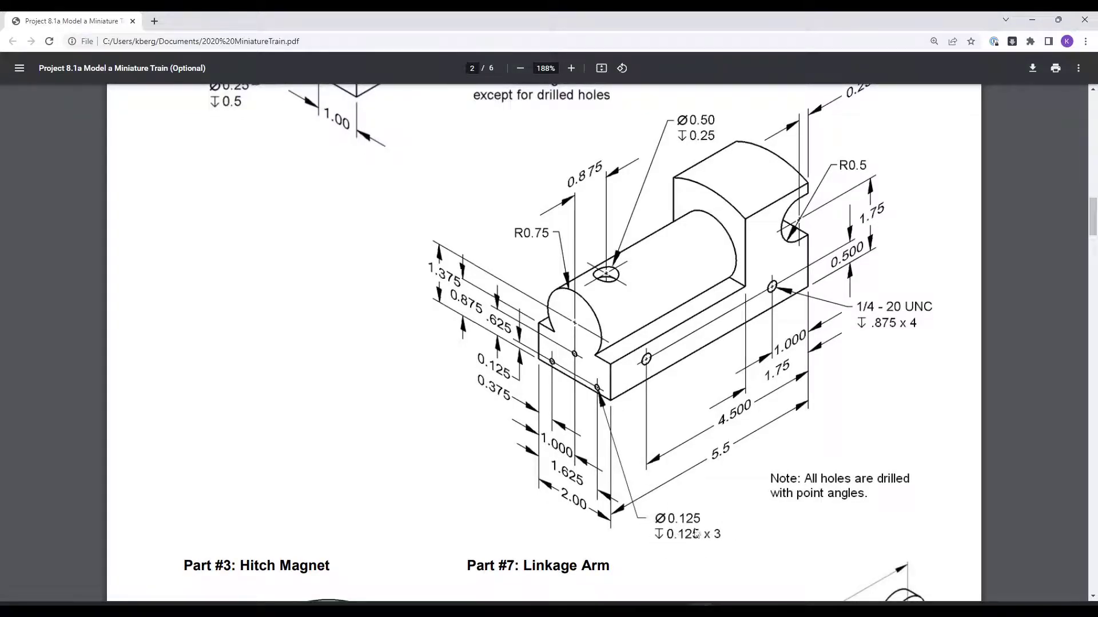
pyautogui.click(674, 552)
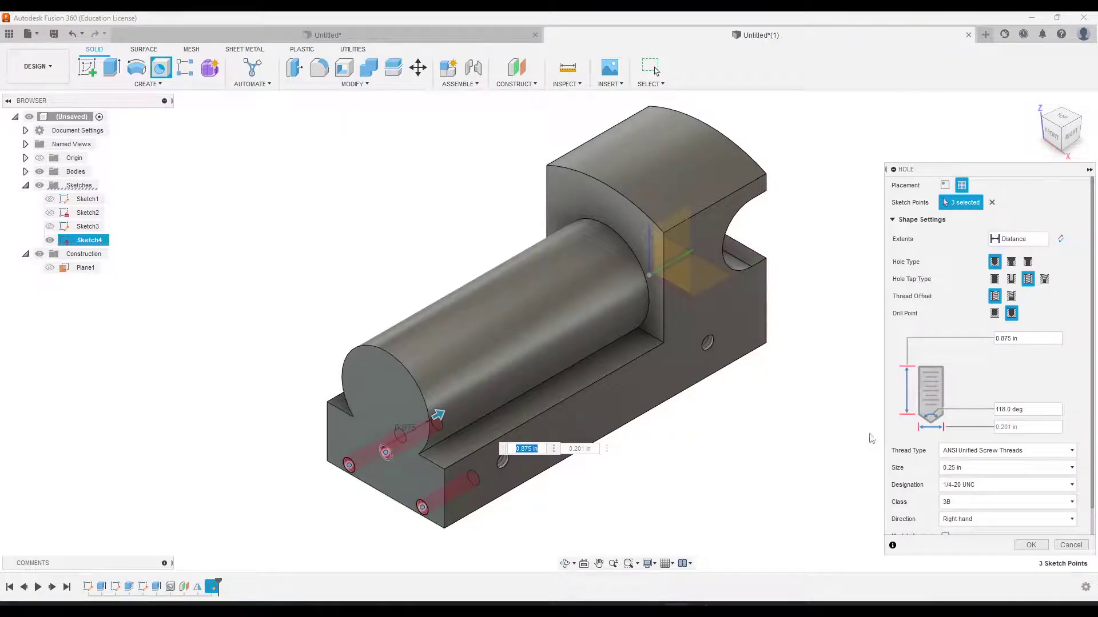
pyautogui.click(995, 279)
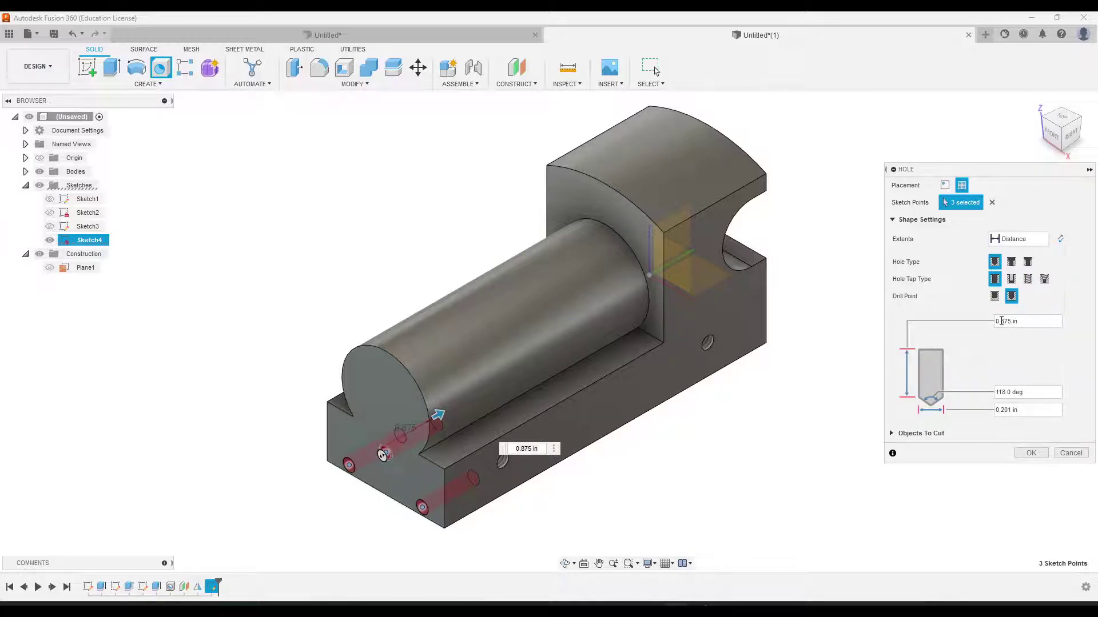
# Set the three front-face holes to 0.125 in depth and 0.125 in diameter and create them
pyautogui.click(1030, 325)
pyautogui.write('0.125')
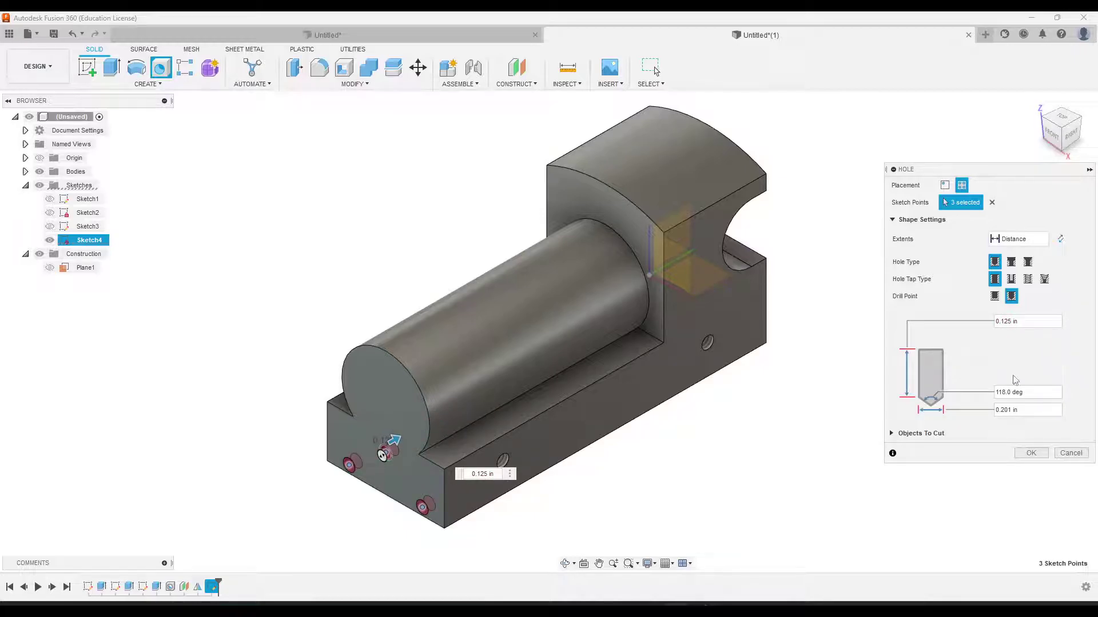
pyautogui.click(1013, 411)
pyautogui.write('0.125')
pyautogui.press('Return')
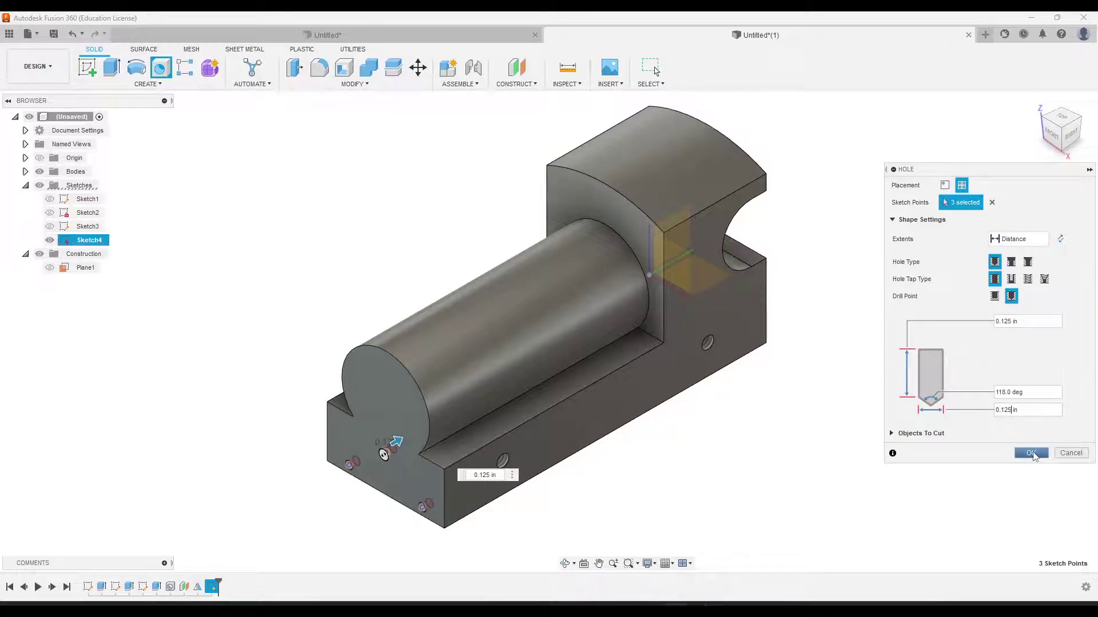
pyautogui.click(1015, 453)
# Show Sketch1 and start a Hole feature at its sketch point on the back face
pyautogui.moveTo(708, 446); pyautogui.dragTo(748, 405, button='middle')
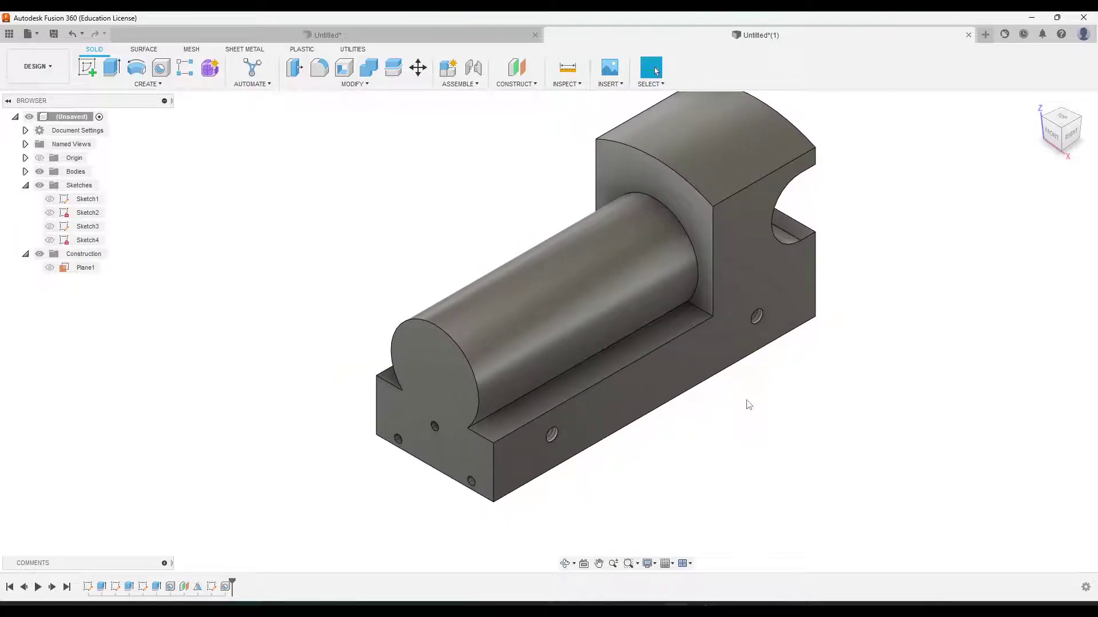
pyautogui.keyDown('shift'); pyautogui.moveTo(946, 342); pyautogui.dragTo(831, 343, button='middle'); pyautogui.keyUp('shift')
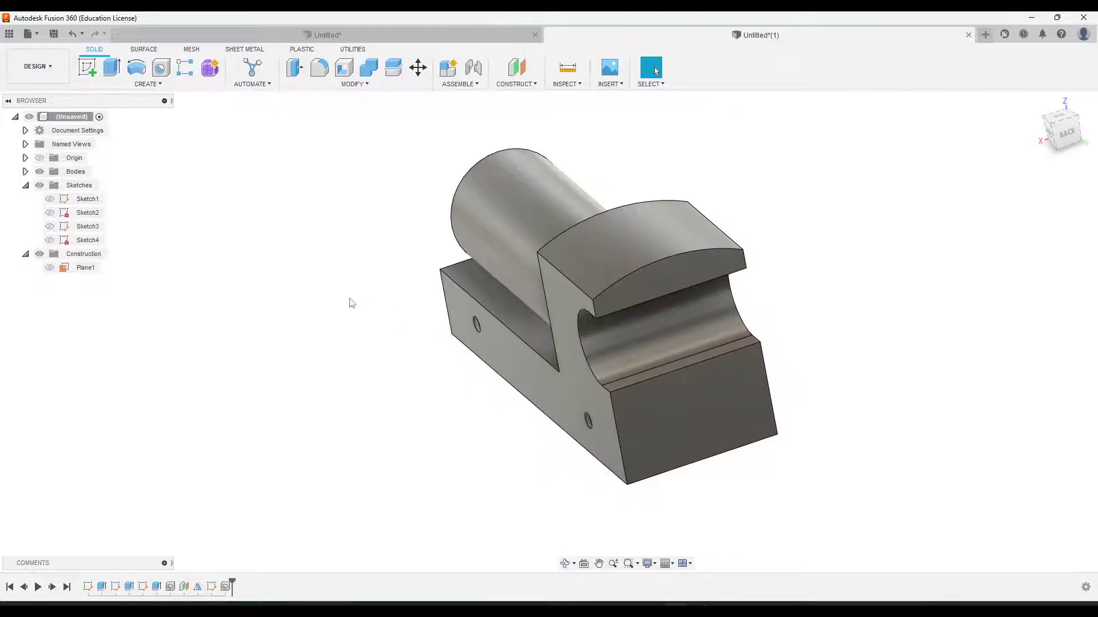
pyautogui.moveTo(355, 221); pyautogui.dragTo(277, 237, button='middle')
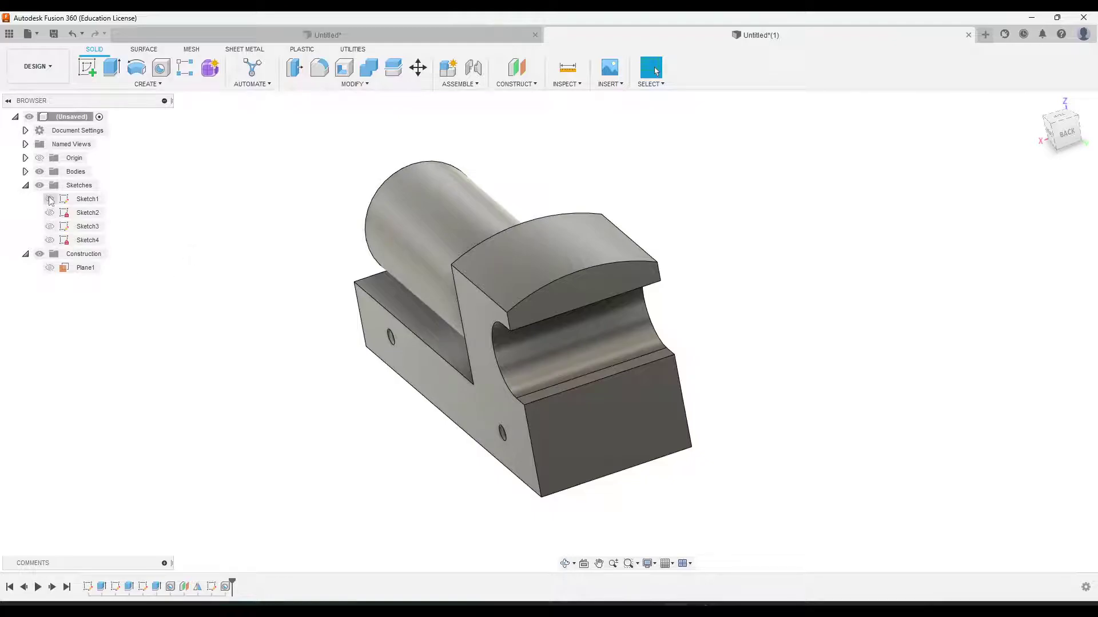
pyautogui.click(50, 199)
pyautogui.click(51, 199)
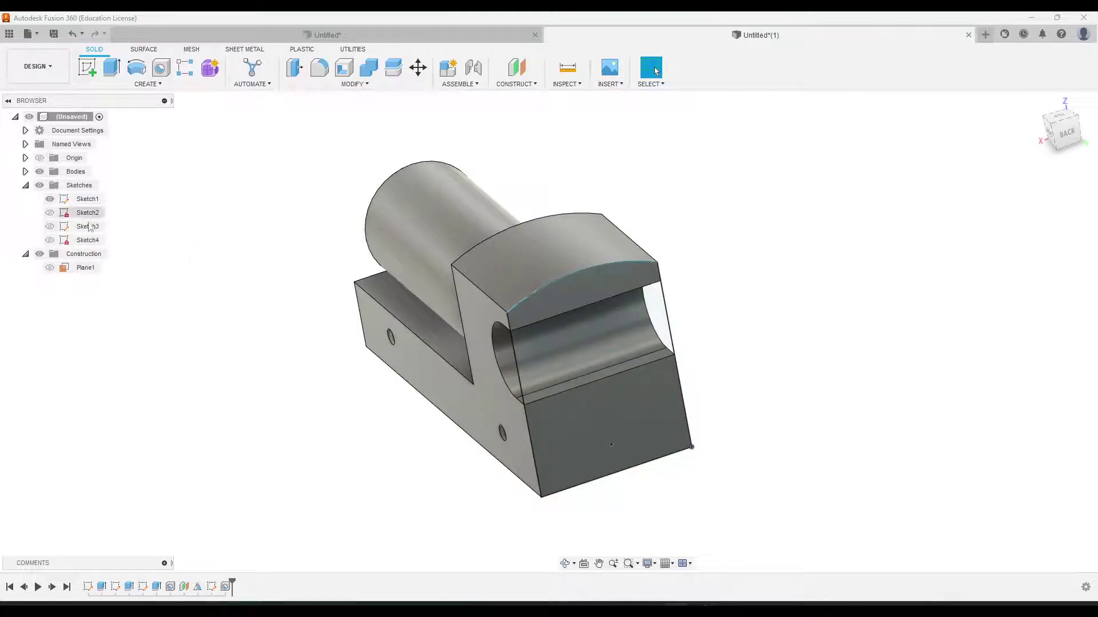
pyautogui.keyDown('shift'); pyautogui.moveTo(786, 344); pyautogui.dragTo(792, 333, button='middle'); pyautogui.keyUp('shift')
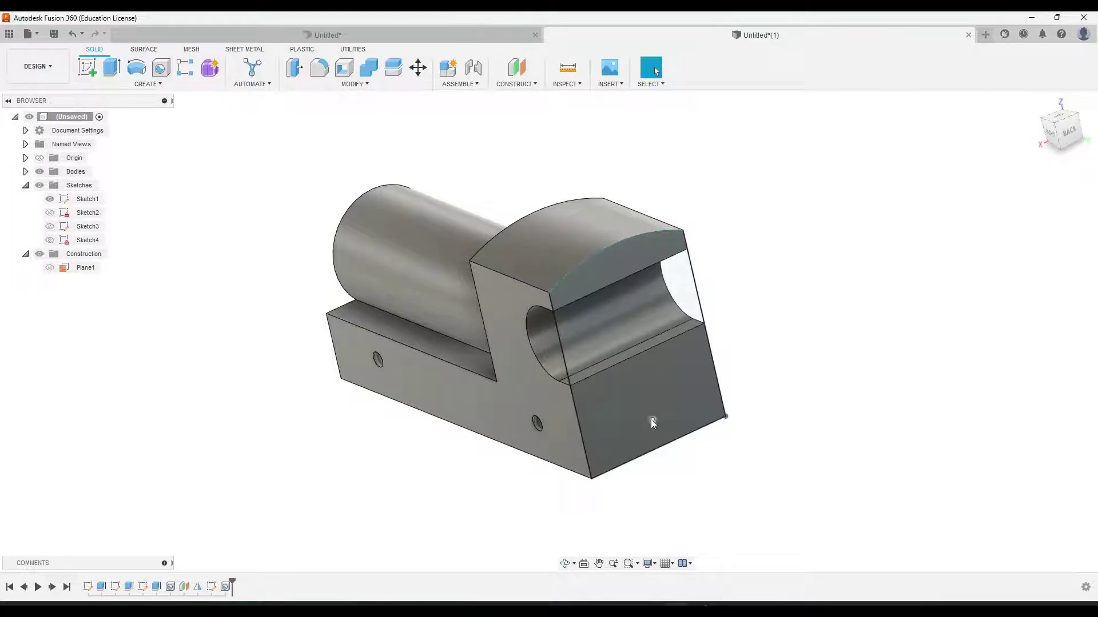
pyautogui.click(162, 68)
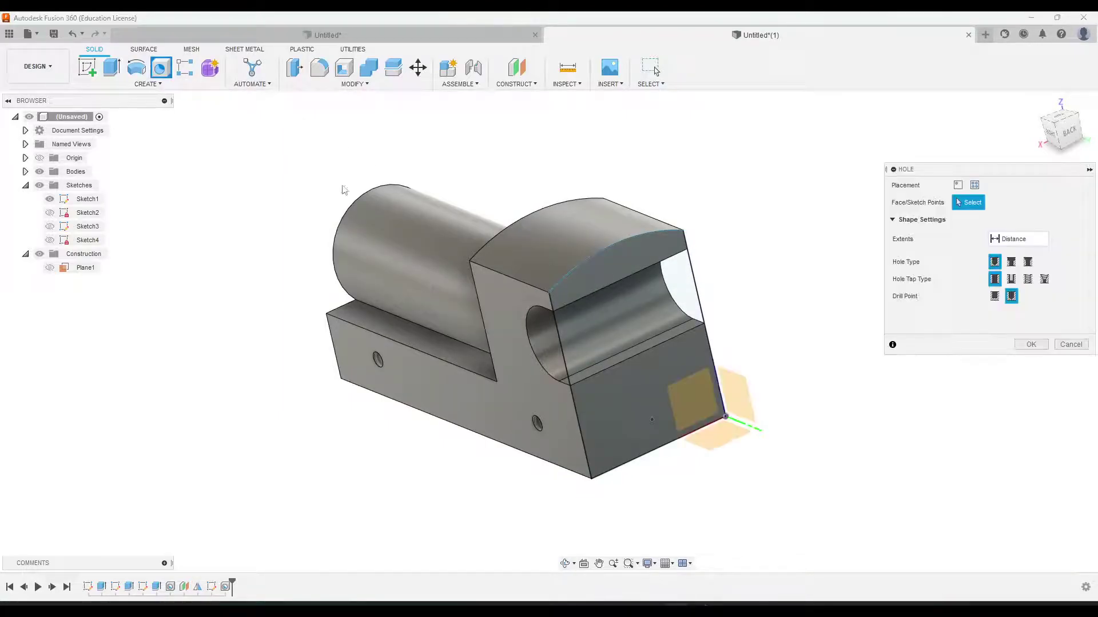
pyautogui.click(652, 421)
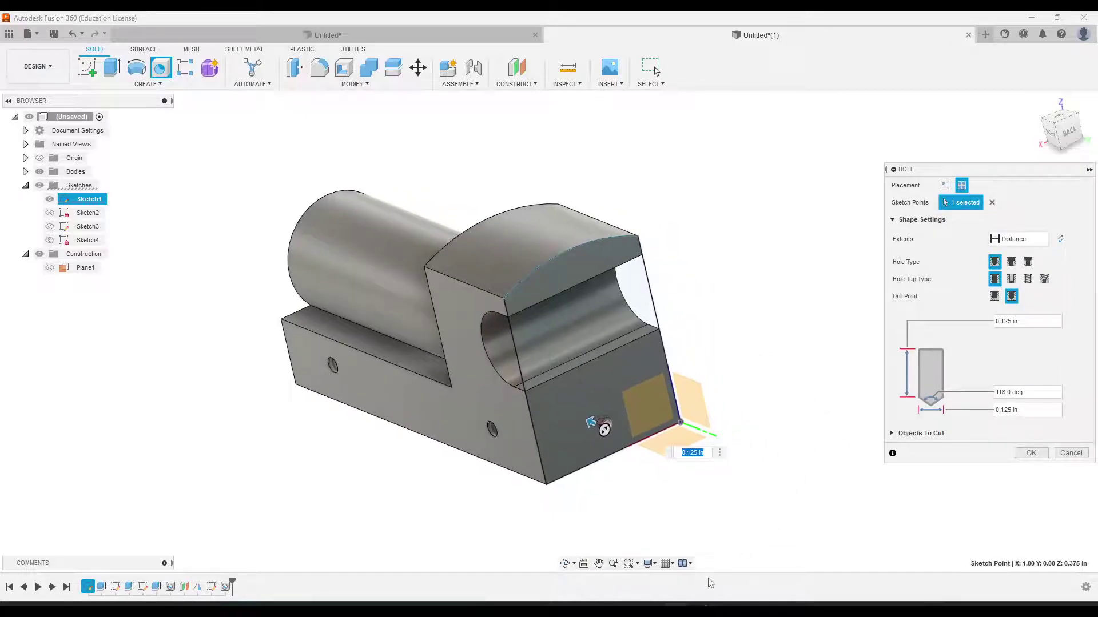
# Look up the back hole's diameter and depth in the train drawing and return to Fusion 360
pyautogui.hotkey('alt', 'Tab')
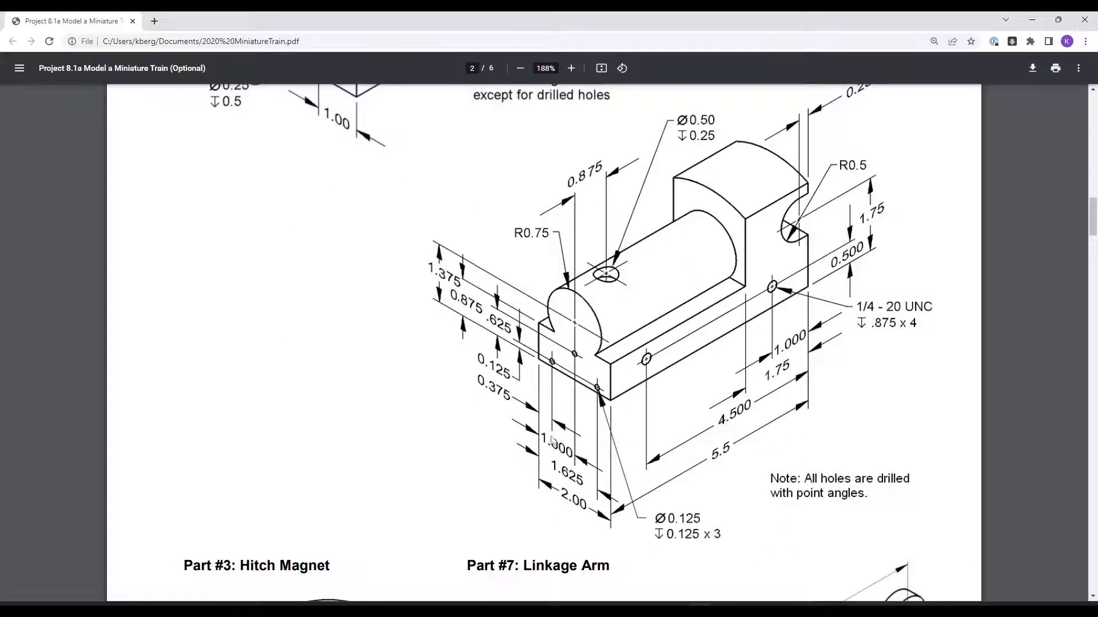
pyautogui.keyDown('ctrl'); pyautogui.scroll(2, 377, 428); pyautogui.keyUp('ctrl')
pyautogui.scroll(5, 355, 426)
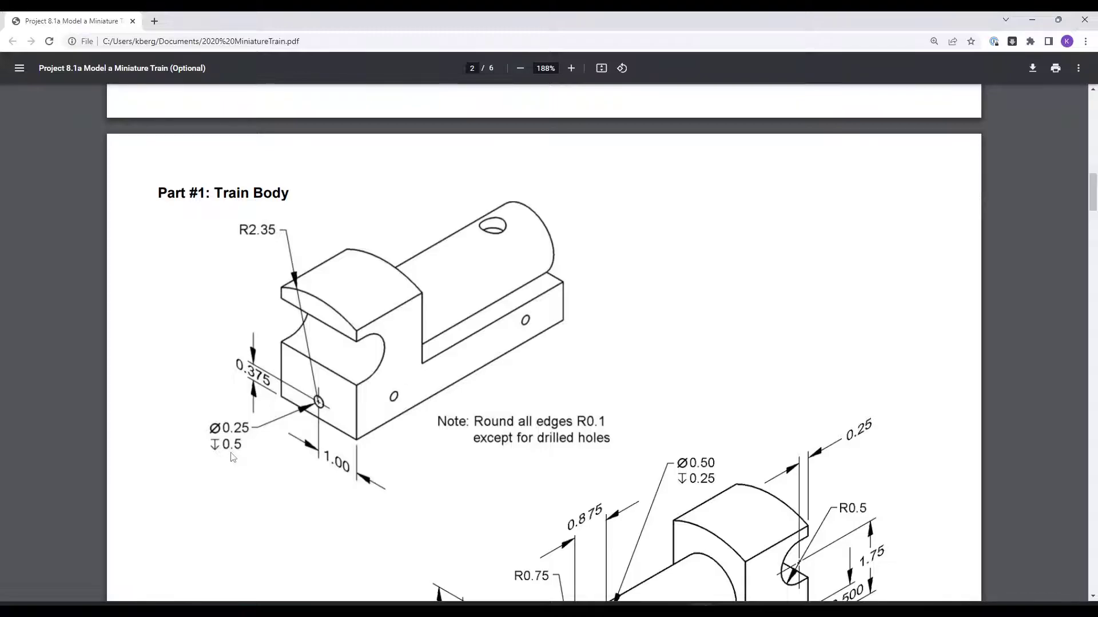
pyautogui.hotkey('alt', 'Tab')
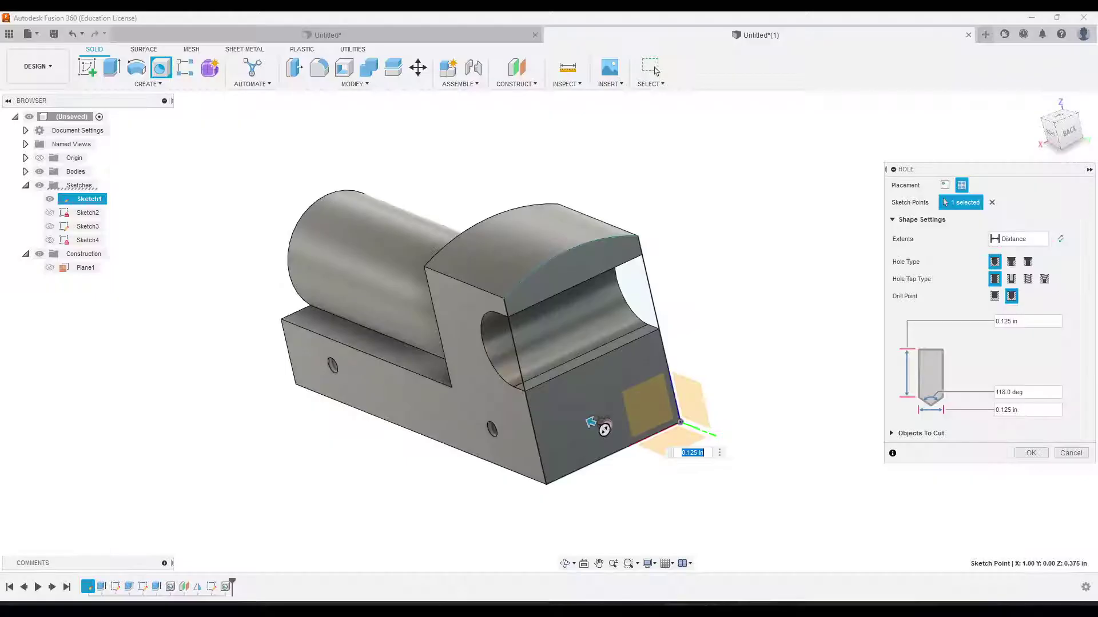
# Set the back-face hole to 0.5 in depth and 0.25 in diameter and create it
pyautogui.click(1010, 322)
pyautogui.press('Return')
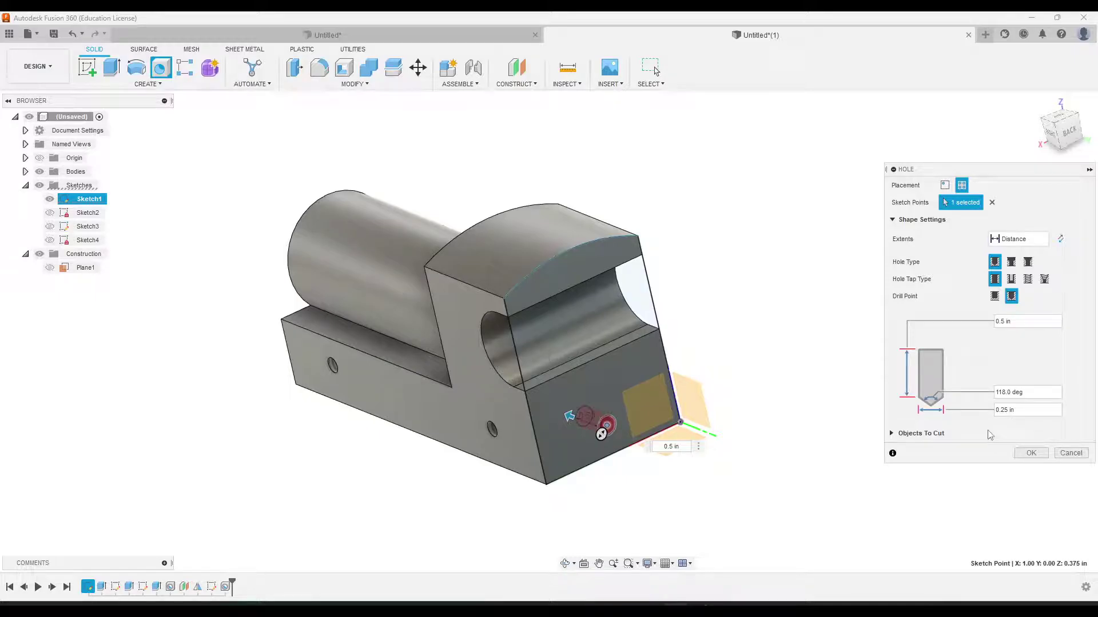
pyautogui.click(1031, 453)
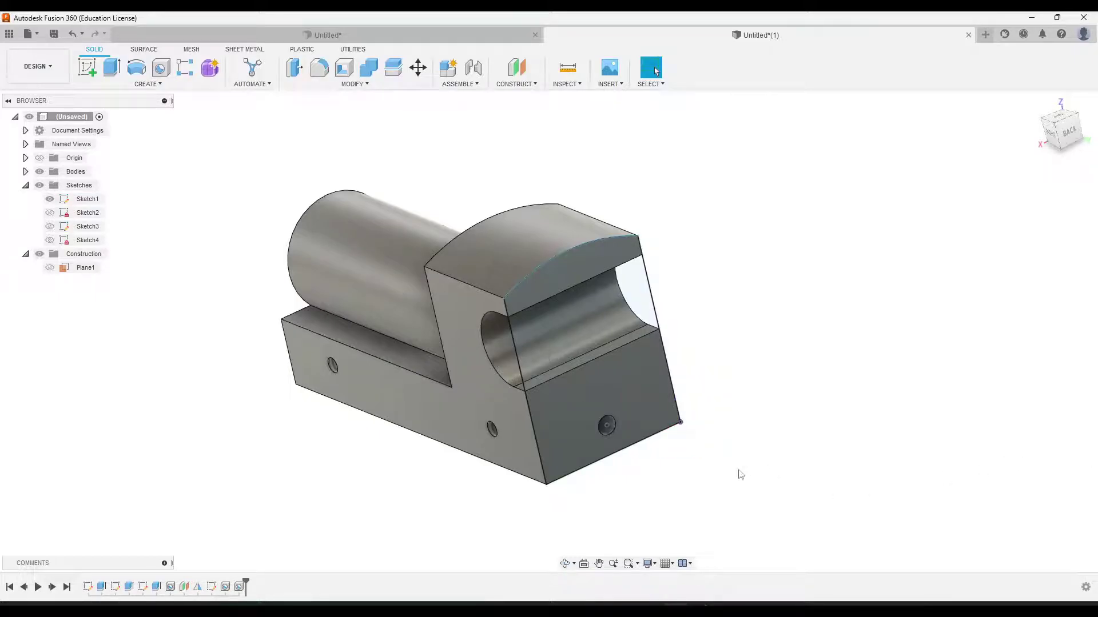
# Hide Sketch1 and return the train body to its home view
pyautogui.keyDown('shift'); pyautogui.moveTo(669, 492); pyautogui.dragTo(725, 480, button='middle'); pyautogui.keyUp('shift')
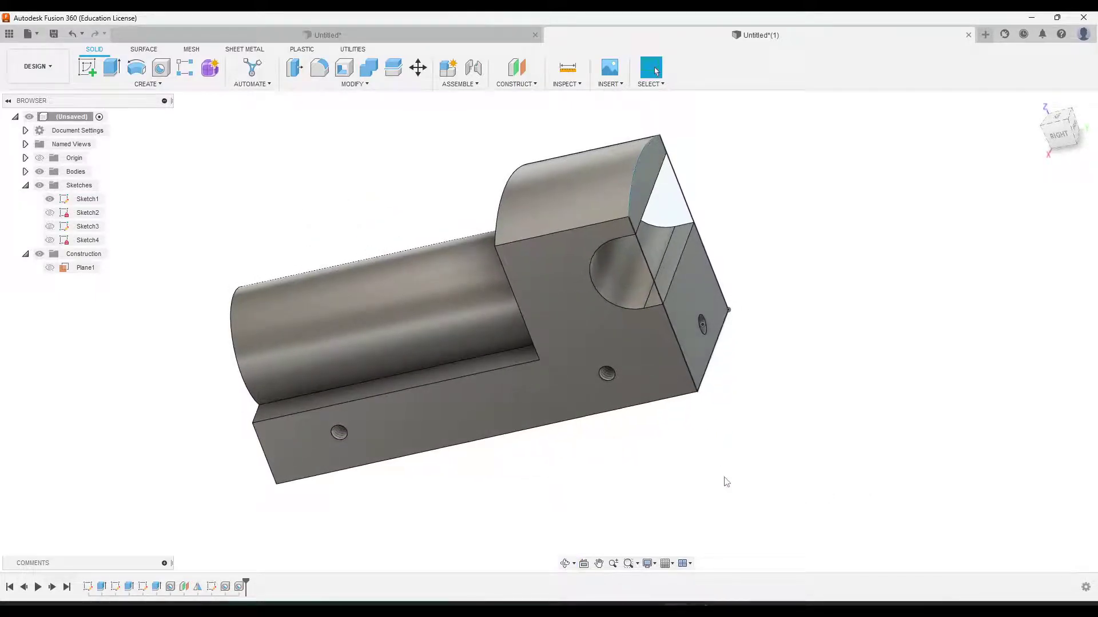
pyautogui.click(50, 202)
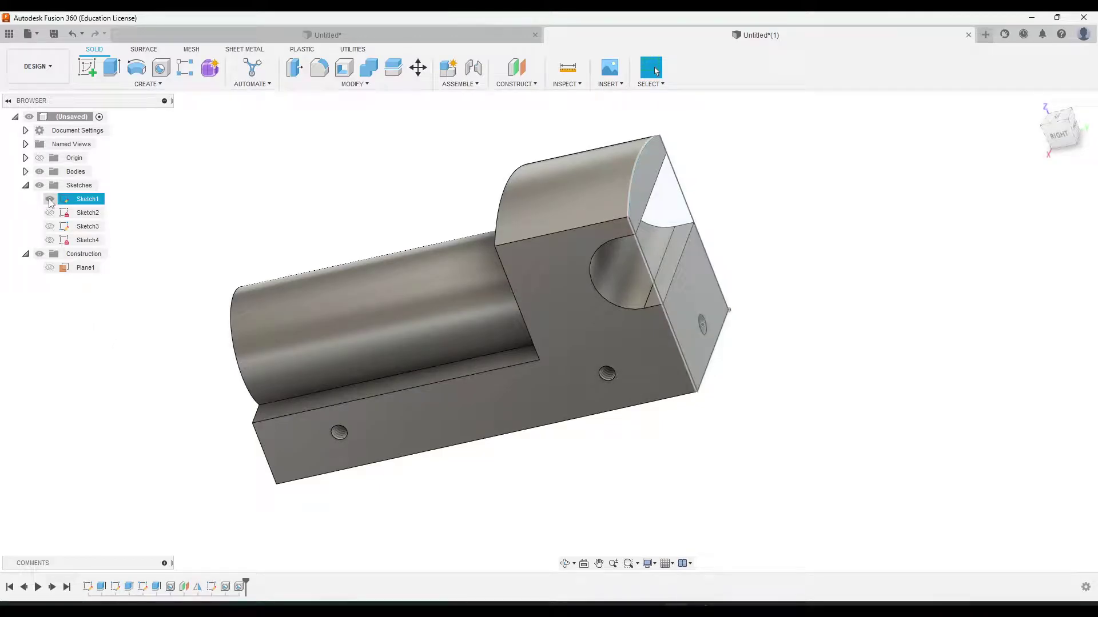
pyautogui.click(50, 200)
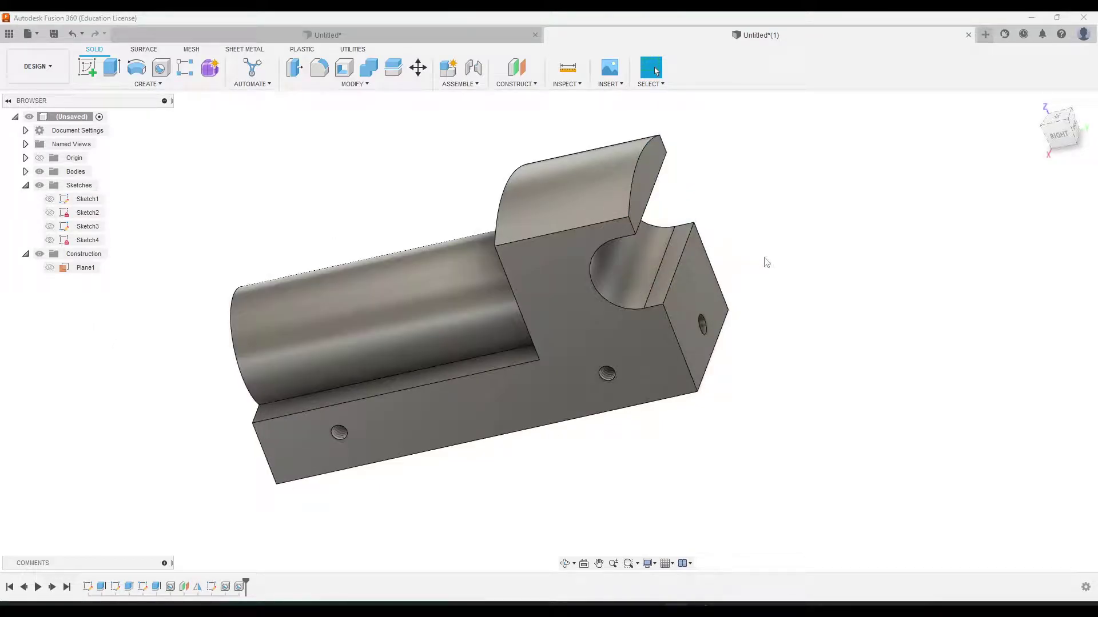
pyautogui.keyDown('shift'); pyautogui.moveTo(811, 303); pyautogui.dragTo(889, 282, button='middle'); pyautogui.keyUp('shift')
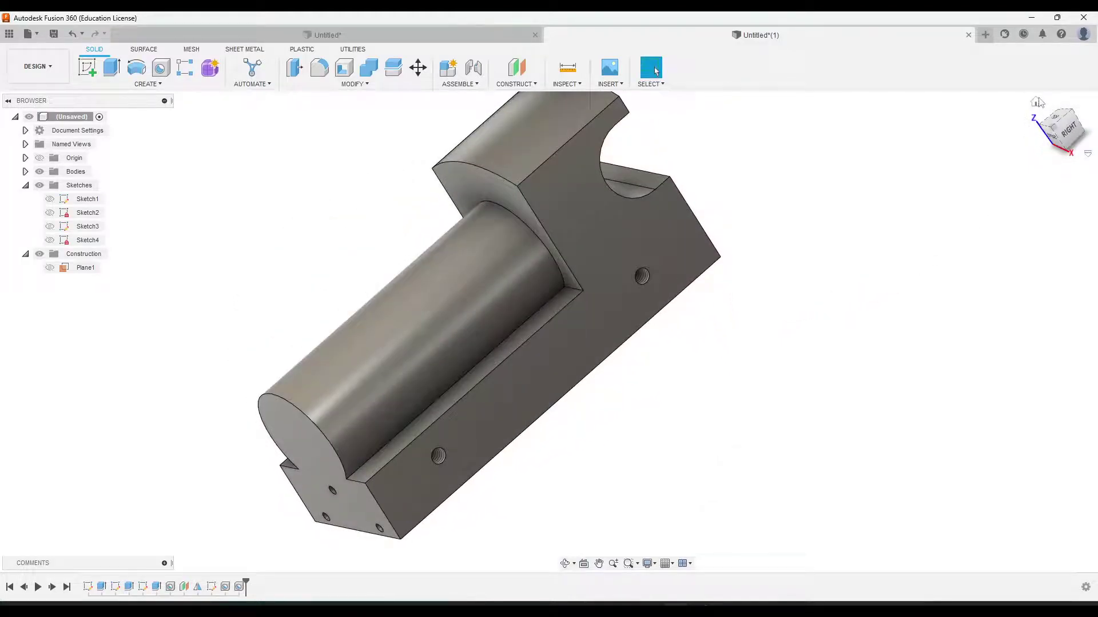
pyautogui.click(1037, 102)
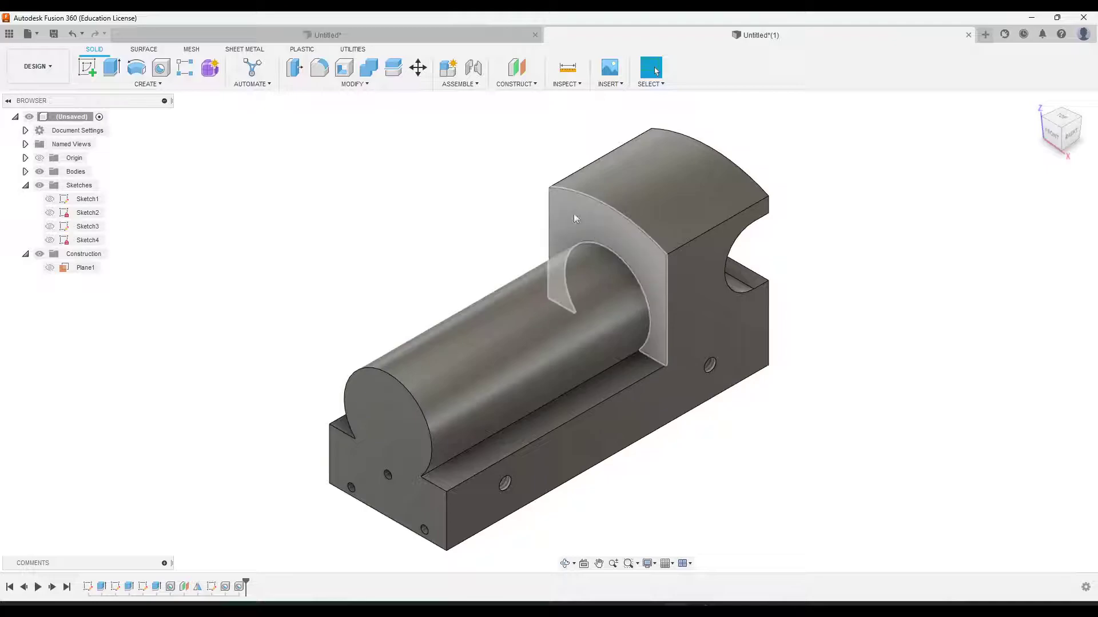
pyautogui.scroll(-1, 612, 507)
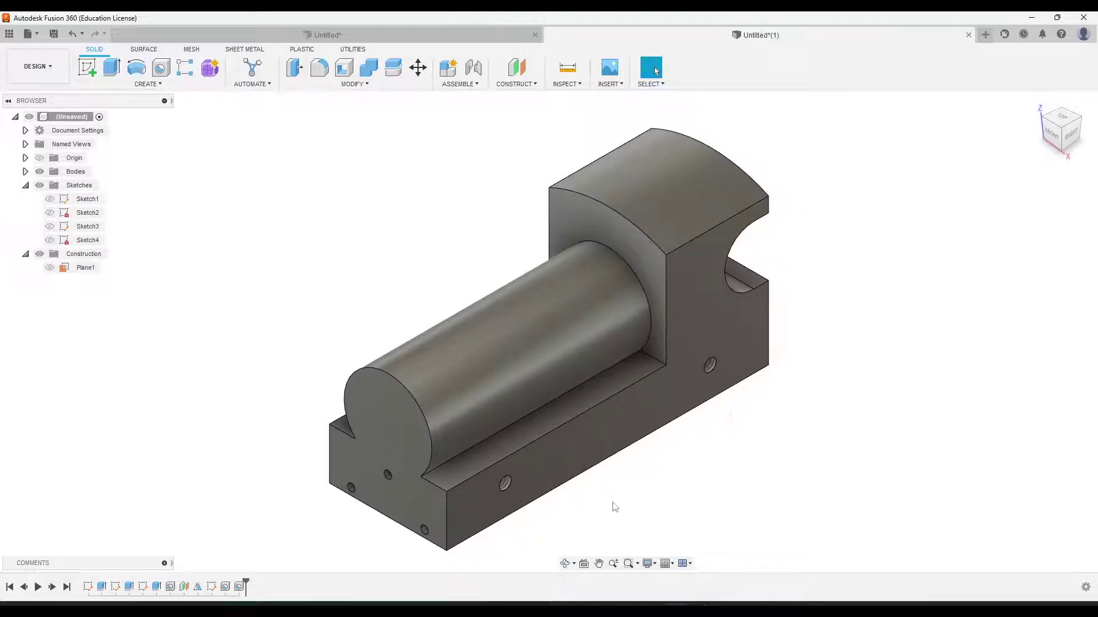